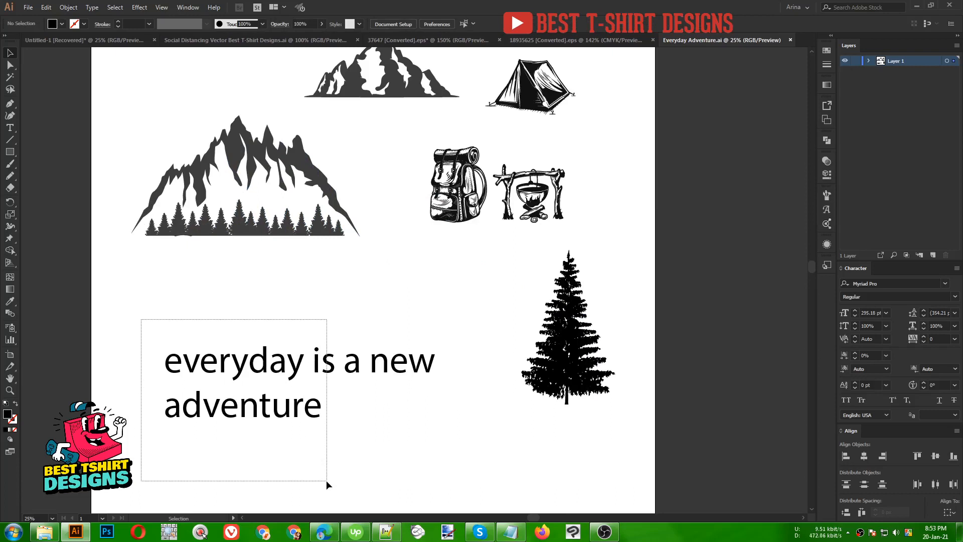
- Review the mountain, tent, backpack, campfire and tree artwork and the slogan in Everyday Adventure.ai and the source graphics in the other open documents
scroll(373, 259, "up", 2)
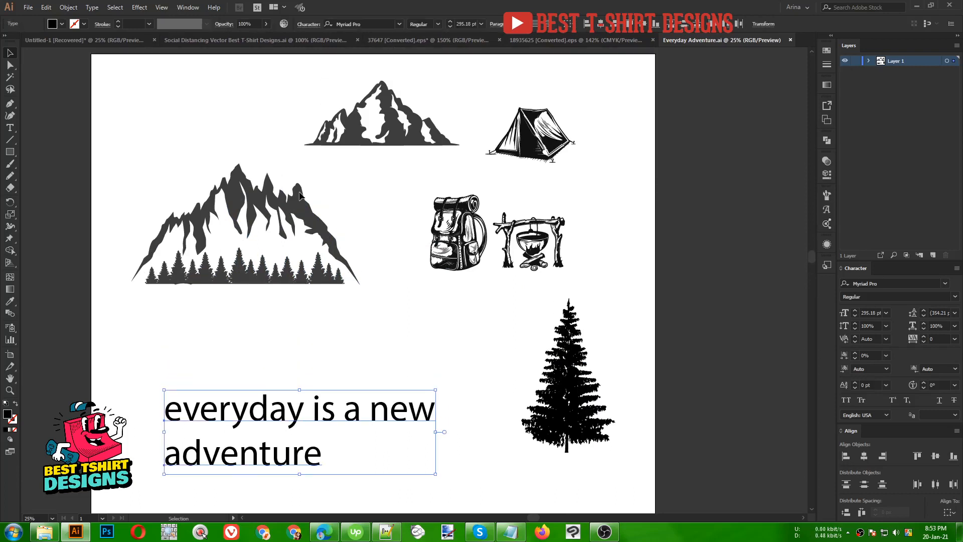
left_click_drag(221, 79, 628, 316)
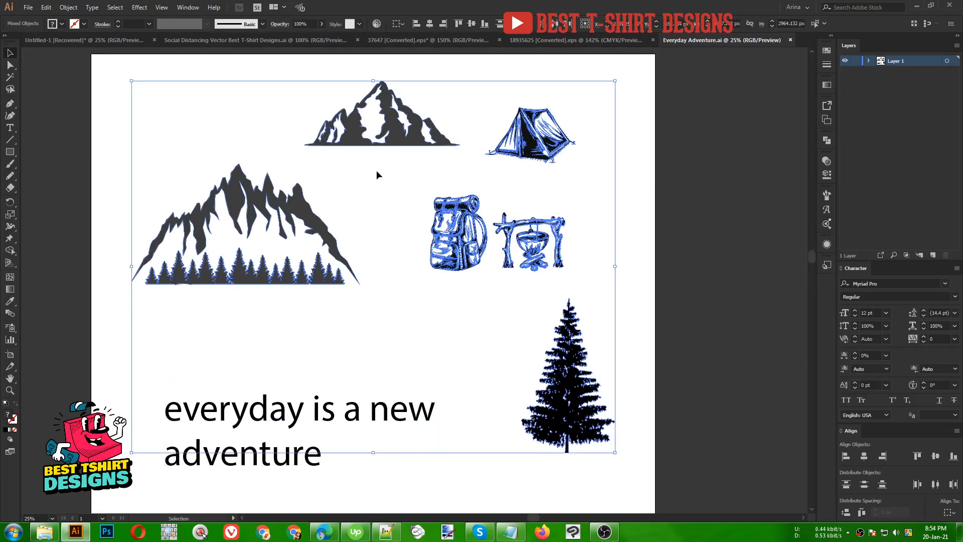
left_click(376, 170)
left_click(275, 40)
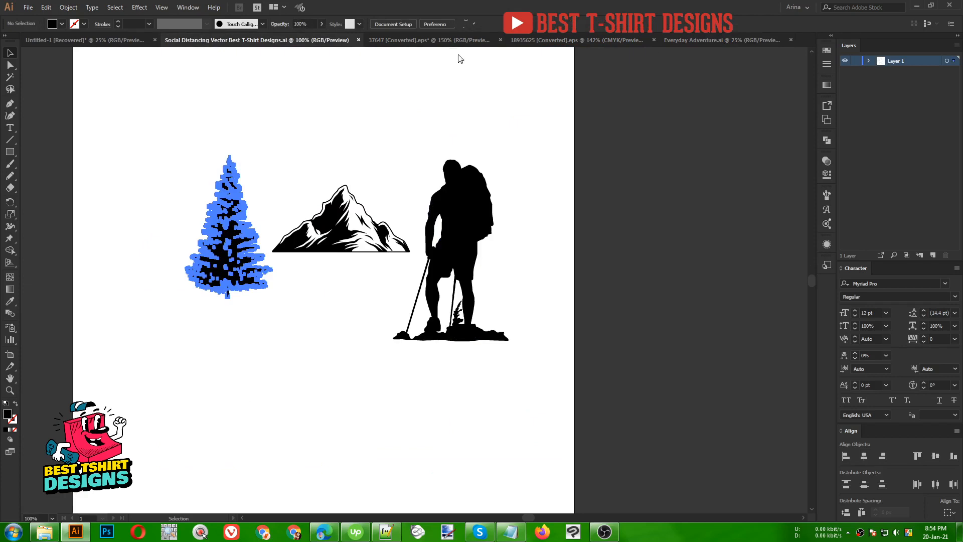
left_click(434, 39)
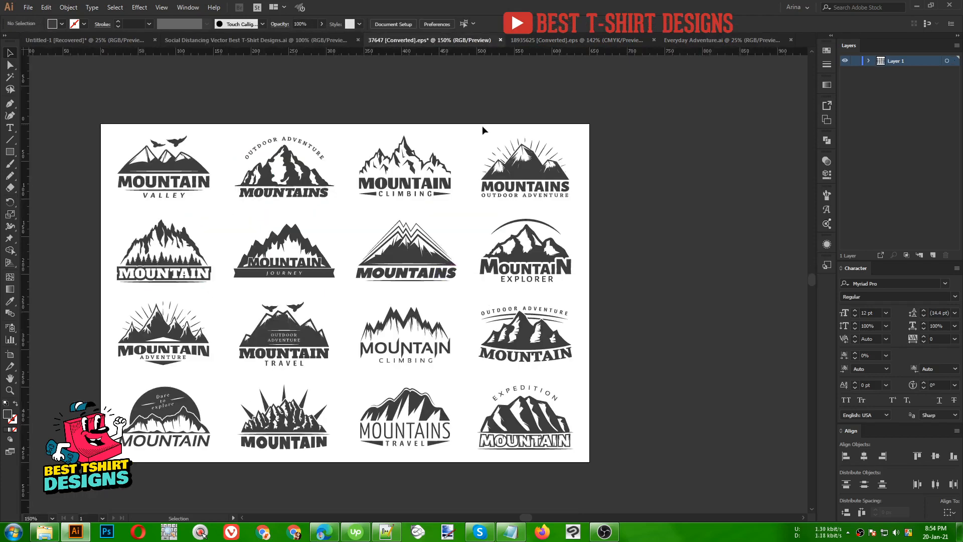
left_click(546, 40)
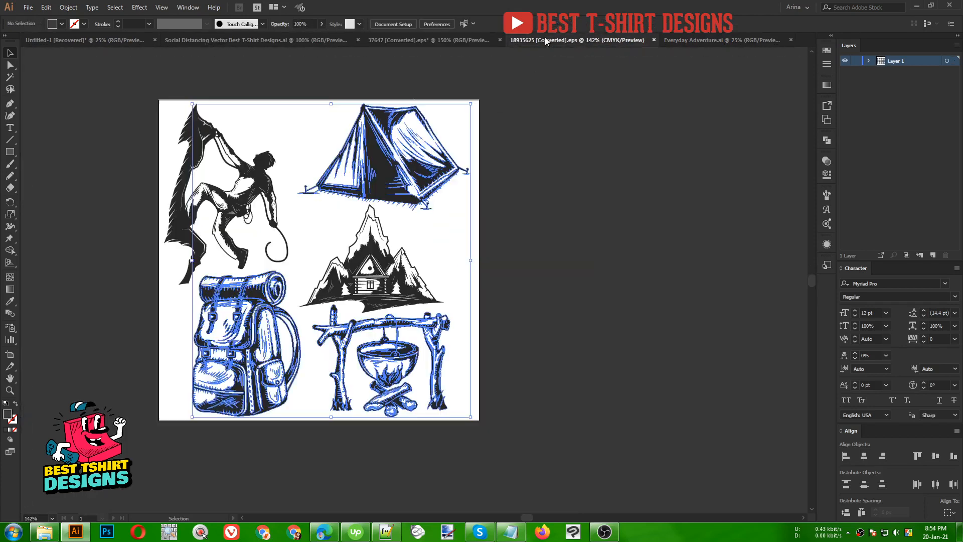
left_click(304, 133)
left_click(722, 40)
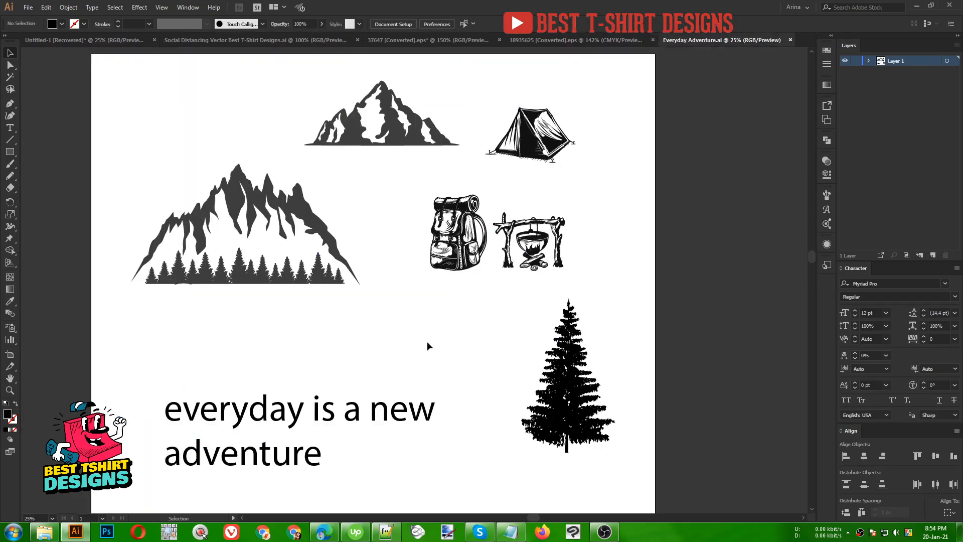
scroll(271, 324, "down", 1)
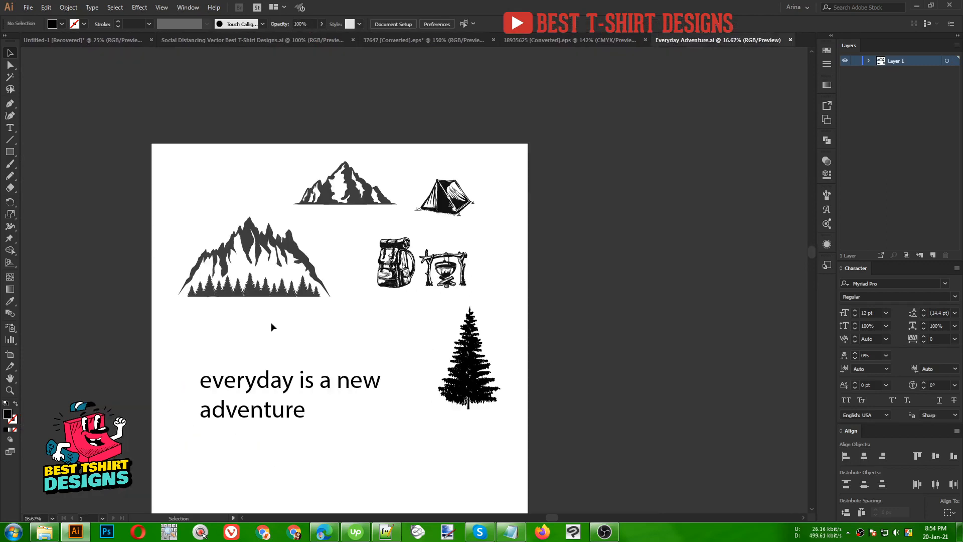
scroll(349, 327, "down", 1)
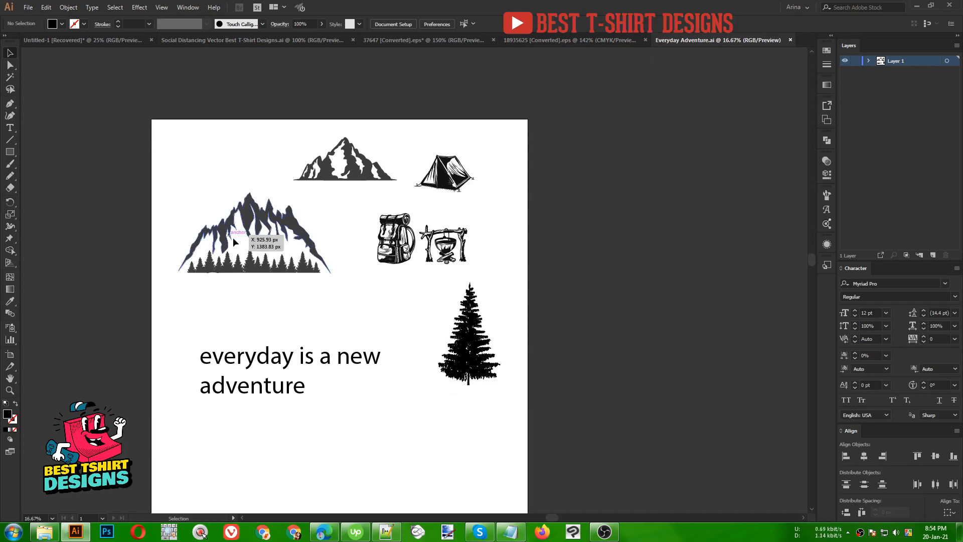
left_click_drag(173, 202, 321, 294)
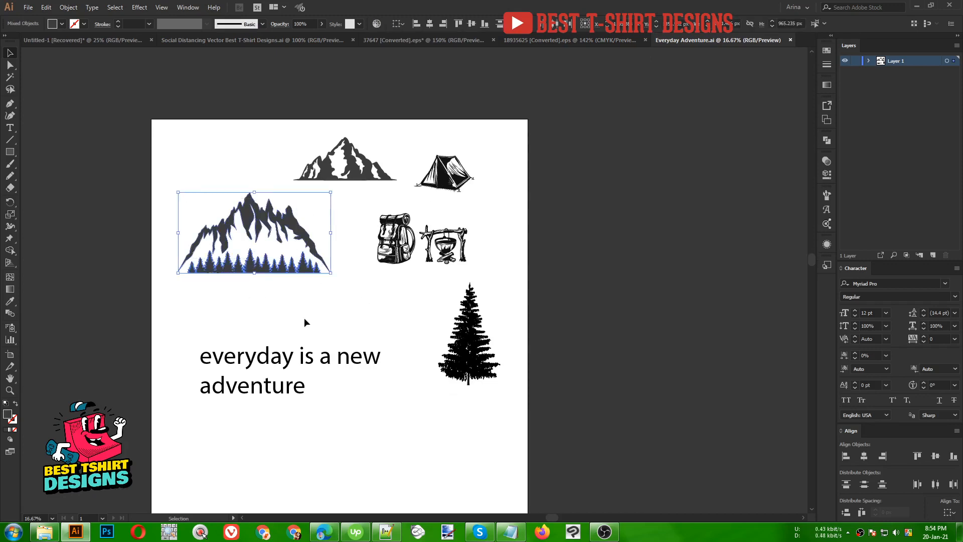
left_click(279, 324)
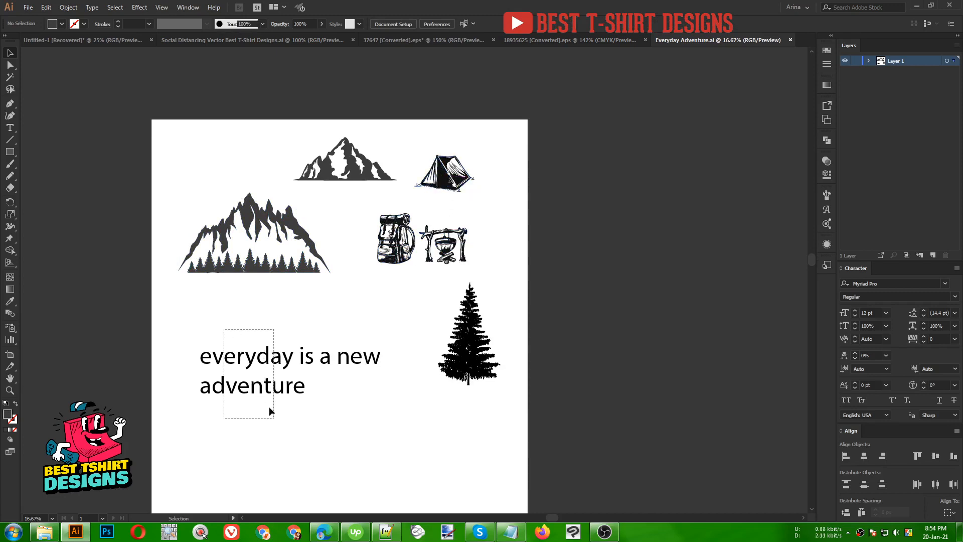
- Move the "everyday is a new adventure" text off the artboard into the empty space to its right
left_click_drag(254, 388, 665, 346)
left_click_drag(424, 346, 424, 346)
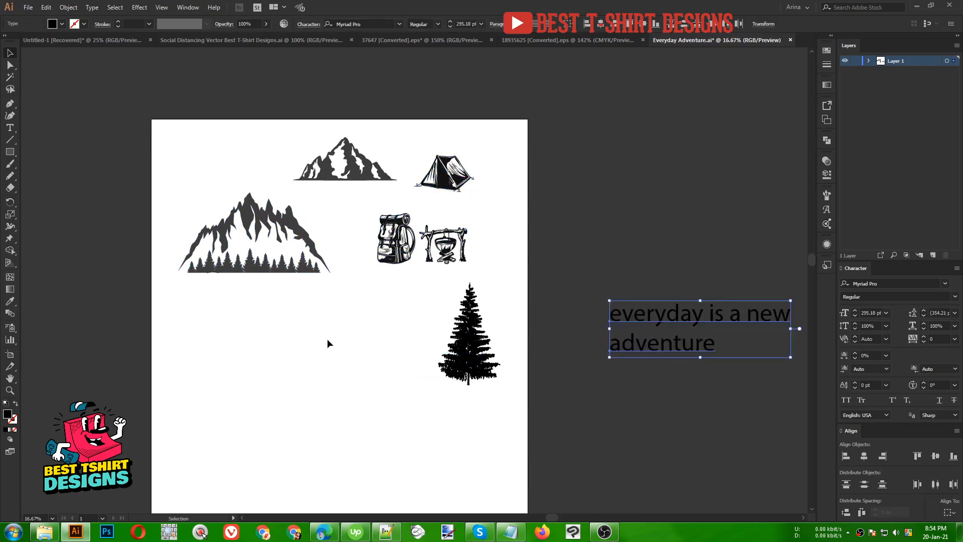
left_click(328, 343)
key("F10")
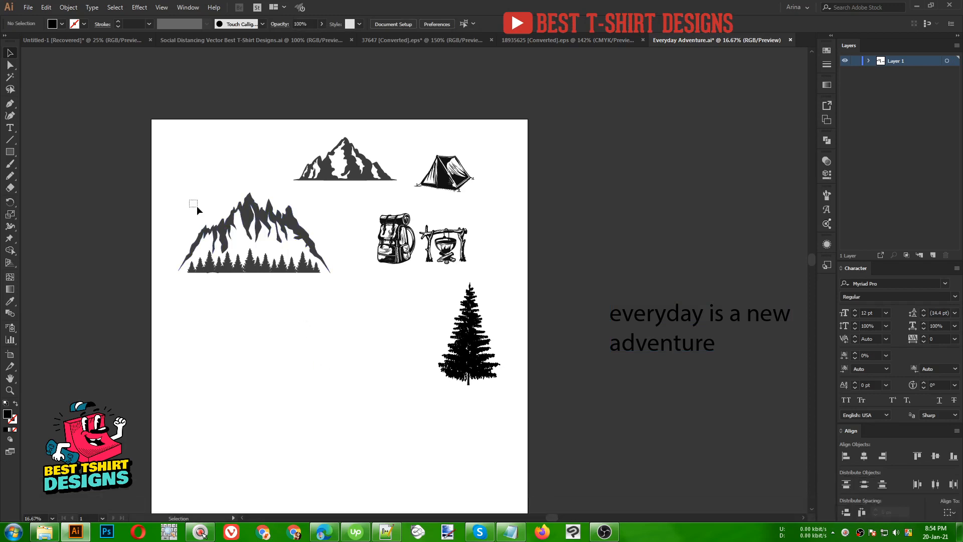
- Select all the mountain, tree, tent, backpack and campfire artwork with the Magic Wand and fill it black
left_click_drag(223, 232, 187, 180)
left_click(10, 79)
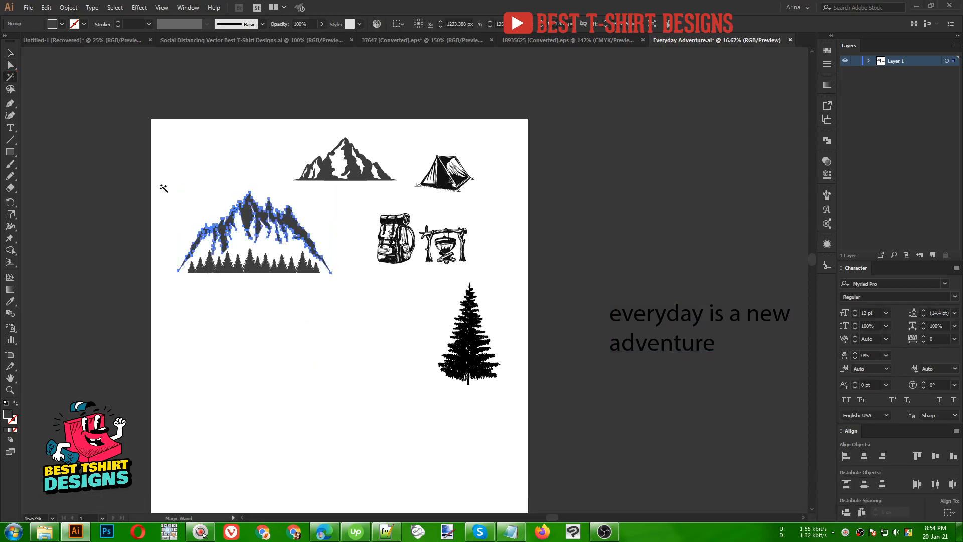
left_click(269, 211)
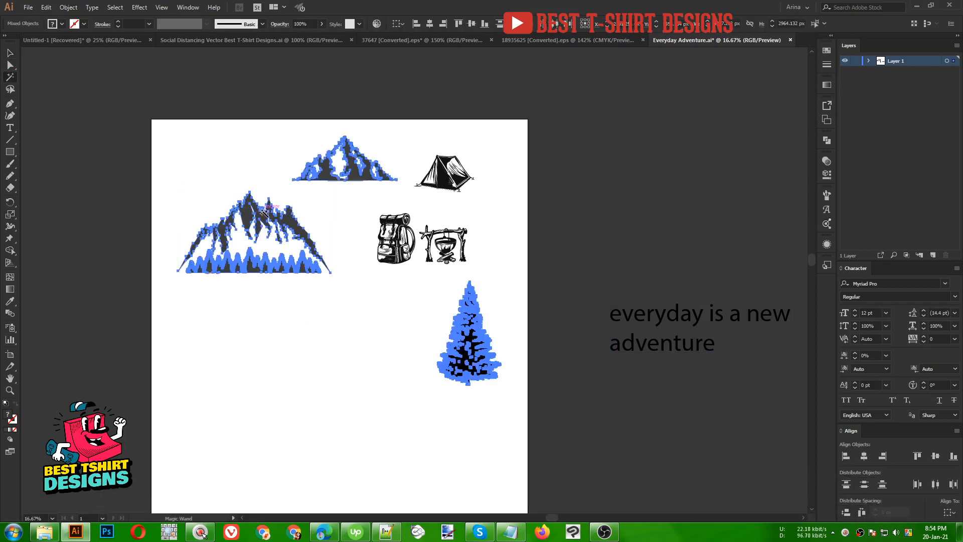
left_click(444, 182, "shift")
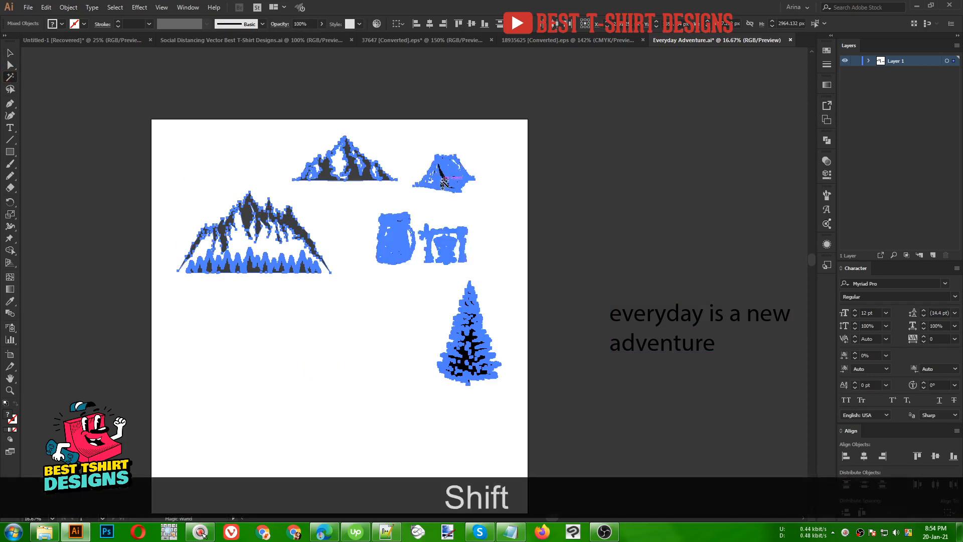
left_click(62, 22)
left_click(28, 42)
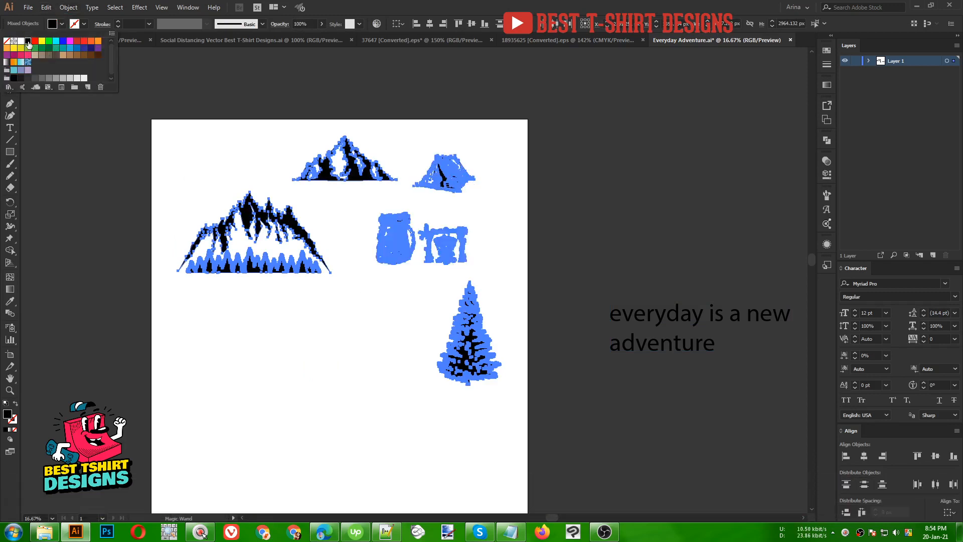
key("v")
left_click(335, 316)
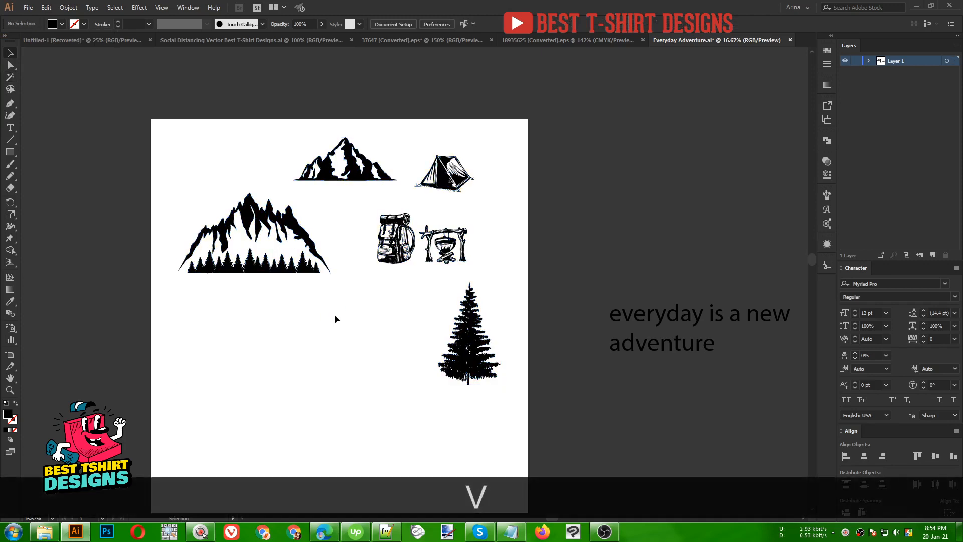
left_click(325, 327)
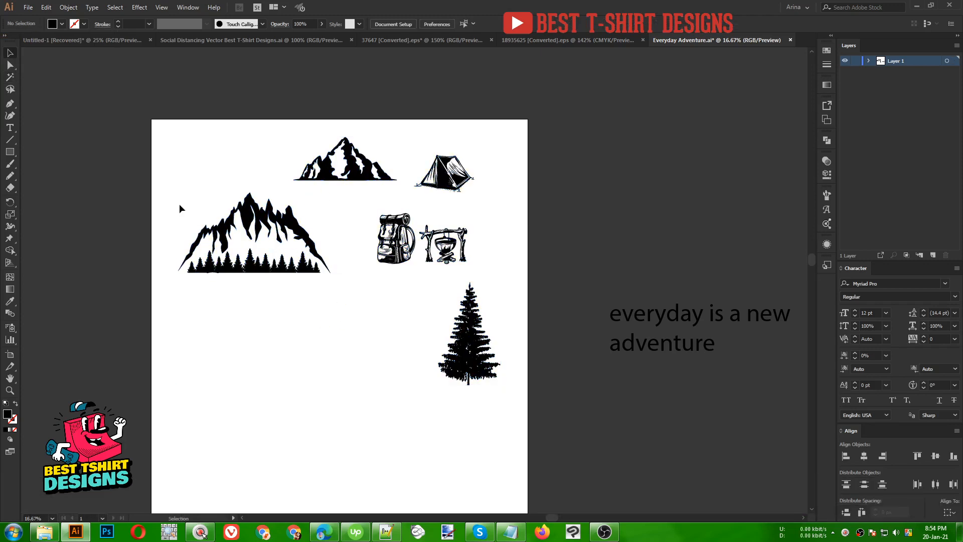
- Scale the large mountain with the pine trees down to about 587 px high and place it in the artboard's empty lower-left area
left_click_drag(180, 207, 291, 295)
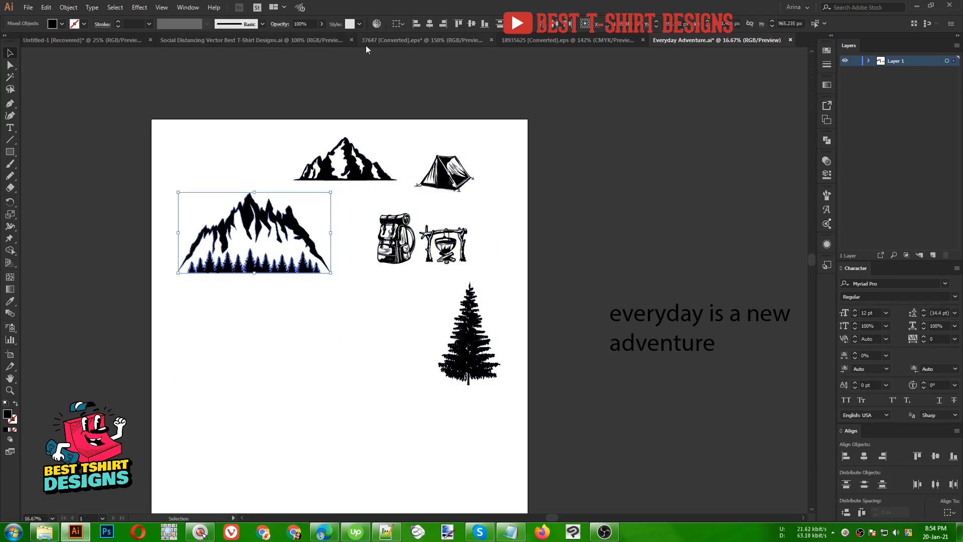
left_click(312, 40)
left_click(373, 40)
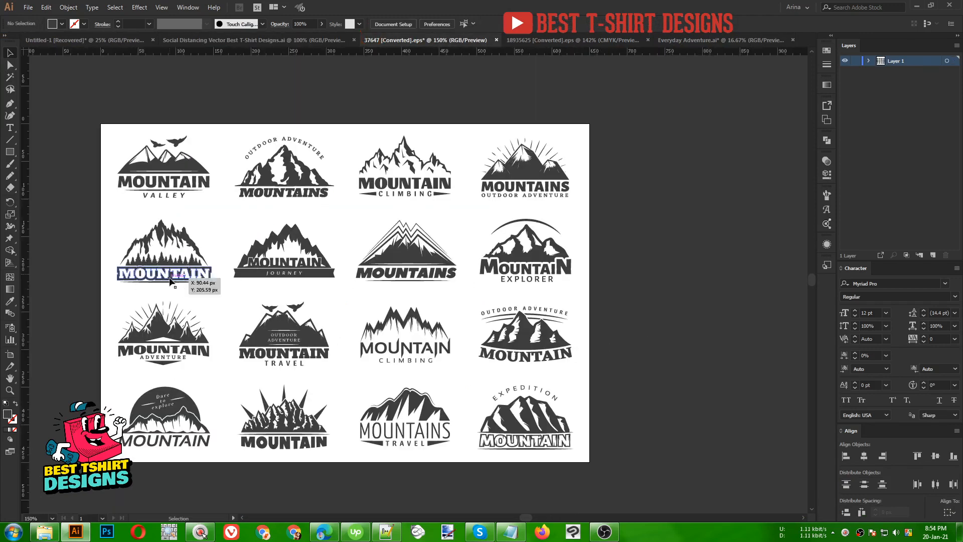
left_click(685, 40)
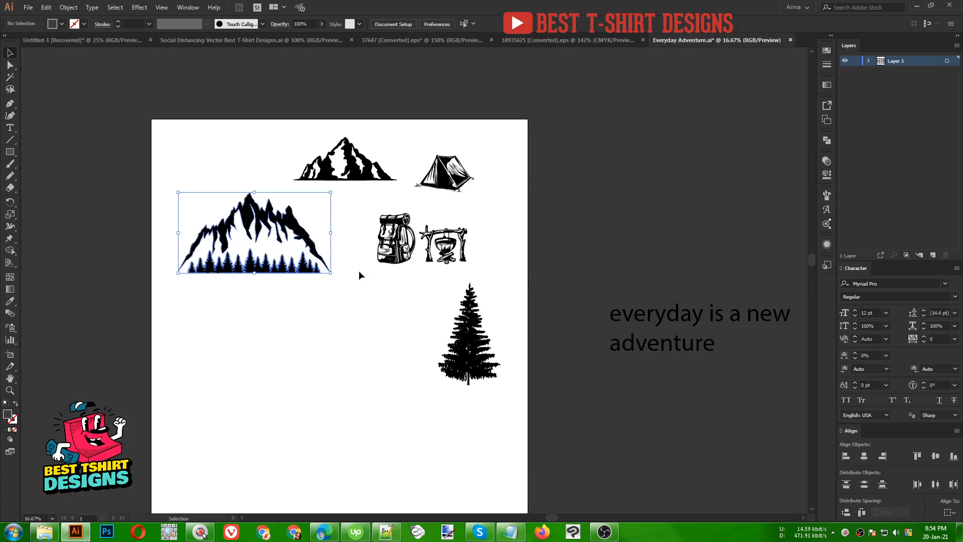
left_click_drag(316, 274, 355, 441)
left_click_drag(407, 371, 346, 375)
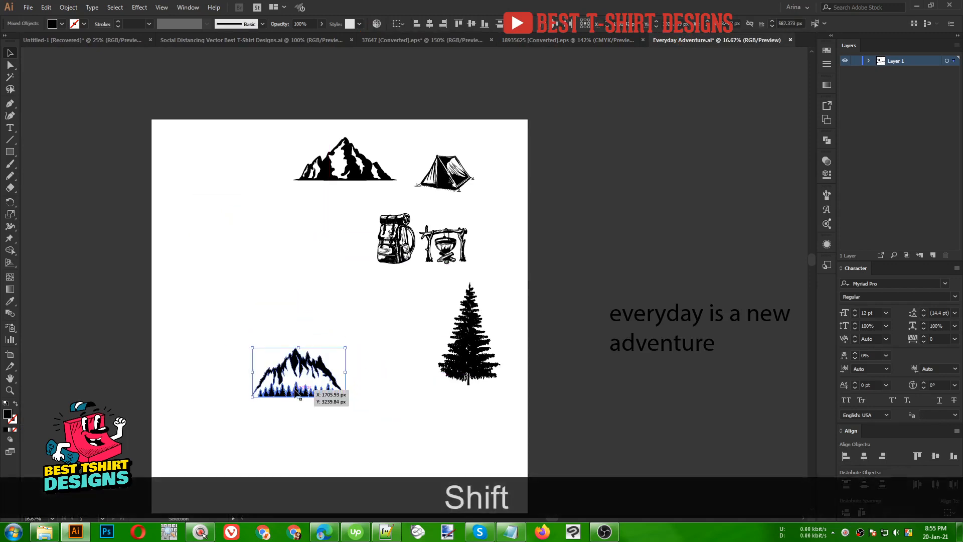
left_click_drag(295, 393, 268, 363)
- Place the other mountain over the left side of the pine-tree mountain and put a duplicate of it over the right side
left_click_drag(347, 170, 262, 367)
scroll(351, 361, "up", 2)
left_click(395, 325, "alt+shift")
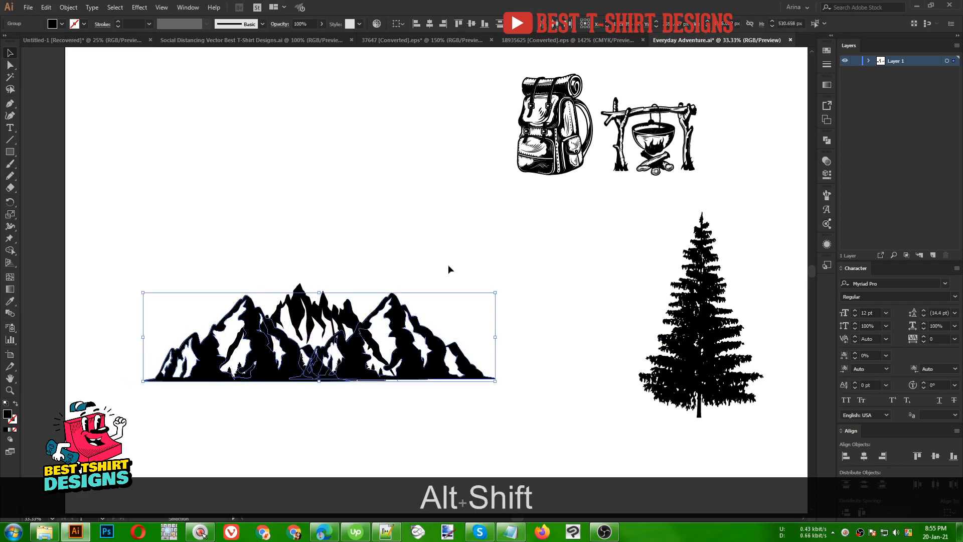
- Bottom-align the two side mountains, group them and scale the group down slightly
left_click(484, 24)
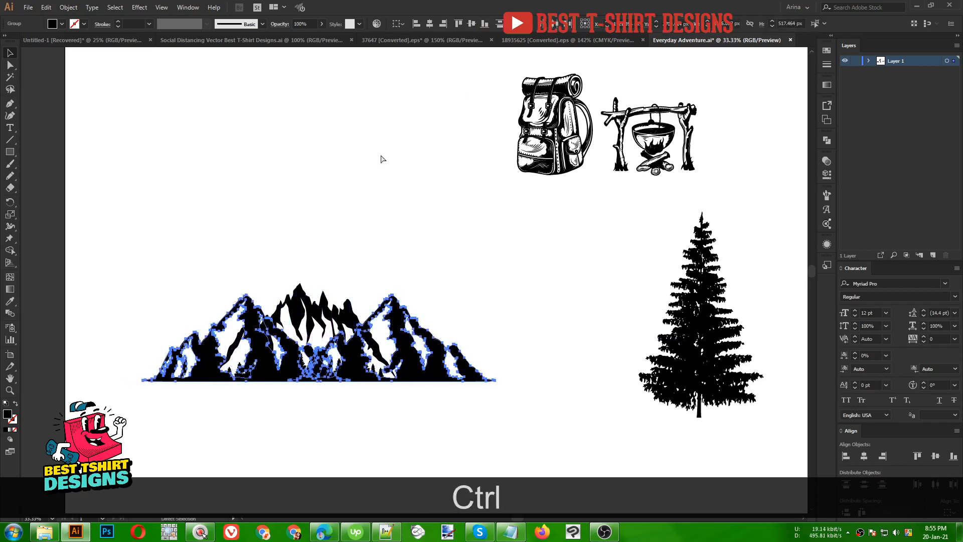
key("ctrl+g")
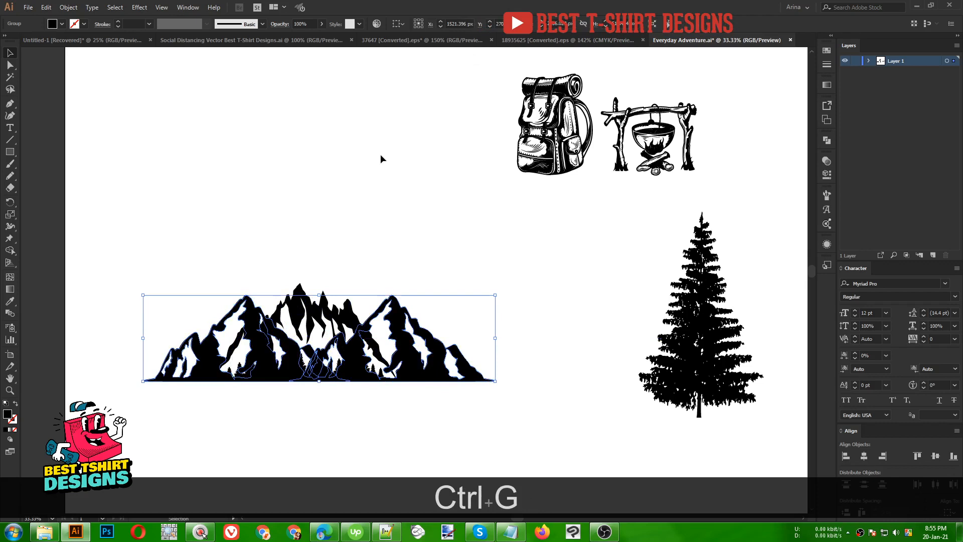
left_click_drag(319, 295, 319, 299)
- Isolate the side-mountain group and nudge its right-hand mountain left, closer to the central peak
double_click(393, 326)
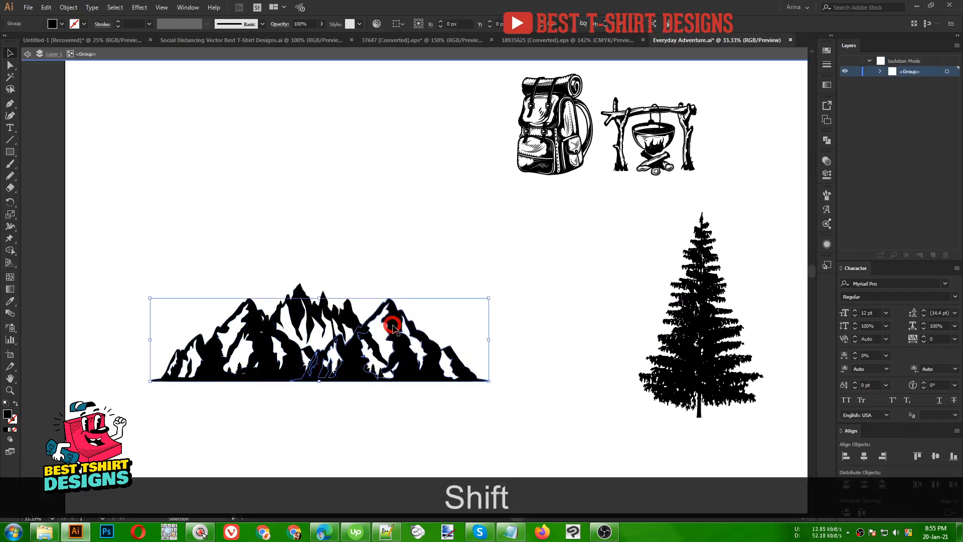
left_click(393, 326)
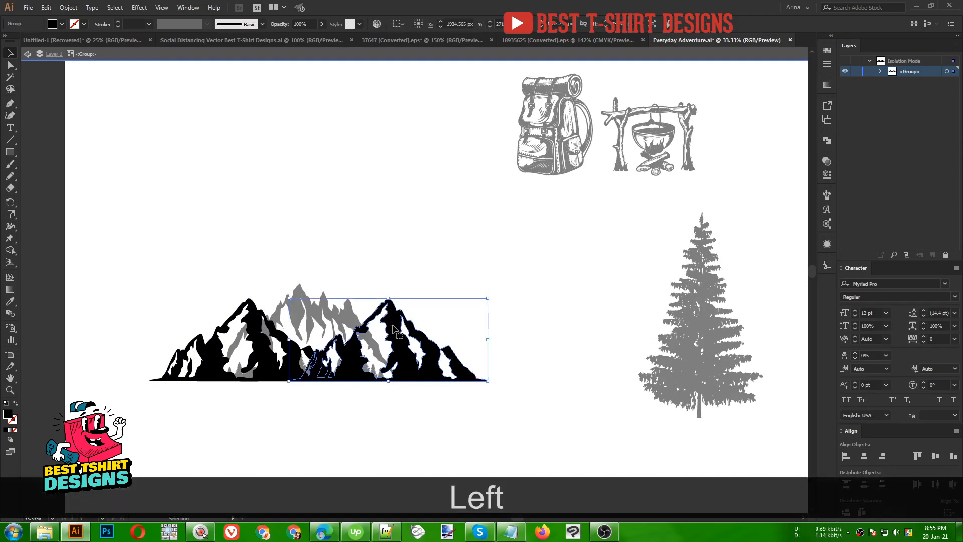
key("Left")
key("Left")
key("Left")
key("Left")
key("Left")
key("Left")
key("Left")
double_click(350, 228)
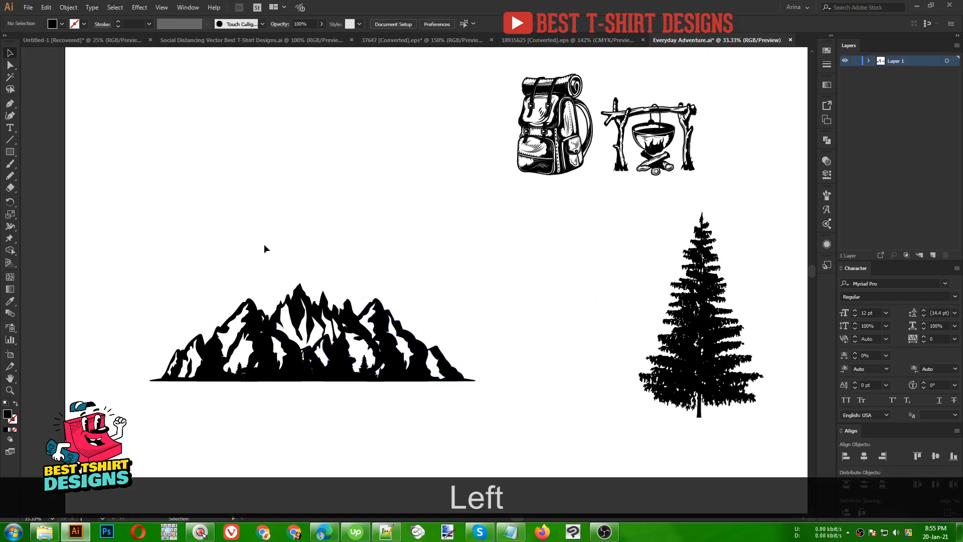
- Centre the side-mountain group, the central ridge and the pine trees horizontally on each other
left_click_drag(187, 246, 429, 425)
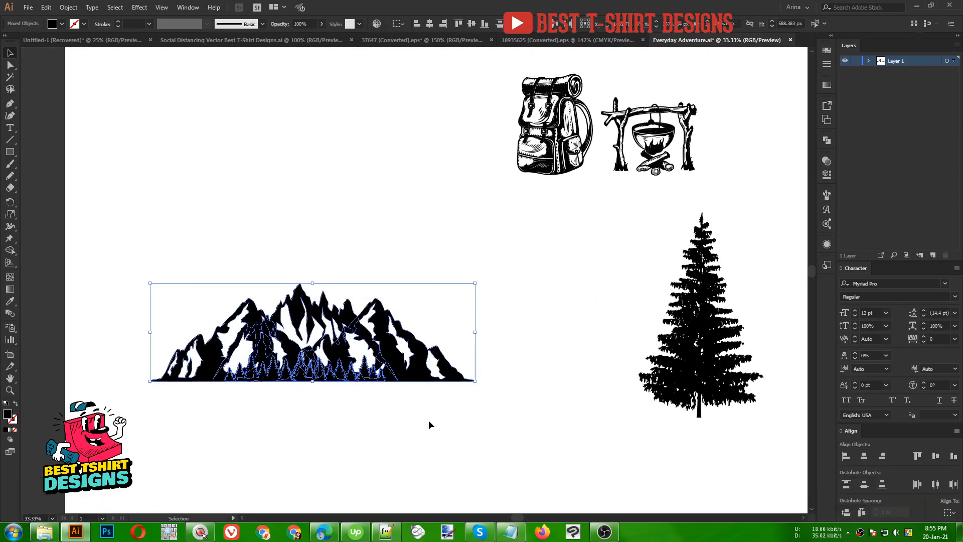
left_click(430, 24)
left_click(263, 243)
- Bring the jagged central mountain ridge in front of the other shapes and fill it red
left_click(305, 317)
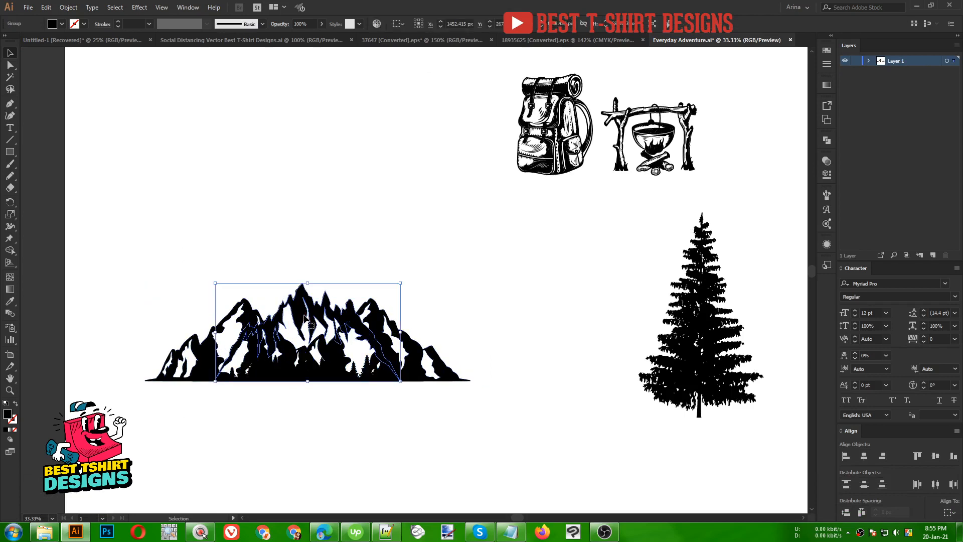
key("ctrl+x")
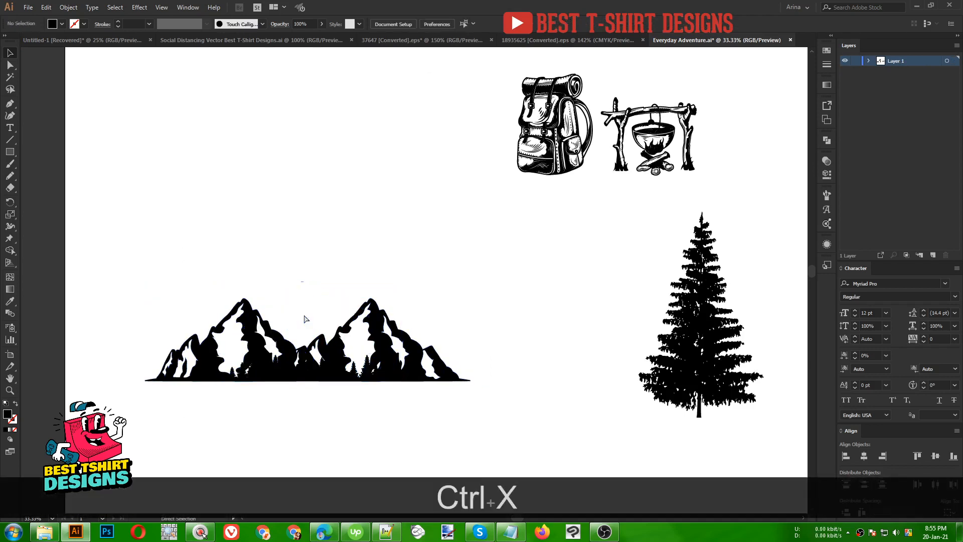
key("ctrl+f")
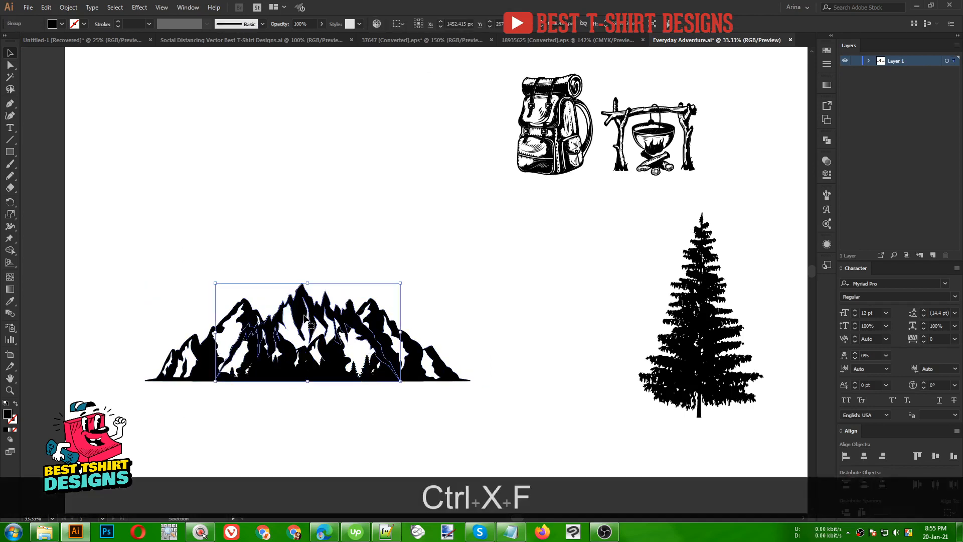
left_click(56, 25)
left_click(80, 44)
key("Escape")
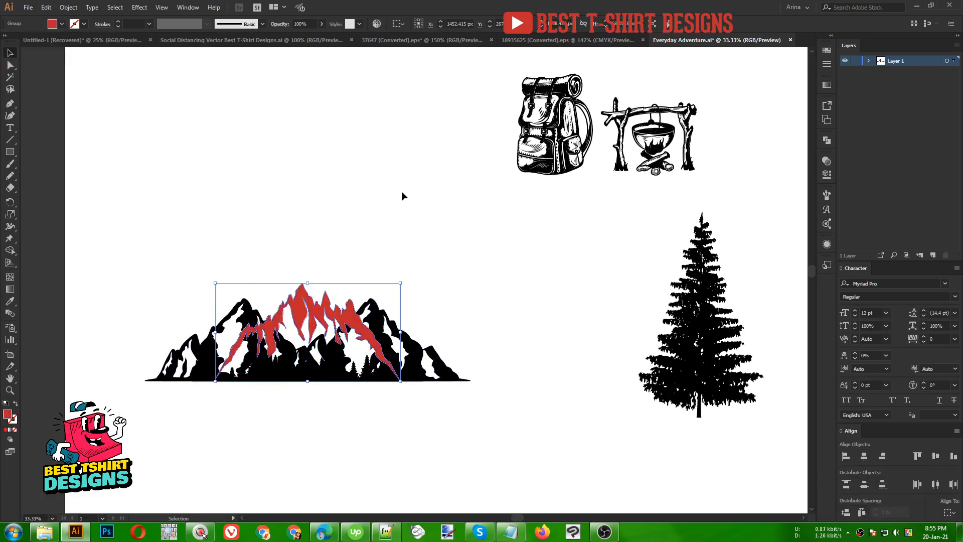
- Enlarge the red central ridge slightly so its base reaches just below the mountains' baseline
scroll(311, 436, "up", 1)
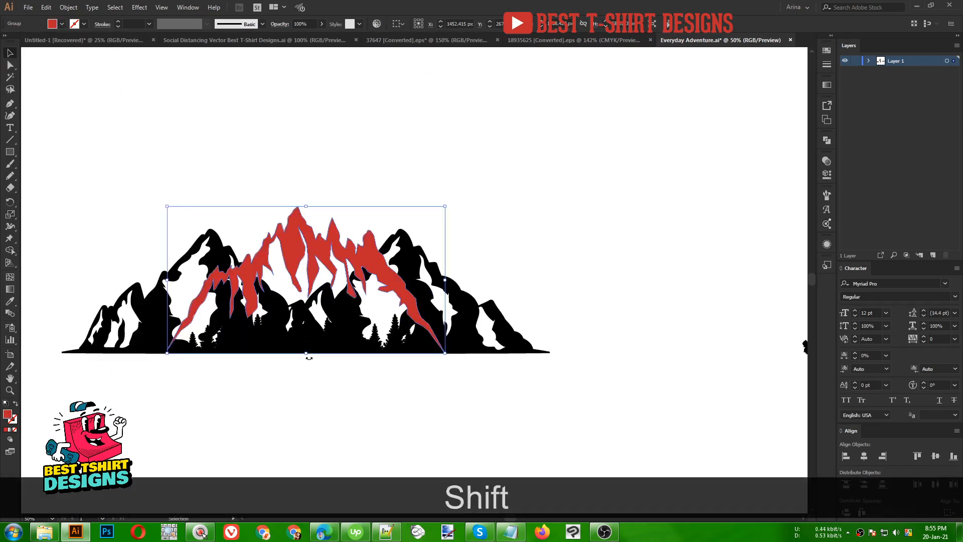
left_click_drag(308, 355, 307, 357)
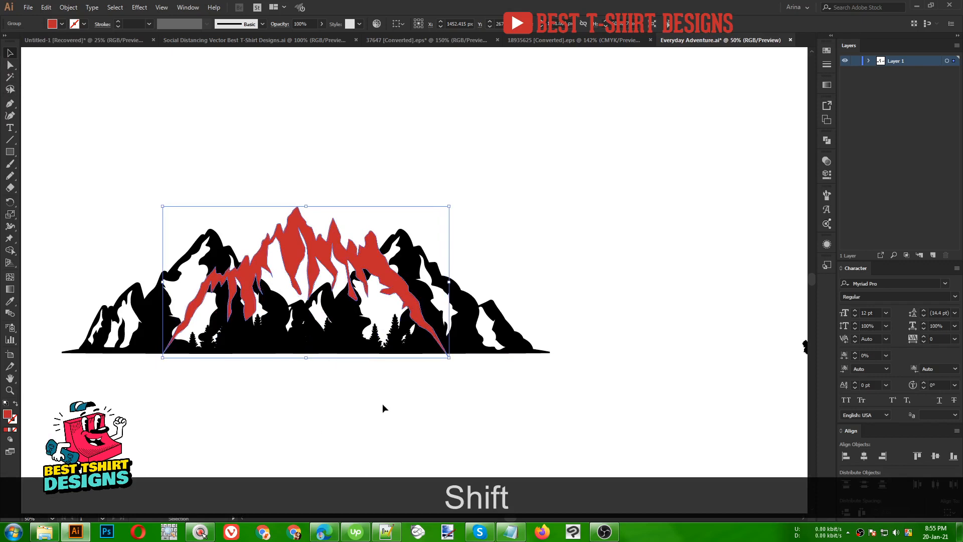
- Enlarge the pine trees slightly to reach just below the mountains' baseline and fill them with the central ridge's red
left_click(382, 346)
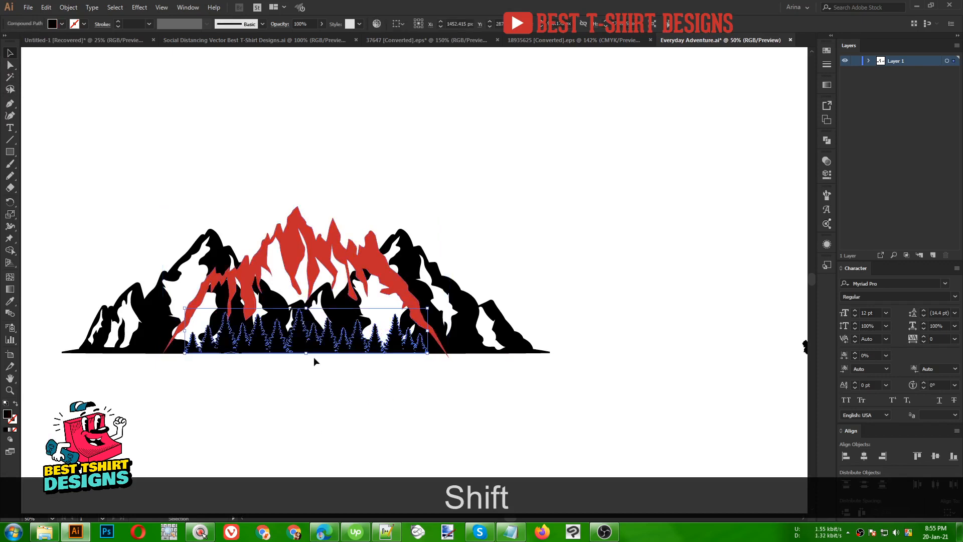
left_click_drag(309, 356, 307, 361)
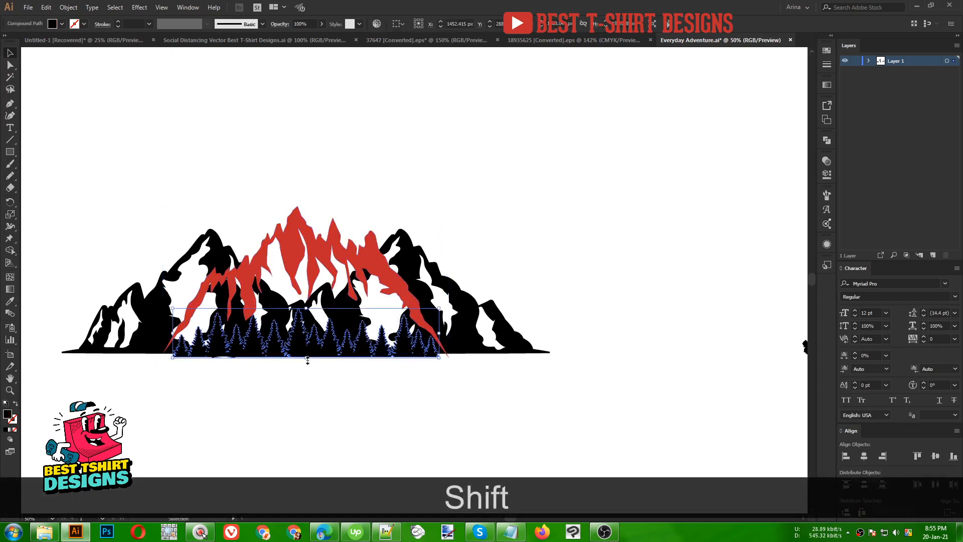
key("i")
left_click(321, 261)
key("v")
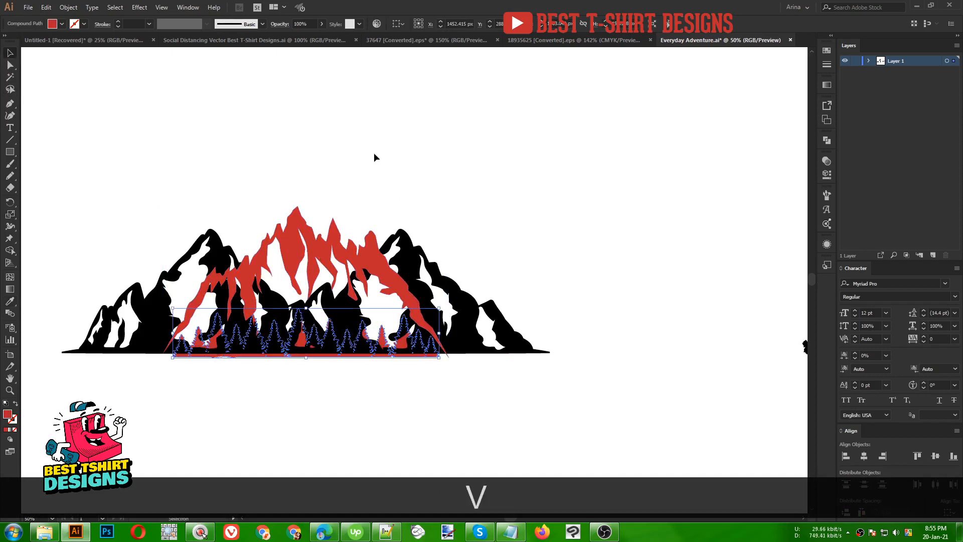
- Bring the red pine trees in front of the mountains, keeping them in place
left_click(375, 154)
left_click(398, 333)
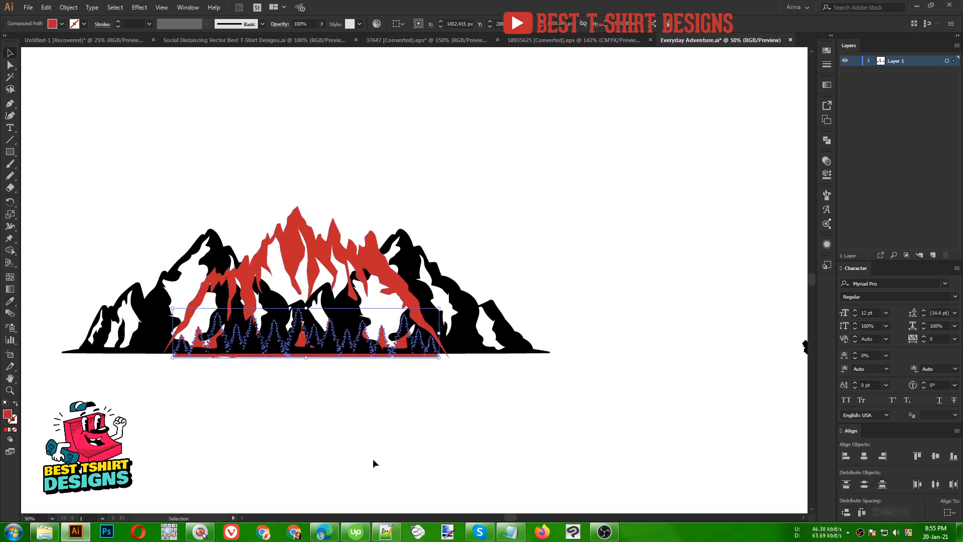
key("ctrl+x")
key("ctrl+f")
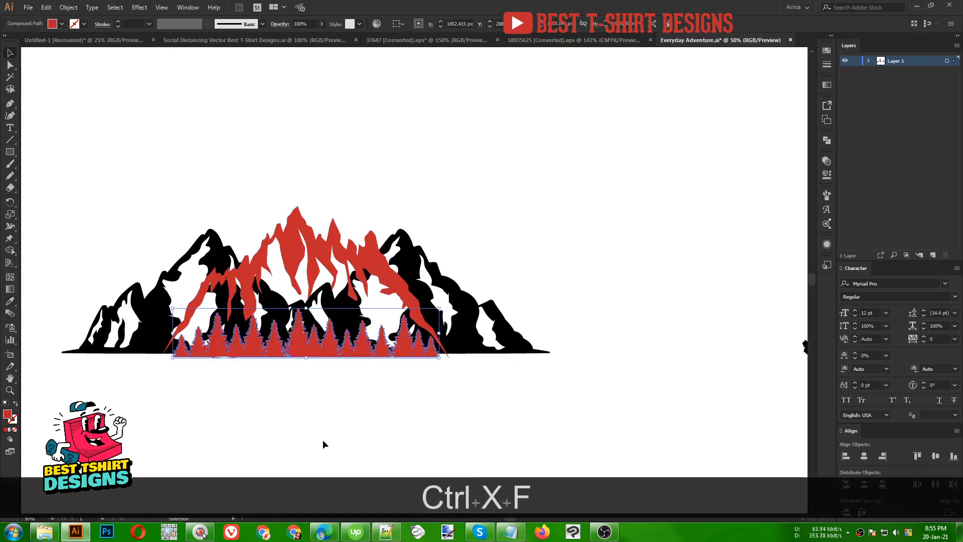
left_click(325, 439)
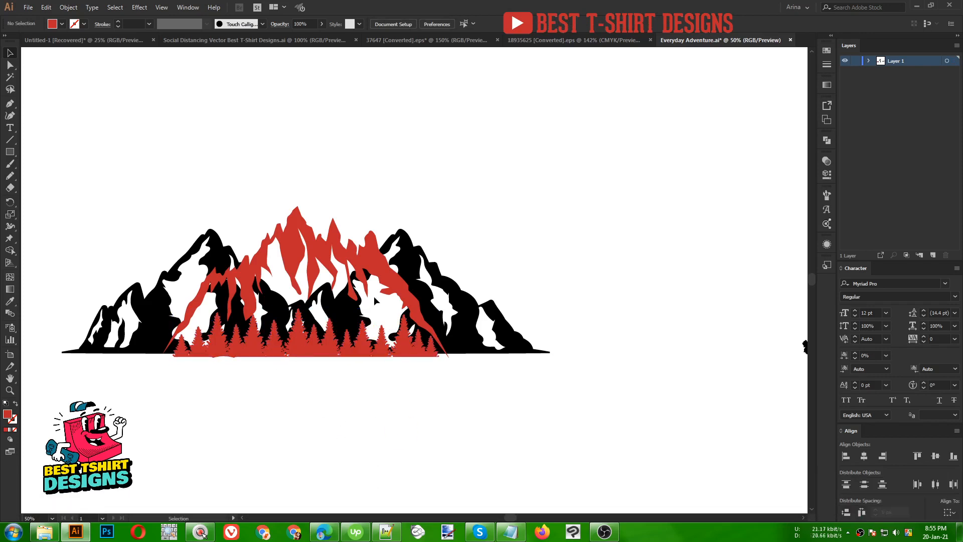
- Add a non-clipping opacity mask to the black side-mountain group and enter the mask for editing
key("alt")
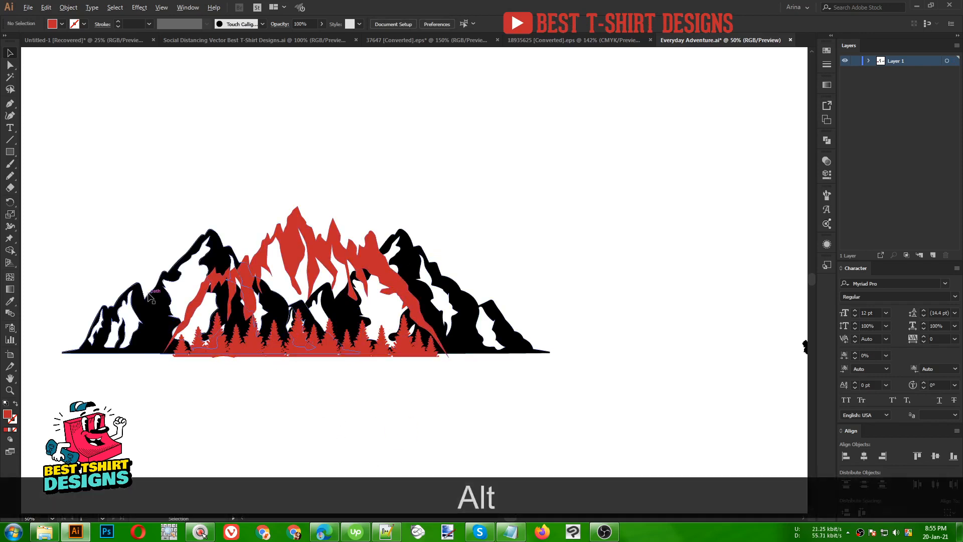
scroll(149, 296, "up", 1, "alt")
scroll(301, 281, "down", 1)
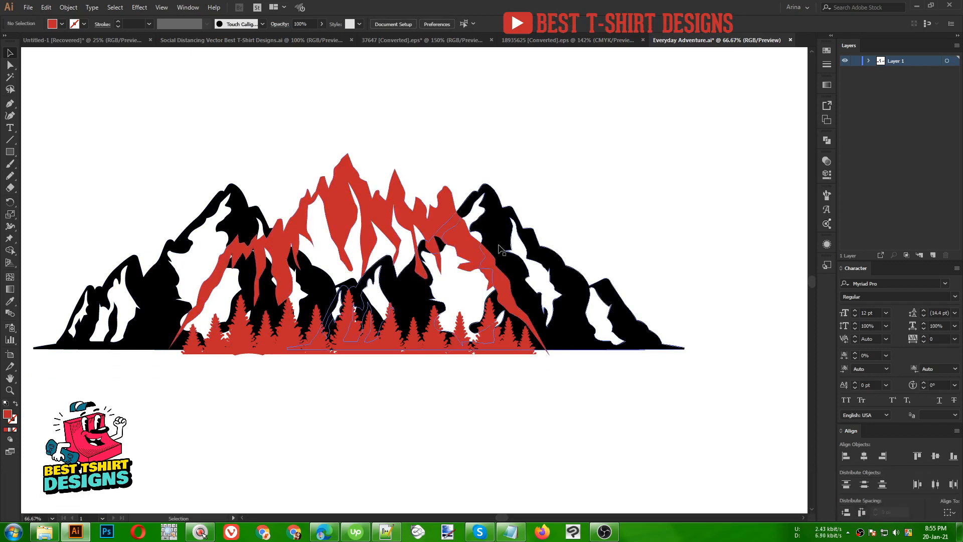
left_click(499, 224)
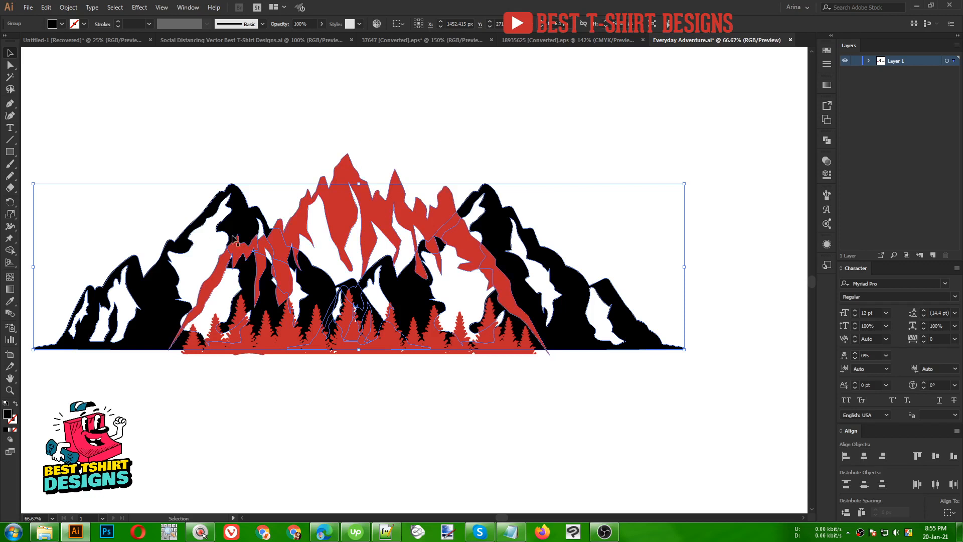
left_click(827, 161)
left_click(757, 200)
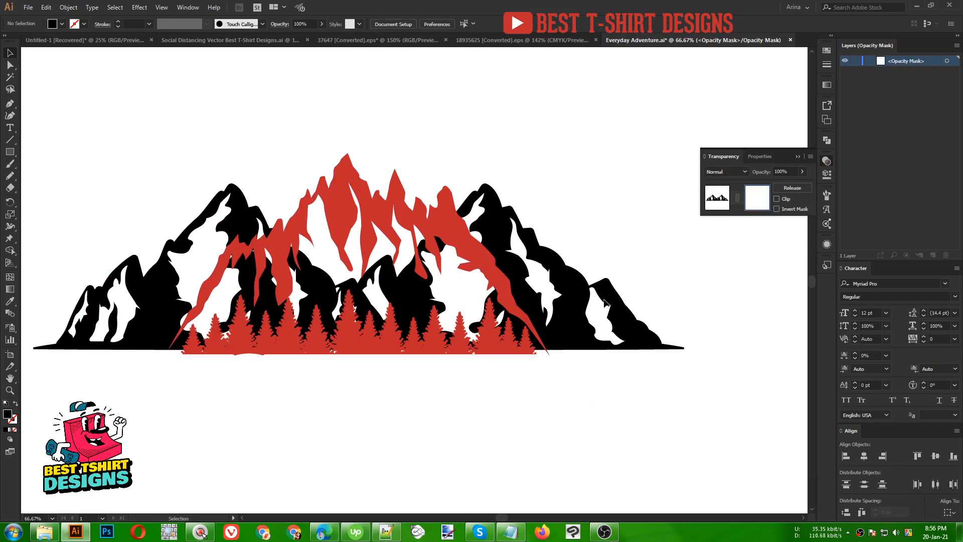
scroll(596, 282, "up", 1)
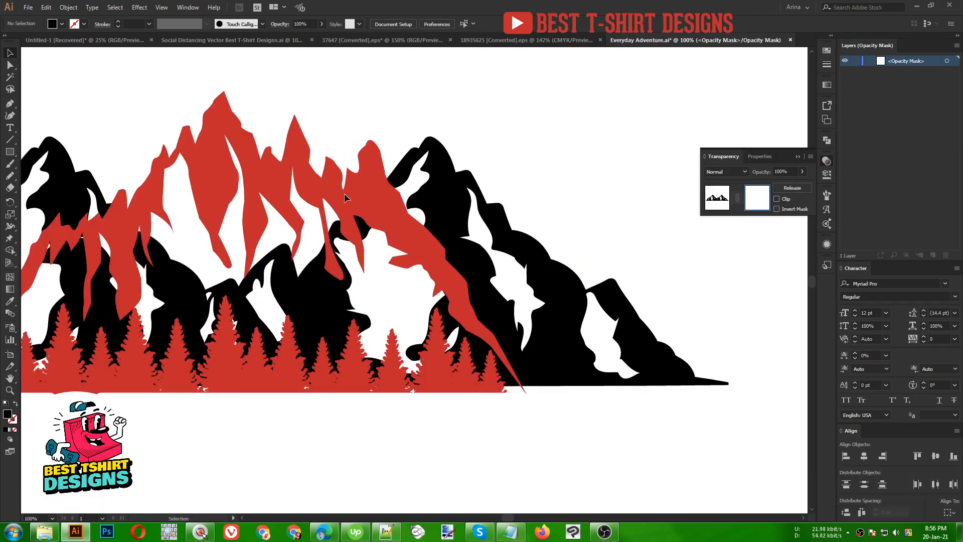
- Draw a black freehand mask shape with the Pencil that hides the black mountains beneath the ridge's middle and right flank
key("n")
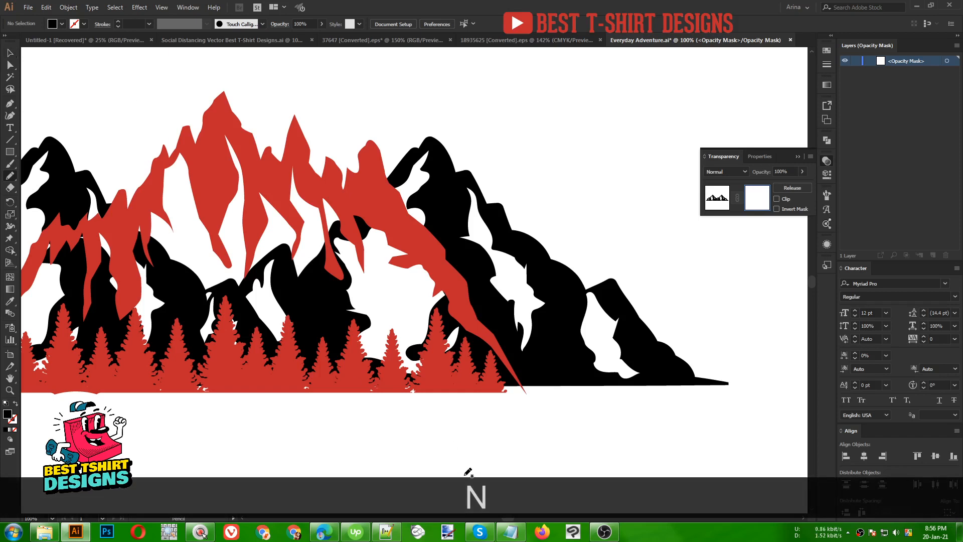
left_click(61, 25)
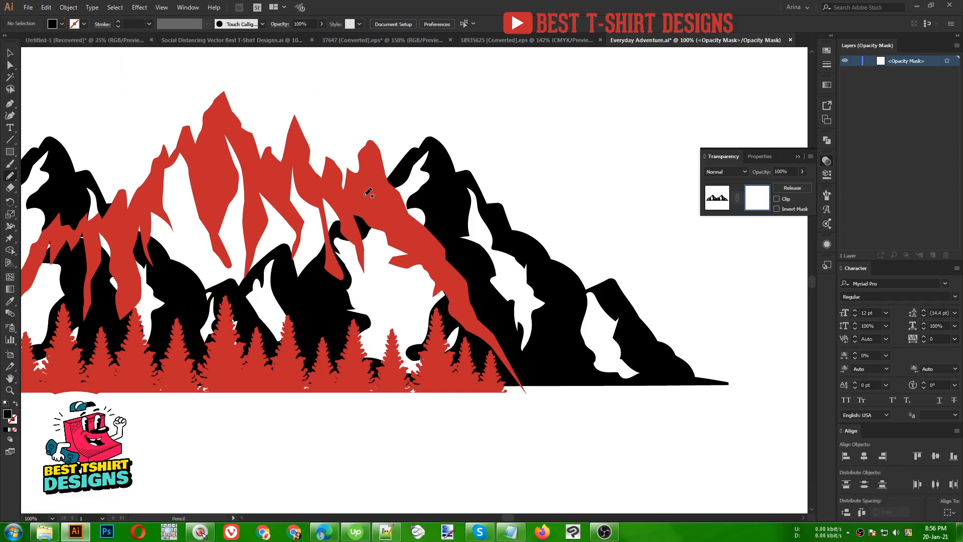
mouse_move(365, 194)
left_mouse_down()
mouse_move(432, 256)
mouse_move(478, 326)
left_mouse_up()
mouse_move(524, 400)
left_mouse_down()
mouse_move(408, 416)
mouse_move(284, 421)
mouse_move(263, 406)
mouse_move(114, 421)
mouse_move(105, 381)
mouse_move(132, 263)
mouse_move(227, 216)
mouse_move(245, 193)
mouse_move(354, 202)
left_mouse_up()
left_click_drag(340, 256, 336, 274)
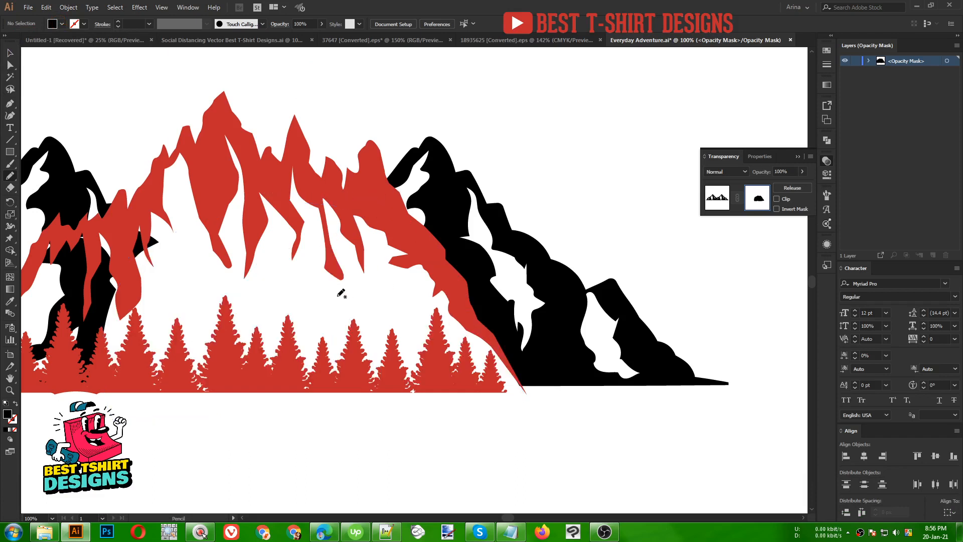
- Draw further black mask shapes to hide the black mountains beneath the ridge's left flank, and return to editing the artwork
key("space")
left_click_drag(282, 286, 440, 278)
scroll(112, 278, "up", 1)
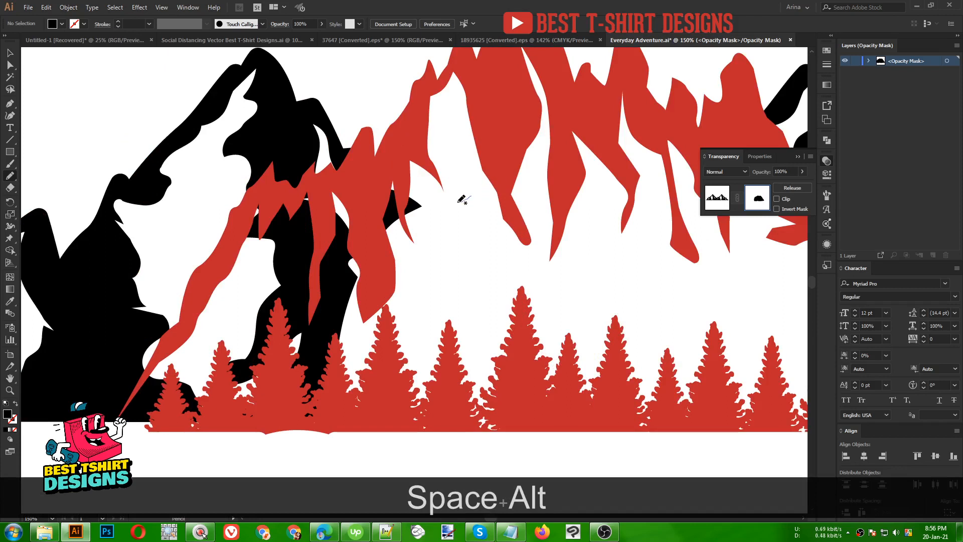
mouse_move(471, 197)
left_mouse_down()
mouse_move(418, 175)
mouse_move(379, 178)
left_mouse_up()
mouse_move(317, 185)
left_mouse_down()
mouse_move(259, 196)
mouse_move(218, 272)
mouse_move(182, 310)
mouse_move(185, 334)
mouse_move(164, 348)
mouse_move(189, 354)
mouse_move(203, 384)
mouse_move(319, 457)
mouse_move(539, 309)
mouse_move(505, 224)
mouse_move(459, 189)
left_mouse_up()
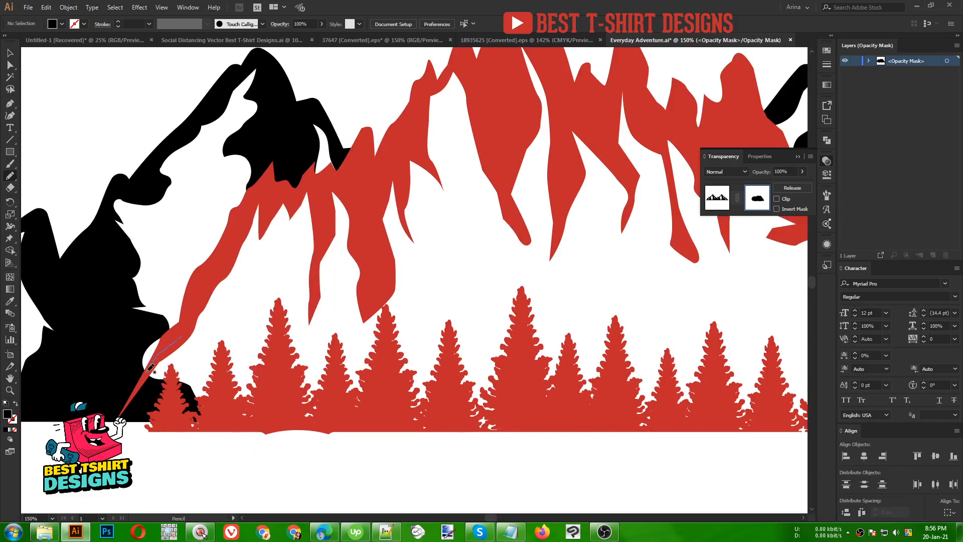
mouse_move(118, 418)
left_mouse_down()
mouse_move(273, 439)
mouse_move(265, 345)
mouse_move(195, 331)
left_mouse_up()
scroll(195, 331, "down", 2)
key("alt+v")
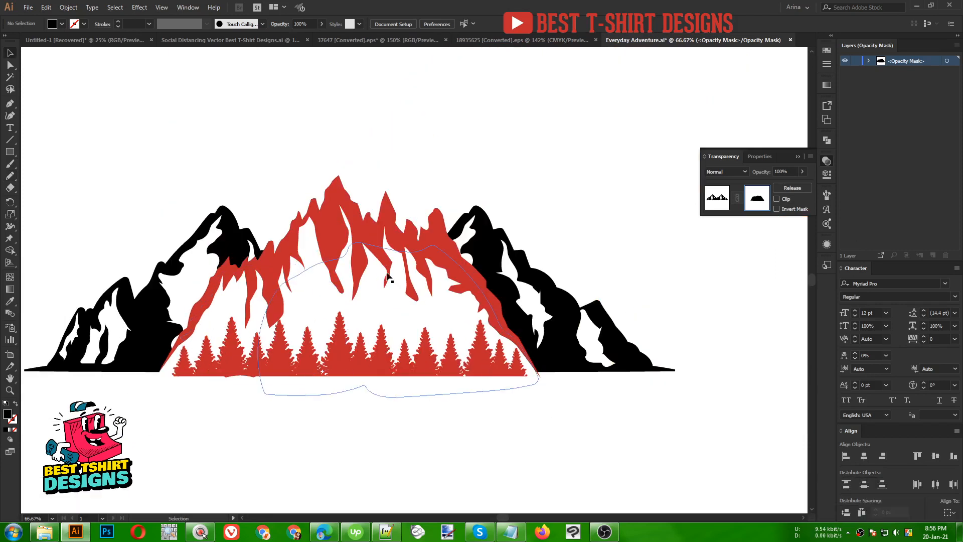
left_click(717, 197)
left_click(297, 107)
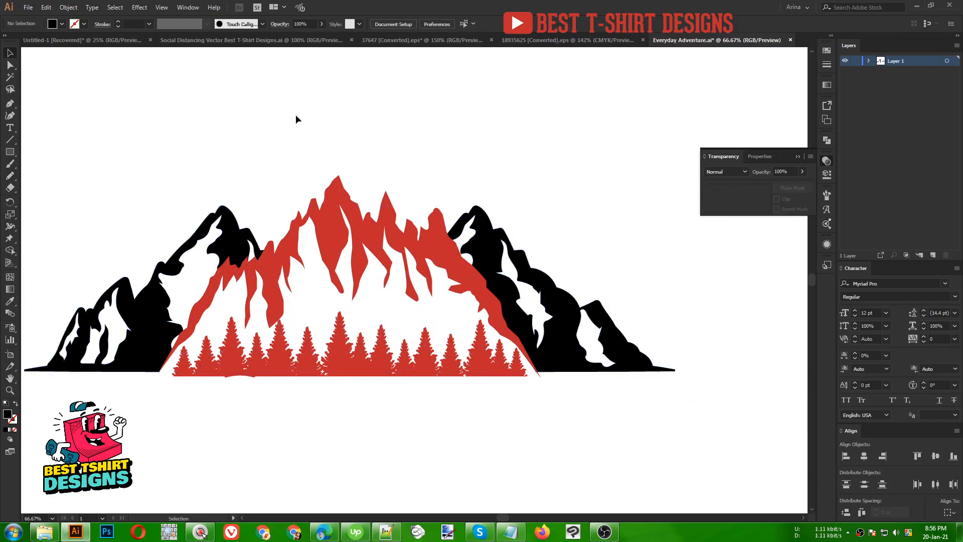
- Align the side mountains, the red ridge and the pine trees along their bottom edges
left_click_drag(199, 198, 534, 416)
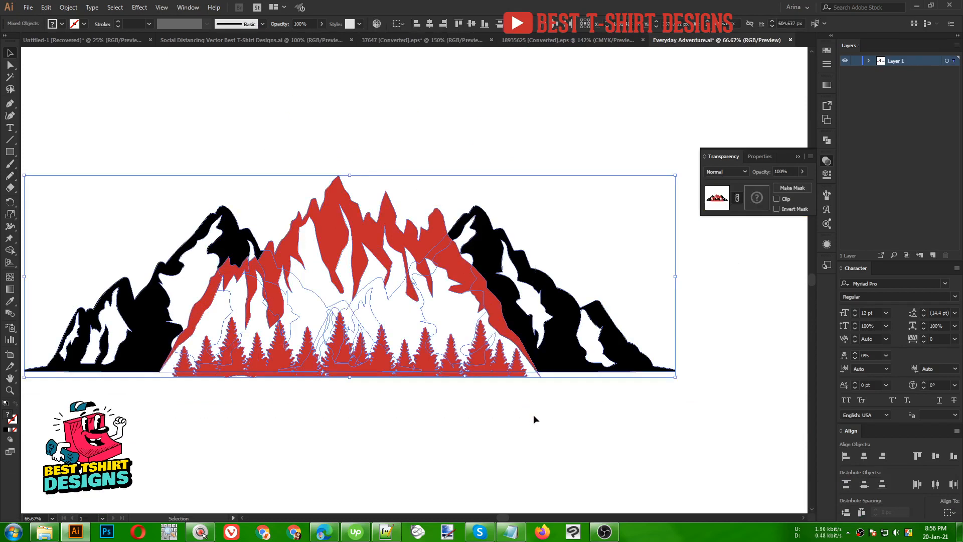
left_click(485, 25)
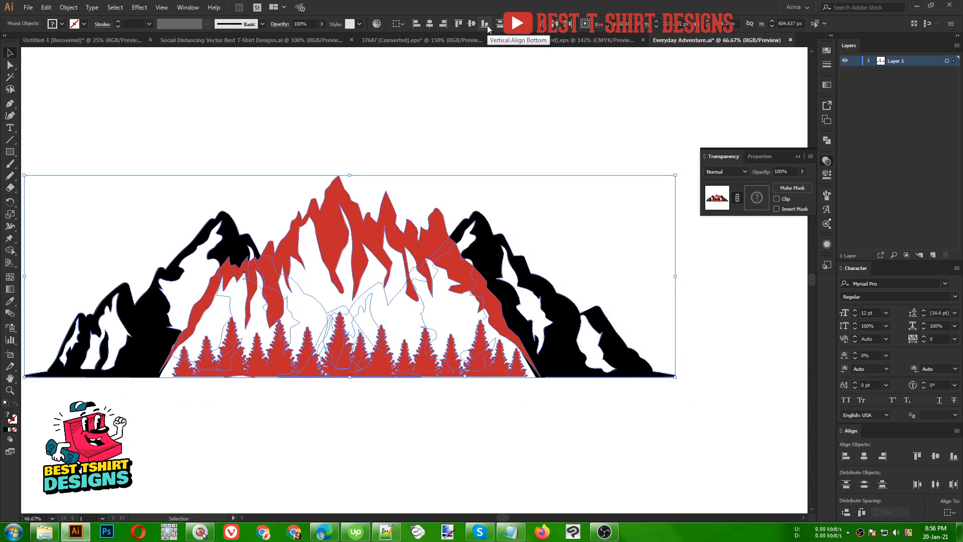
left_click(386, 151)
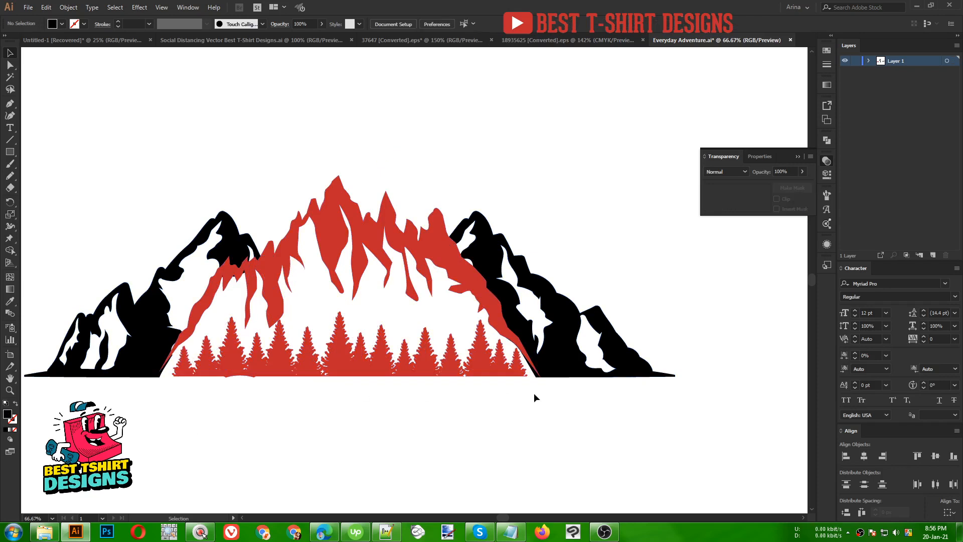
- Recolour the red central ridge and the pine trees with the black of the side mountains
left_click(339, 215)
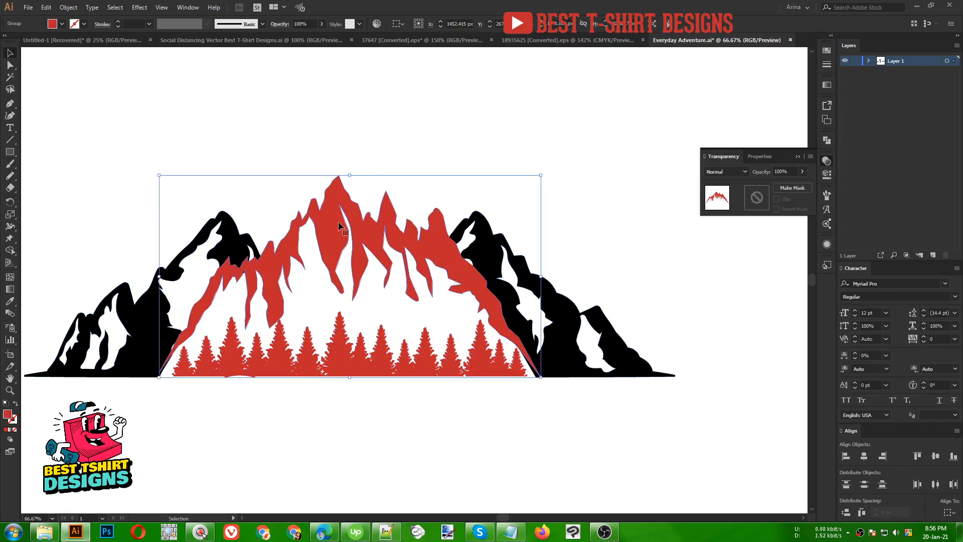
left_click(344, 351, "shift")
key("i")
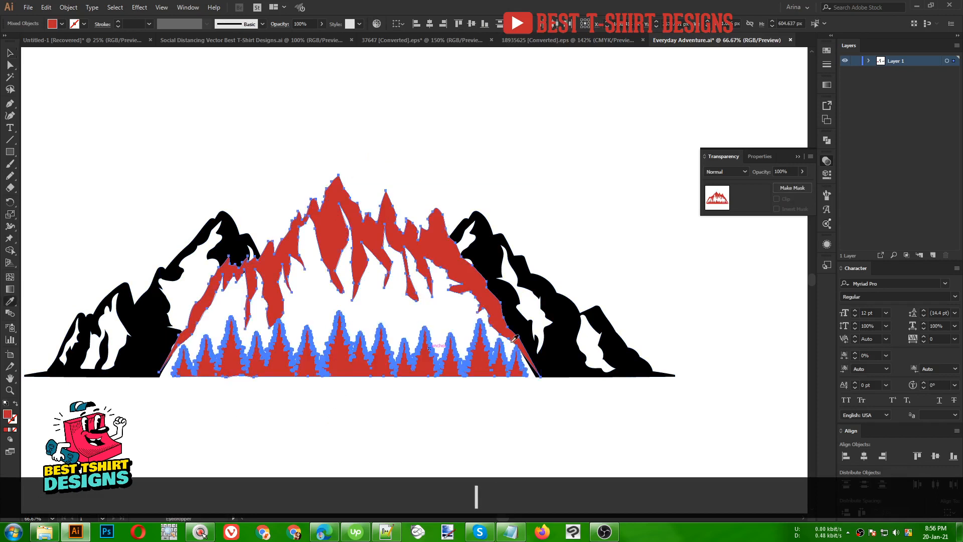
left_click(564, 316)
key("v")
left_click(557, 199)
scroll(318, 180, "down", 1, "alt")
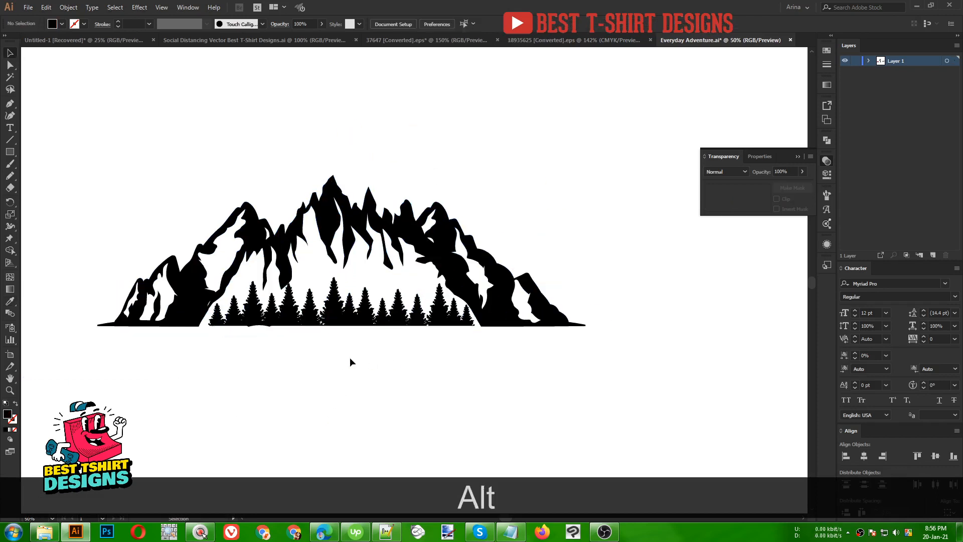
left_click(359, 307)
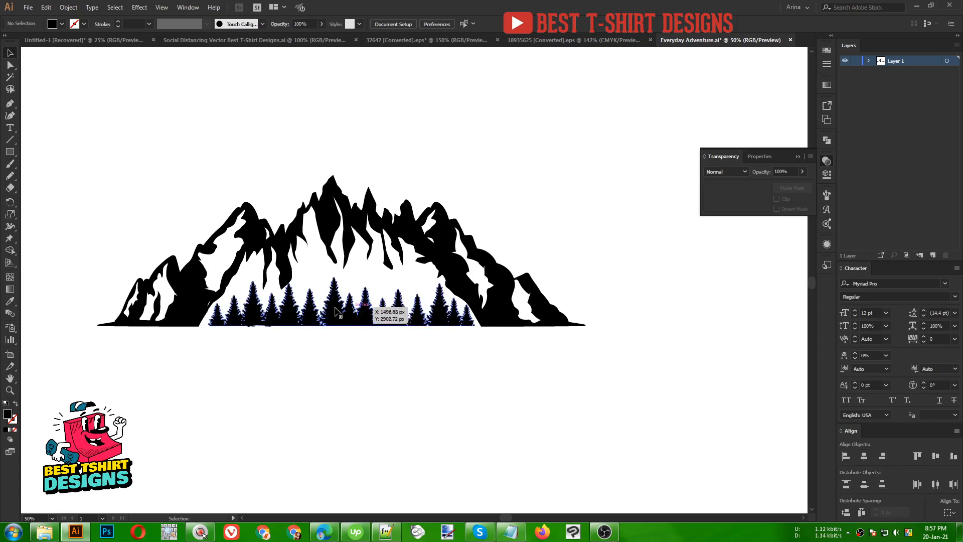
key("ctrl+x")
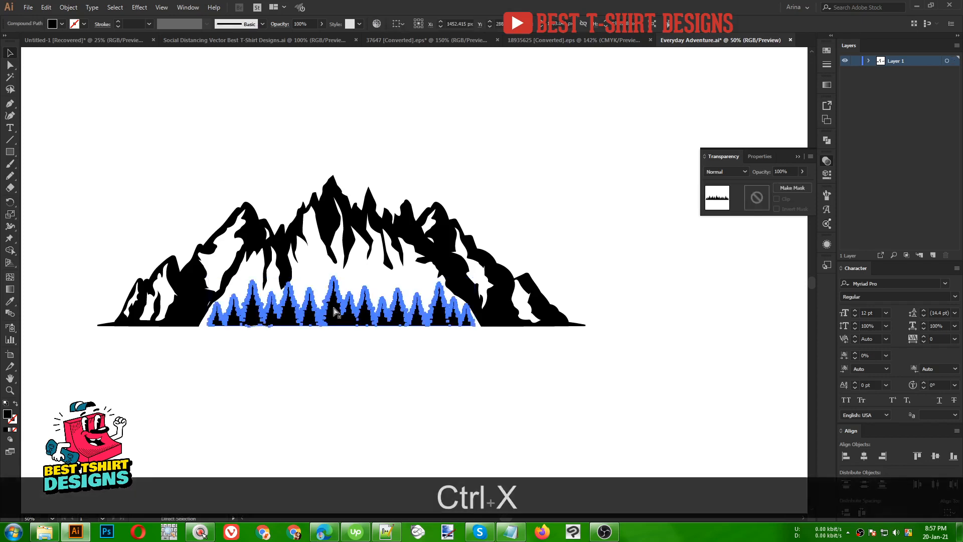
left_click_drag(158, 195, 562, 354)
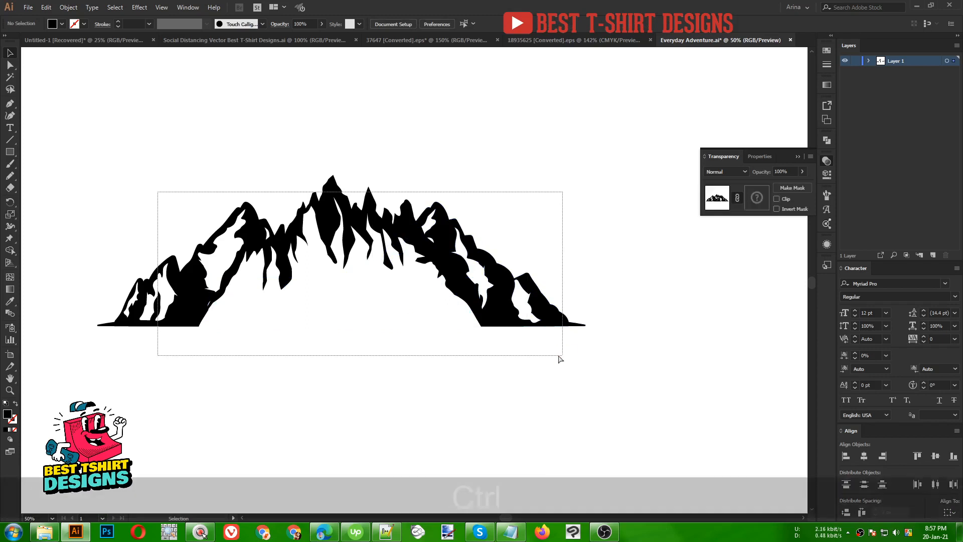
key("ctrl+z")
left_click(324, 357)
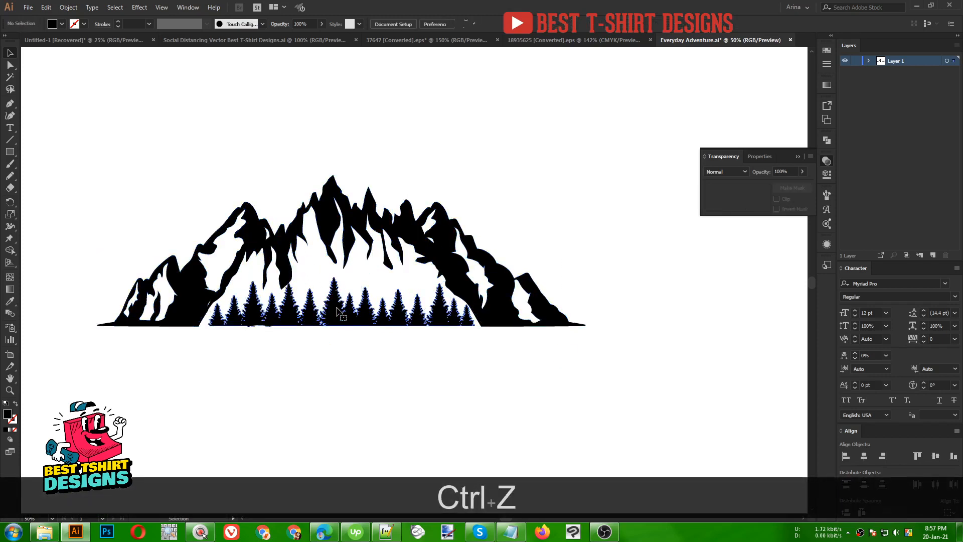
- Enlarge the pine trees proportionally so their base sits just below the mountains' baseline, and copy them to the clipboard
left_click(337, 311, "ctrl")
key("ctrl+c")
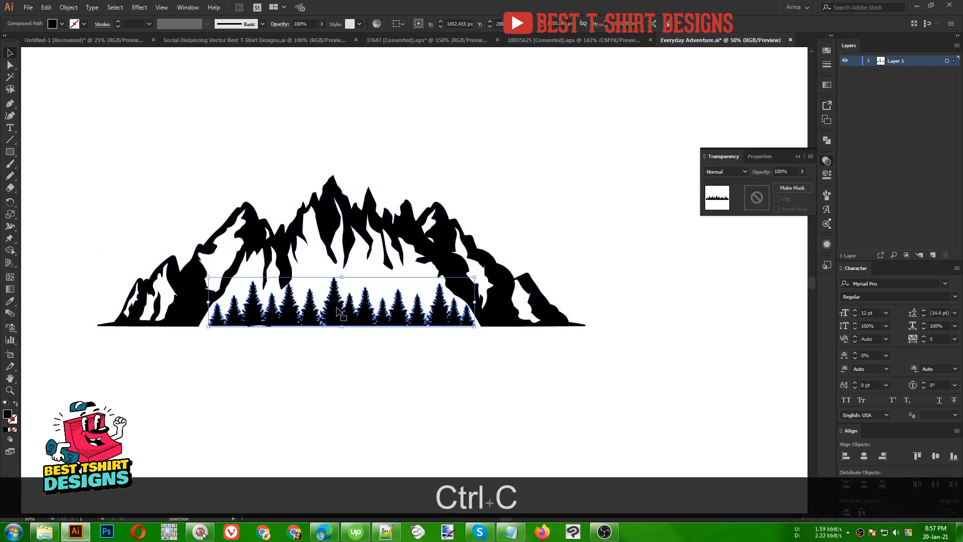
left_click_drag(341, 327, 341, 333)
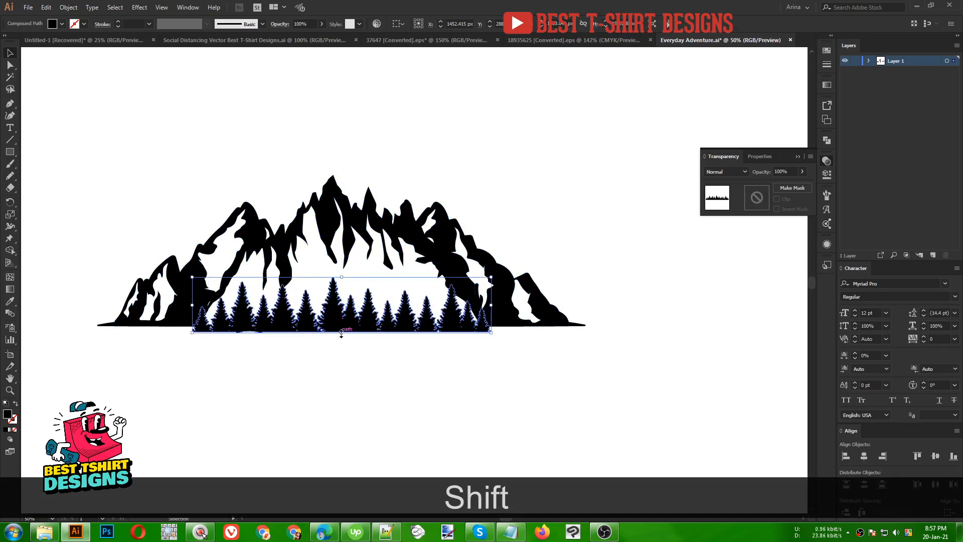
left_click(390, 364)
left_click(333, 316)
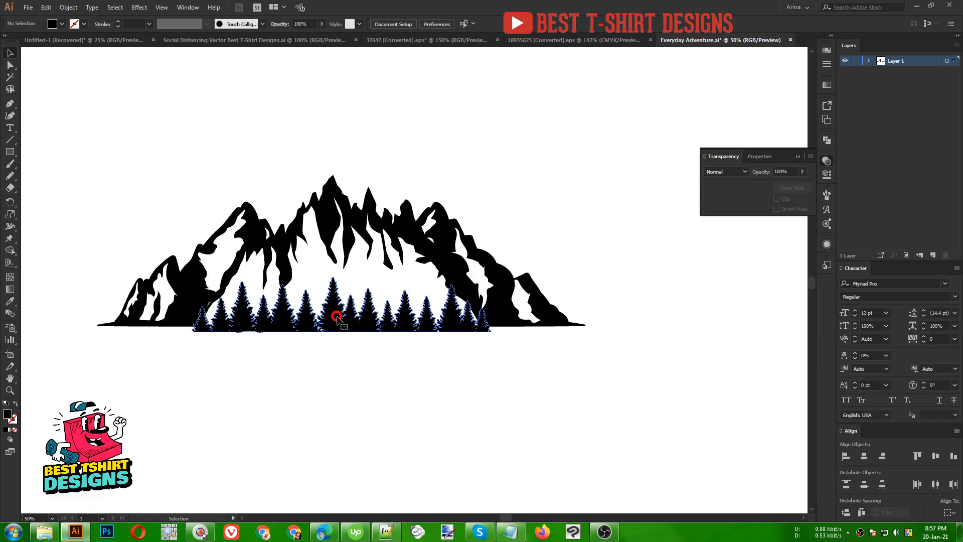
key("ctrl+c")
left_click(460, 398)
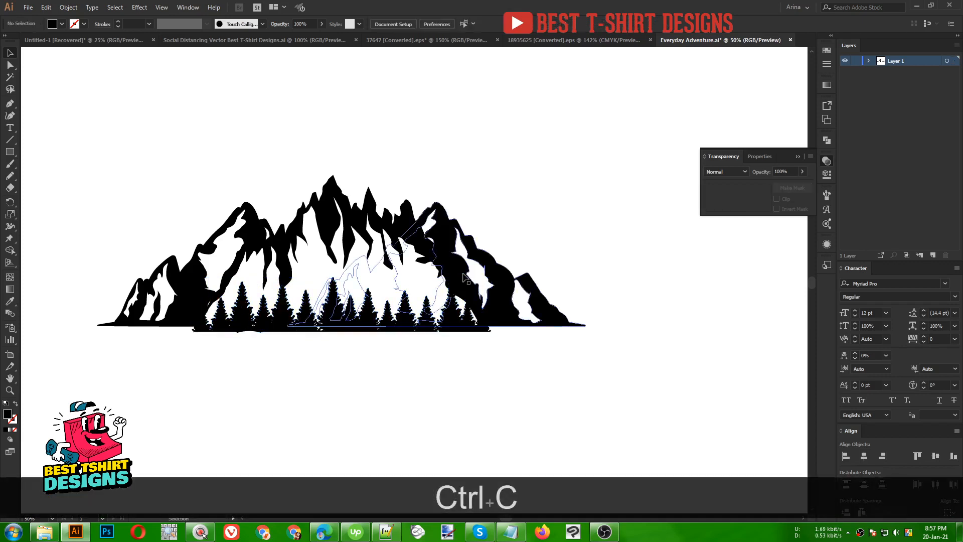
- Group the masked side mountains with the central ridge
left_click(466, 279)
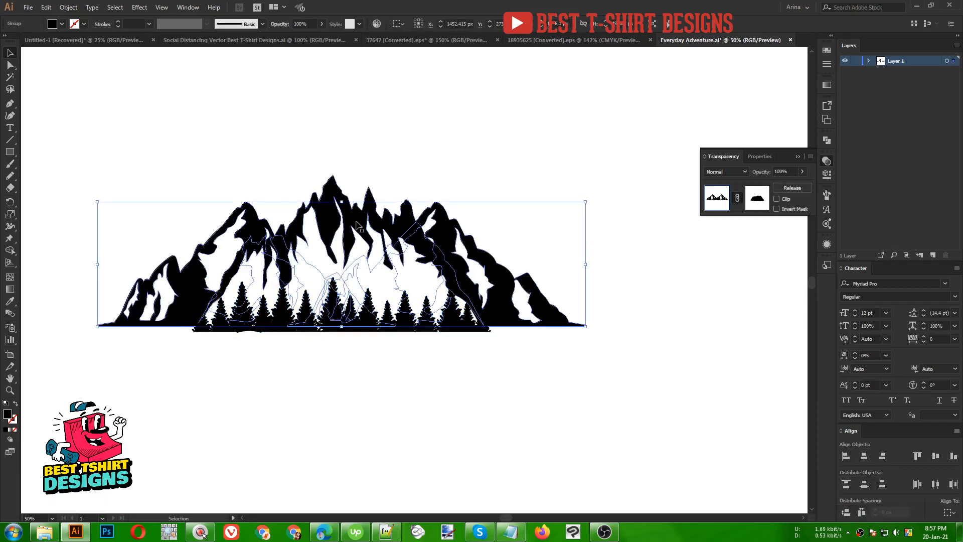
left_click(385, 199, "shift")
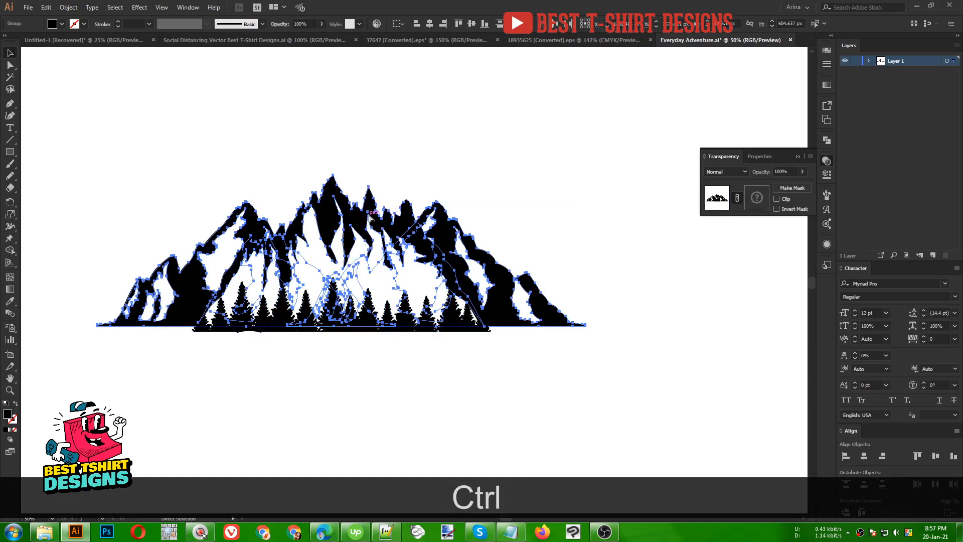
key("ctrl+g")
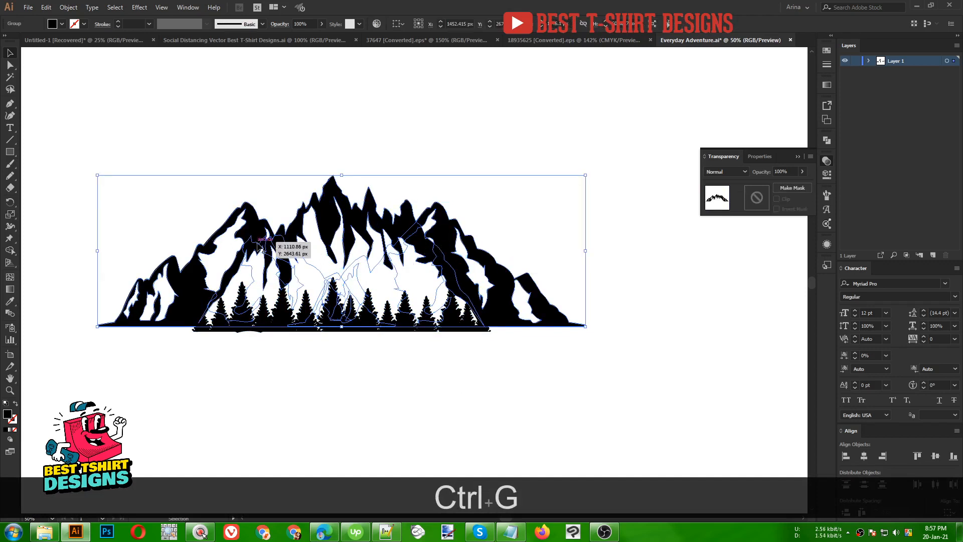
- Add an unclipped opacity mask to the mountain group and paste the pine trees into it, scaled down proportionally over the mountains' left foot
left_click(758, 199)
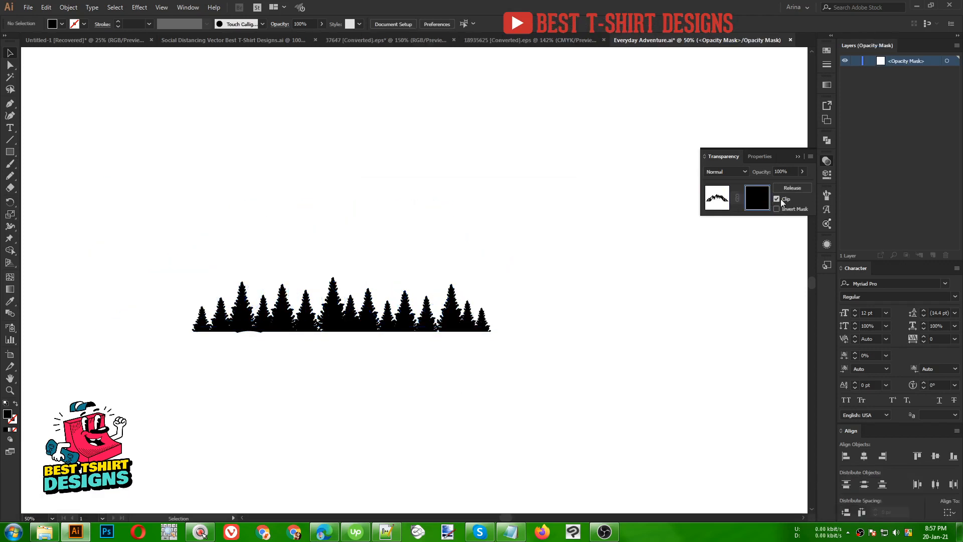
left_click(783, 201)
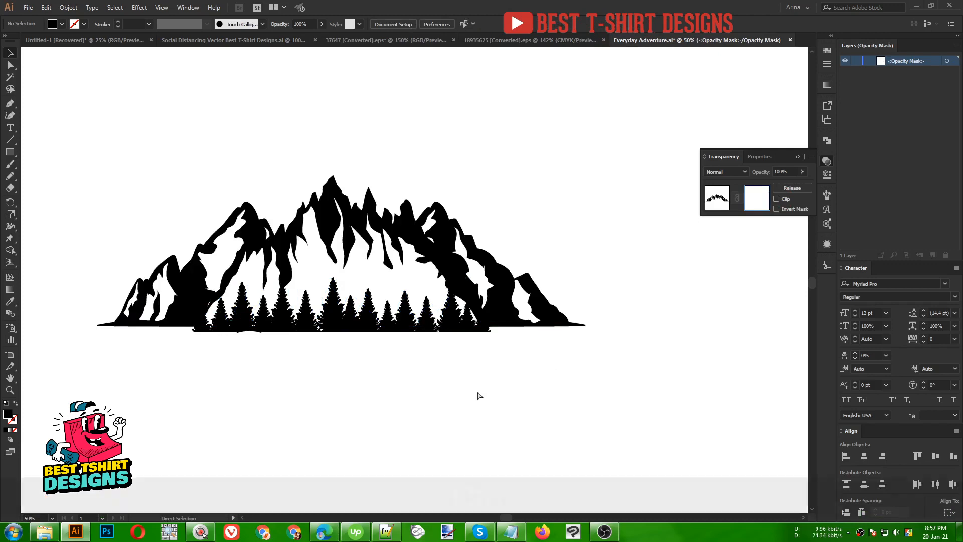
key("ctrl+v")
left_click_drag(423, 291, 245, 325)
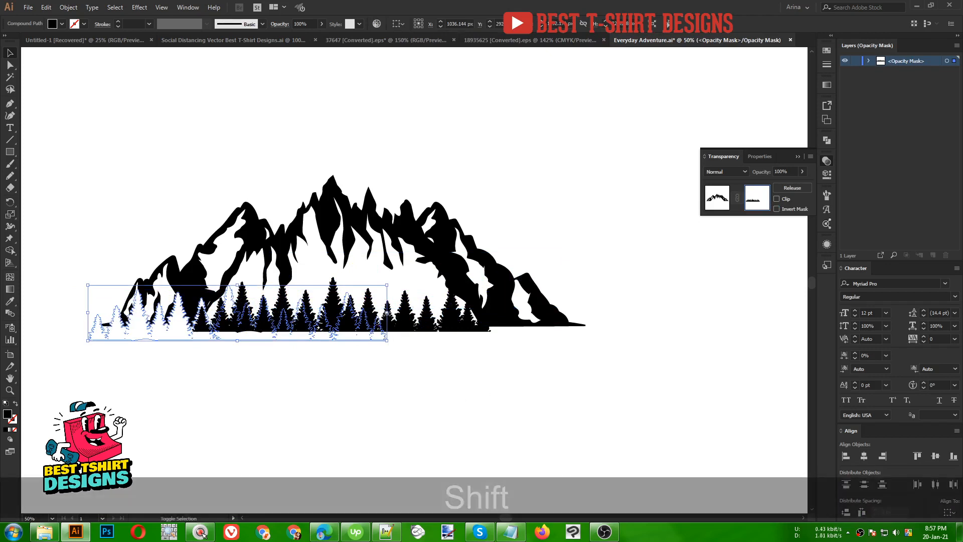
left_click_drag(386, 313, 263, 319)
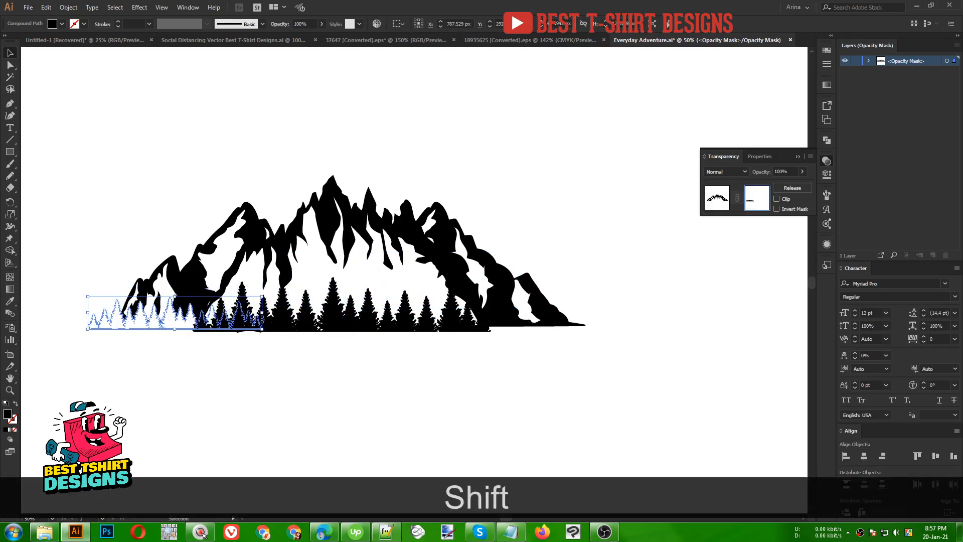
- Duplicate the small mask pines across to the mountains' right foot, and cut the middle copy to the clipboard before leaving the mask
left_click(216, 382)
left_click_drag(176, 326, 389, 330)
left_click(509, 382)
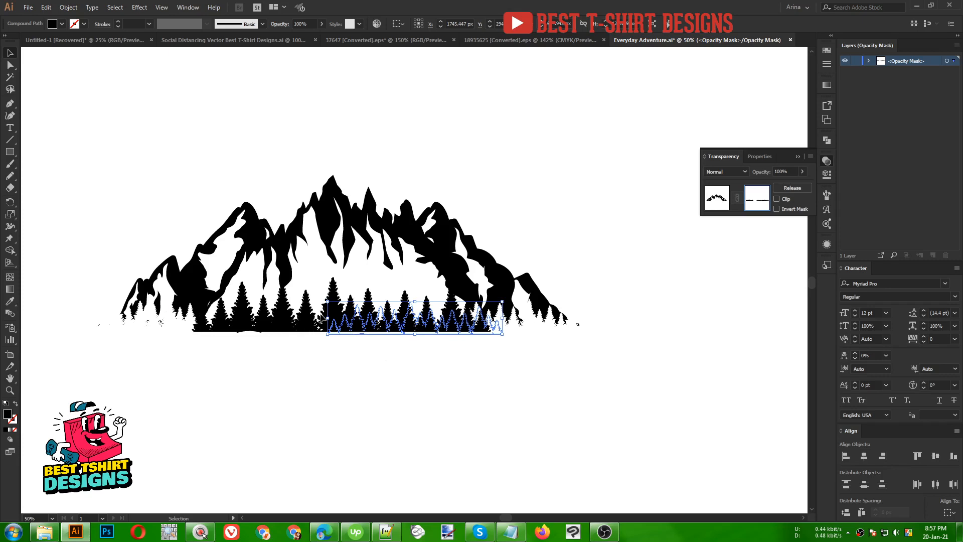
key("ctrl+x")
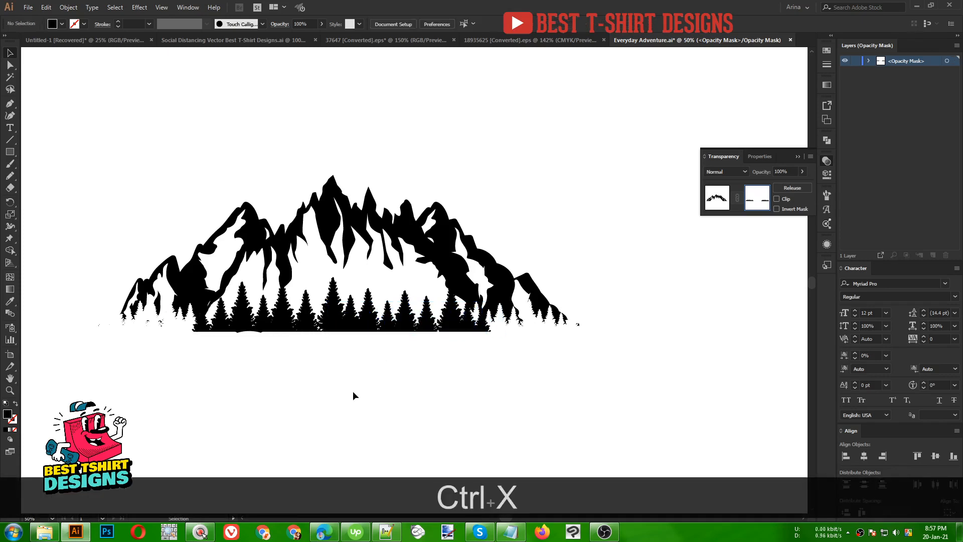
left_click(727, 203)
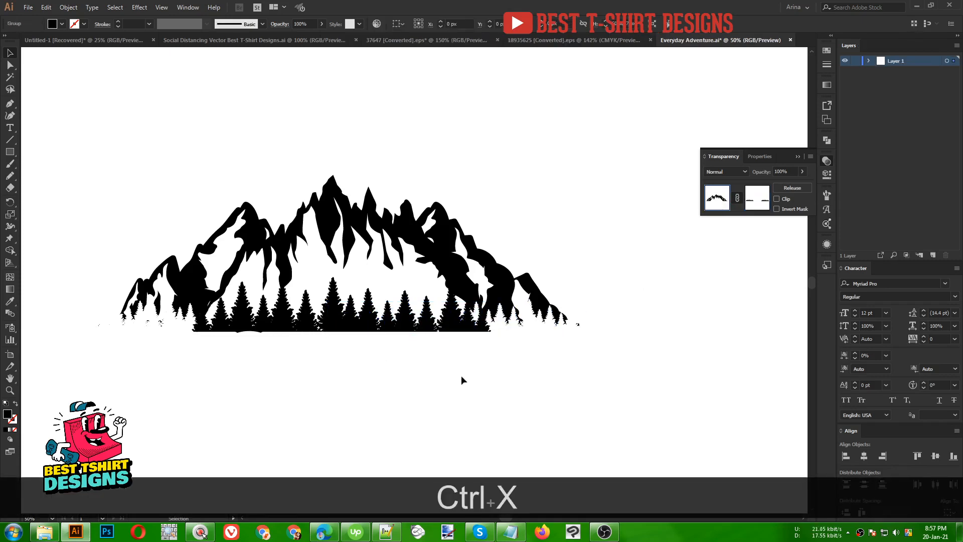
- Nudge the large row of pine trees slightly upward so its base sits closer to the mountains' baseline
left_click(411, 402)
left_click(384, 326)
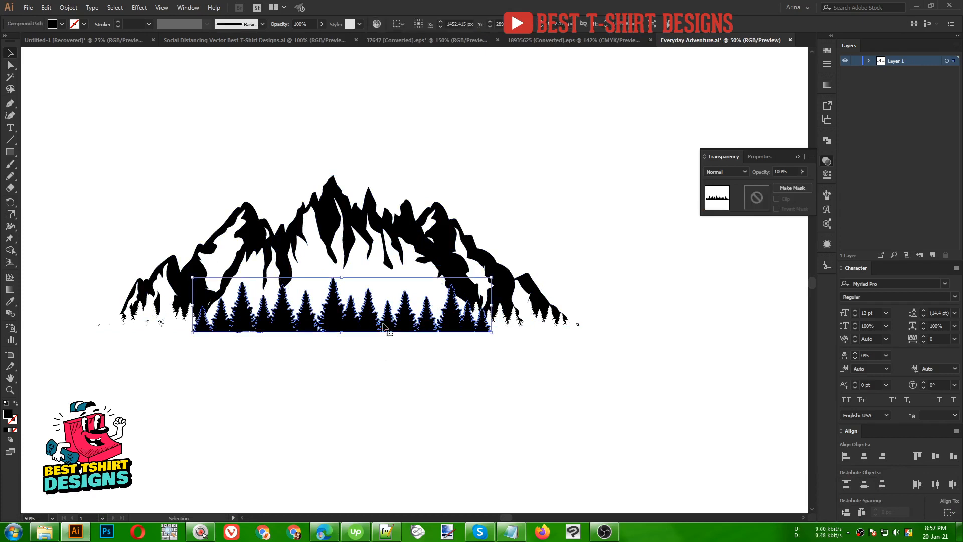
key("Up")
key("Up")
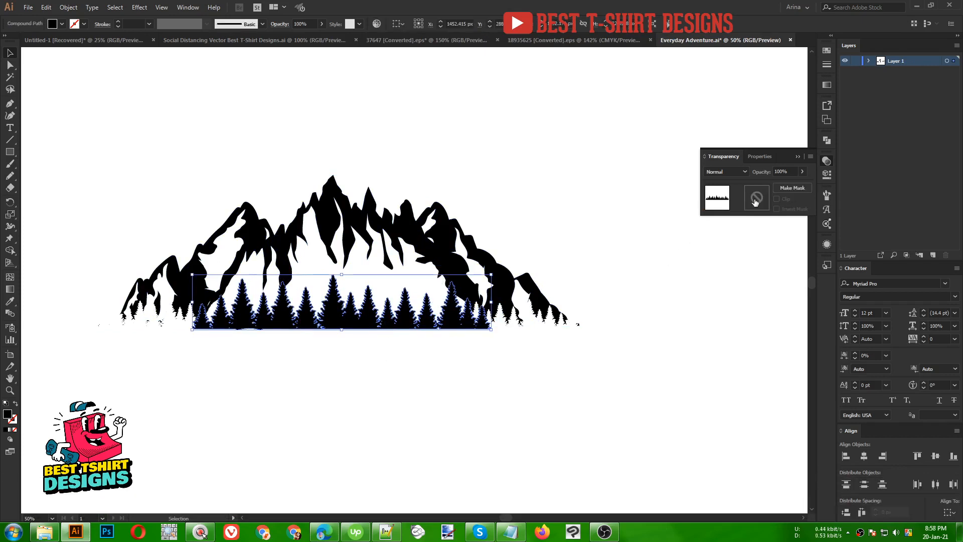
- Give the large pine row an unclipped opacity mask and place copies of the small pines in it along the whole base
left_click(793, 188)
left_click(777, 199)
key("ctrl+f")
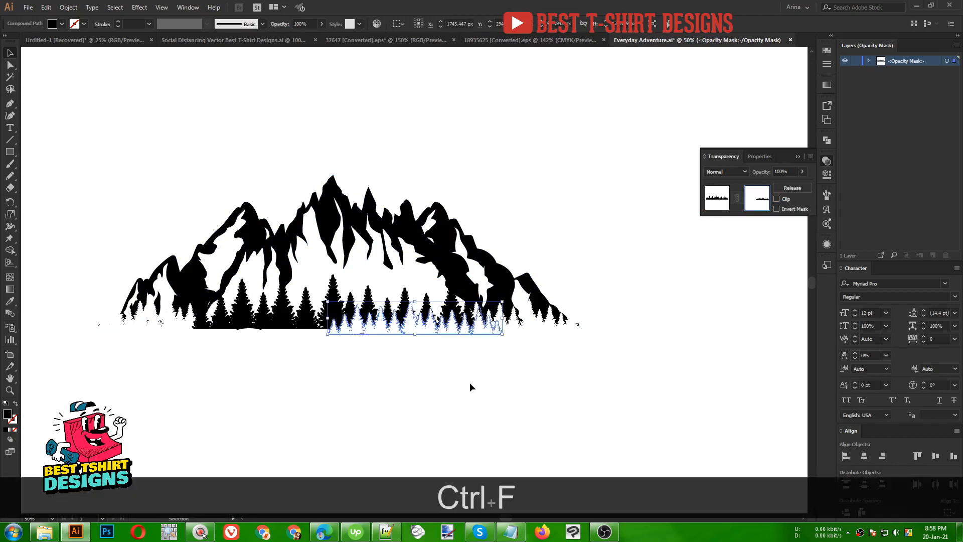
left_click(464, 385)
left_click_drag(428, 328, 290, 327)
left_click(451, 402)
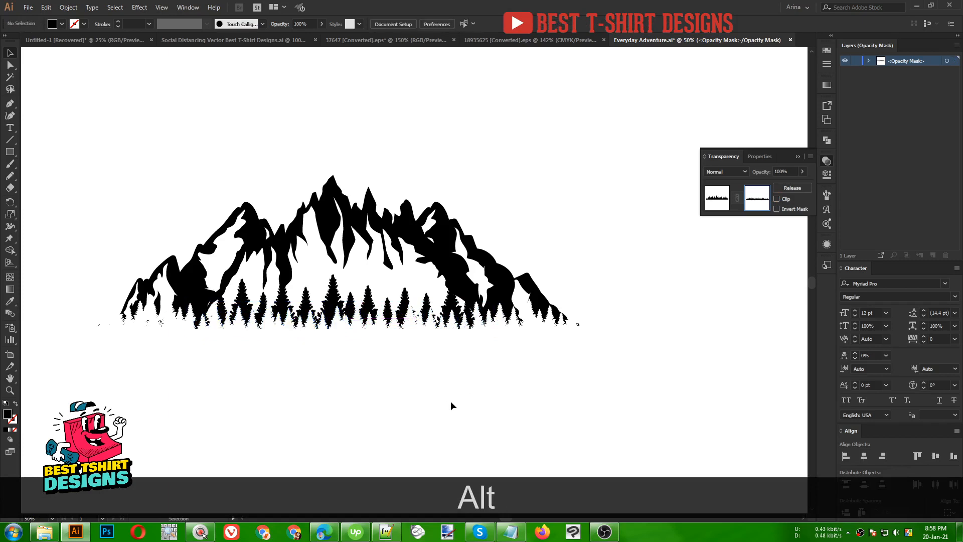
scroll(348, 367, "down", 1)
left_click_drag(143, 200, 562, 380)
left_click(385, 395)
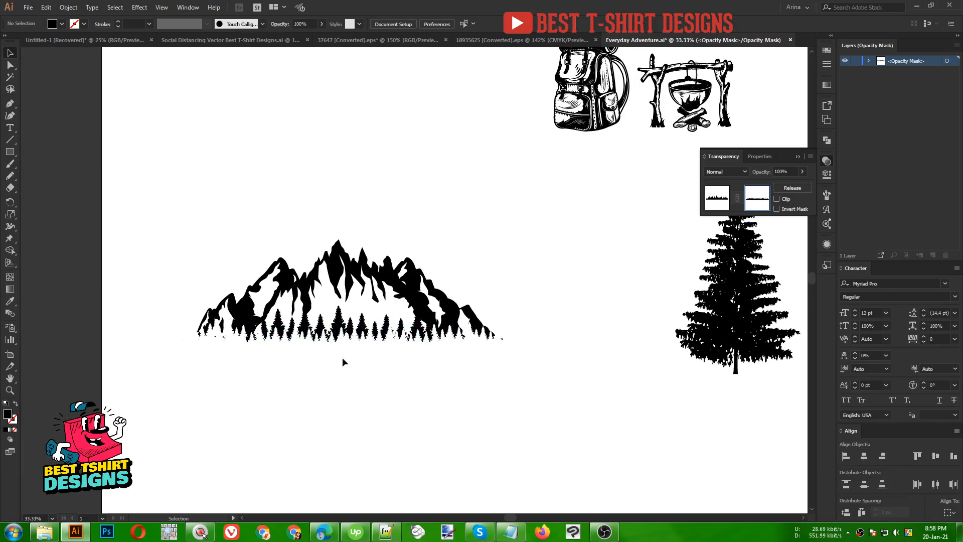
left_click(716, 203)
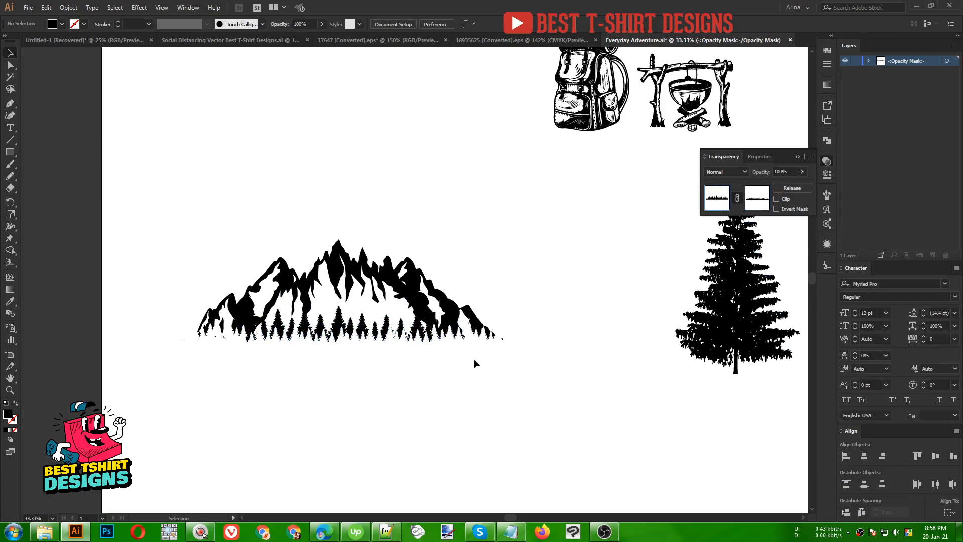
left_click(376, 424)
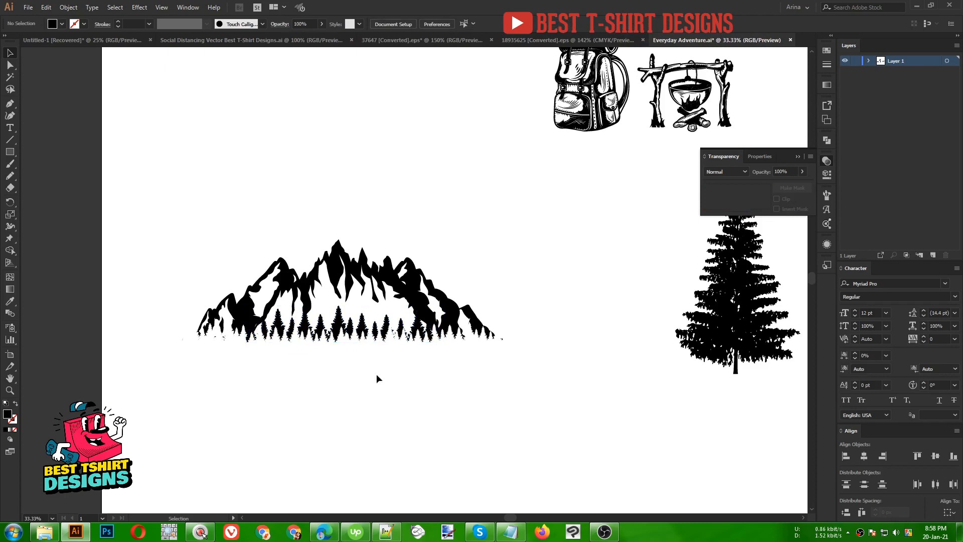
- Group the masked mountains and the masked pine row into one object
left_click_drag(170, 206, 586, 390)
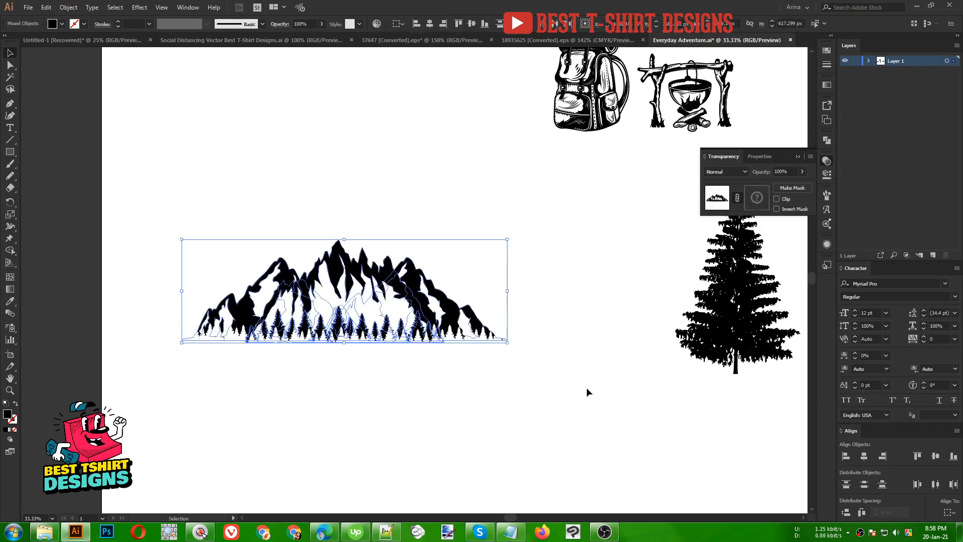
key("ctrl")
key("ctrl+g")
left_click(381, 394)
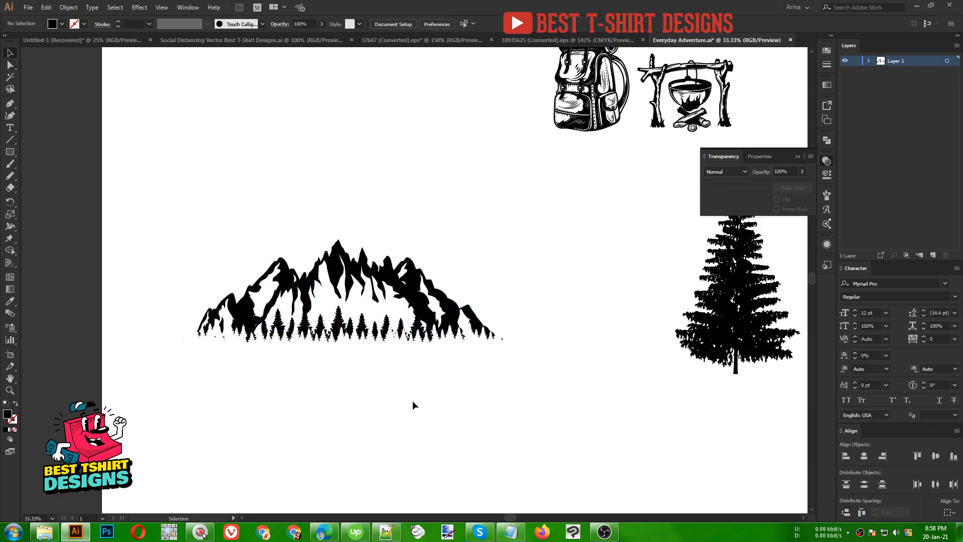
- Examine the grouped mountain scene together with the tent, backpack, campfire and single pine on the artboard
scroll(559, 210, "up", 1)
scroll(415, 209, "down", 1, "alt")
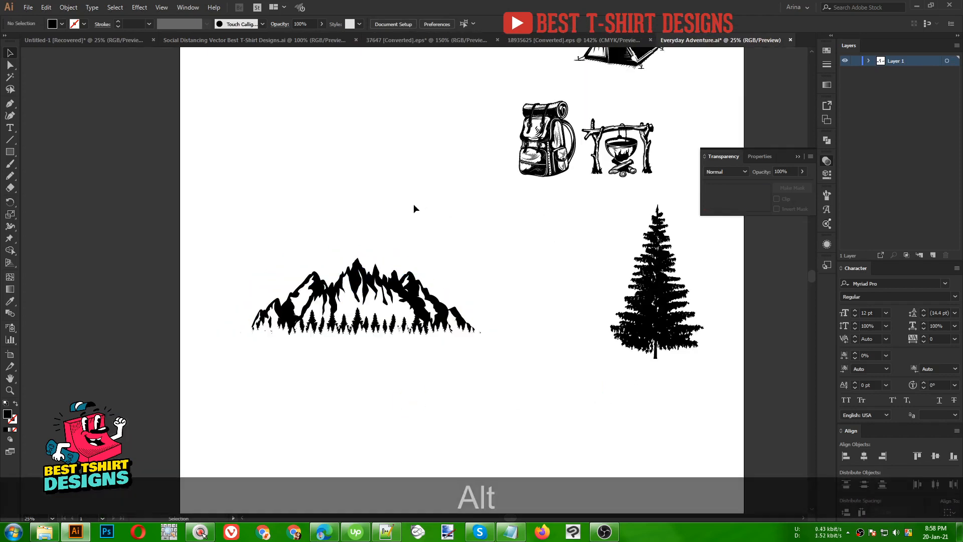
scroll(494, 260, "up", 1)
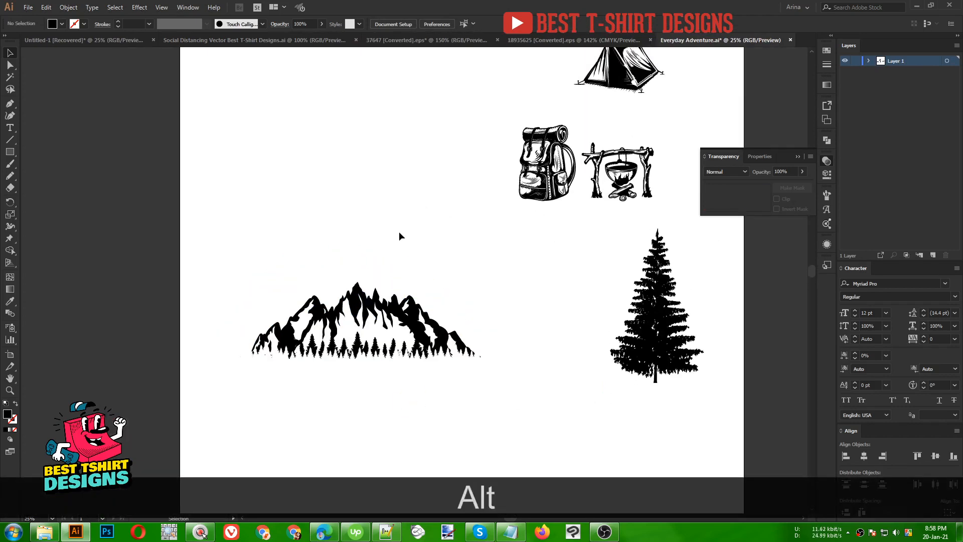
scroll(396, 231, "down", 1, "alt")
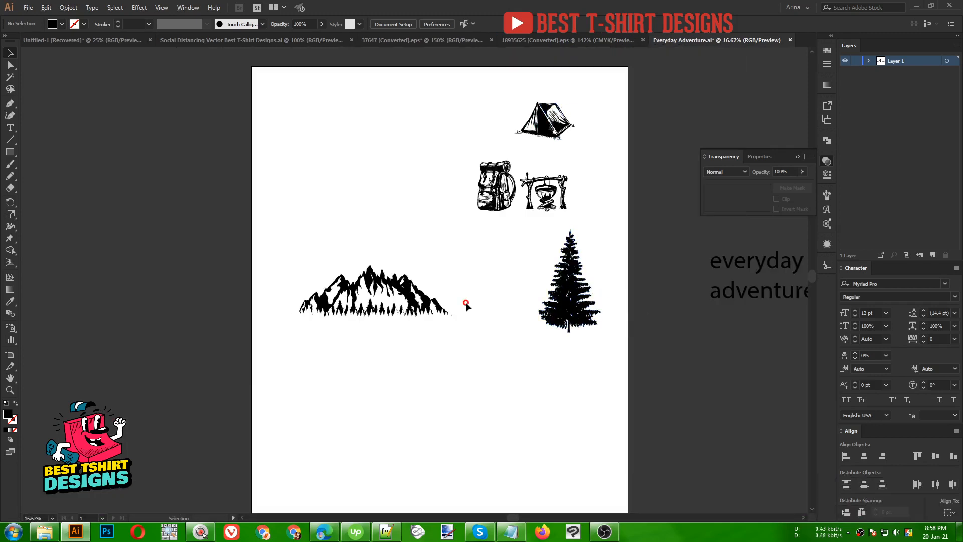
scroll(353, 343, "up", 1, "alt")
scroll(391, 344, "up", 2)
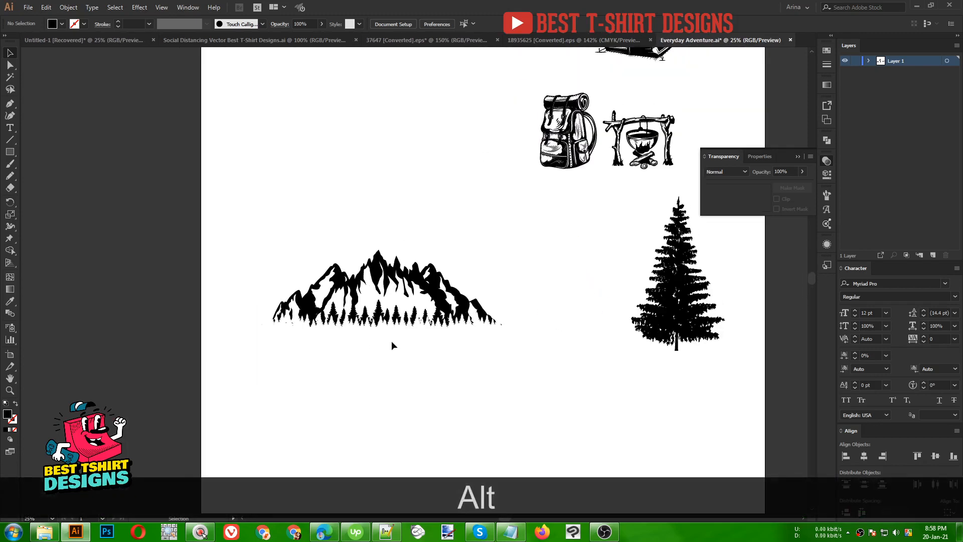
scroll(401, 348, "up", 1)
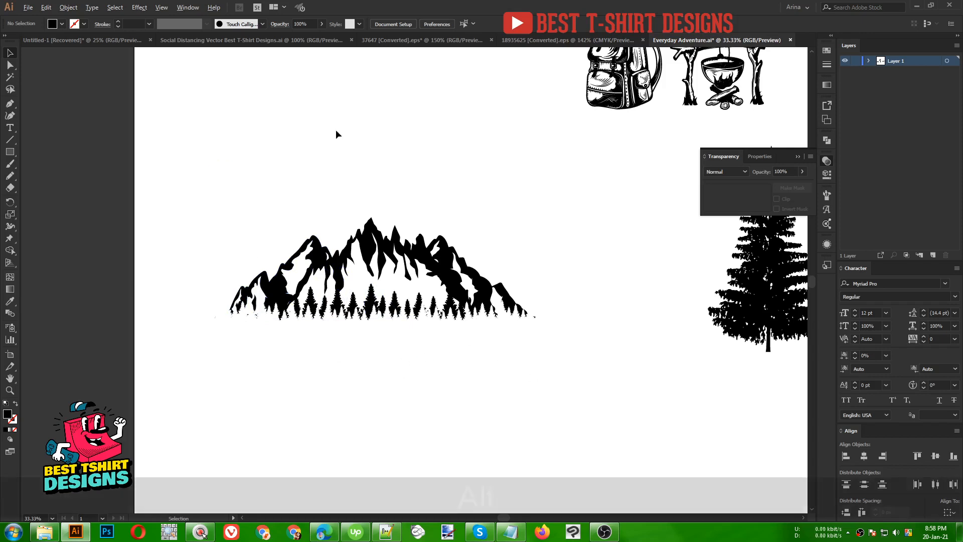
- Draw a long, thin, irregular black shape with the Pencil tool in the empty area above the mountains
scroll(335, 133, "up", 1, "alt")
scroll(150, 132, "up", 1, "alt")
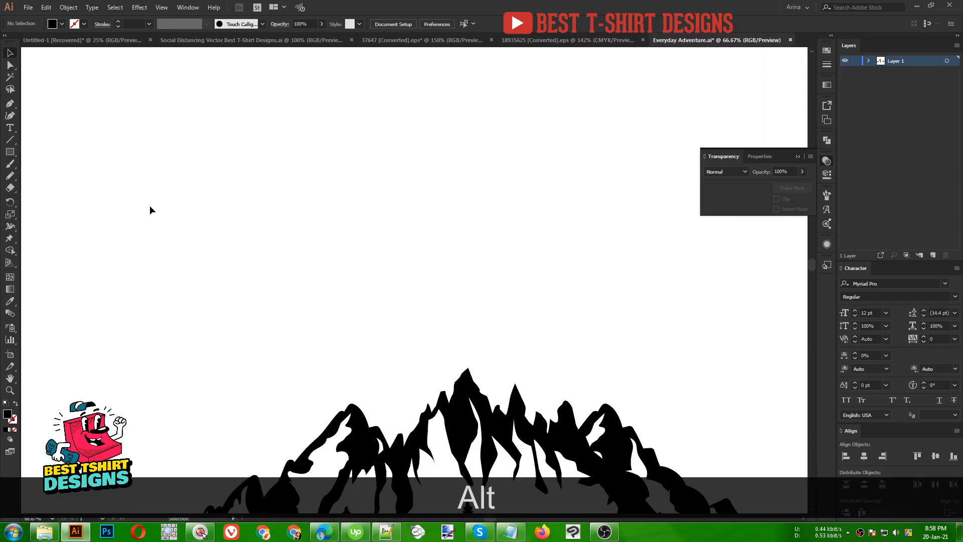
key("n")
mouse_move(100, 227)
left_mouse_down()
mouse_move(252, 218)
mouse_move(446, 229)
mouse_move(392, 239)
mouse_move(225, 228)
mouse_move(94, 229)
left_mouse_up()
key("v")
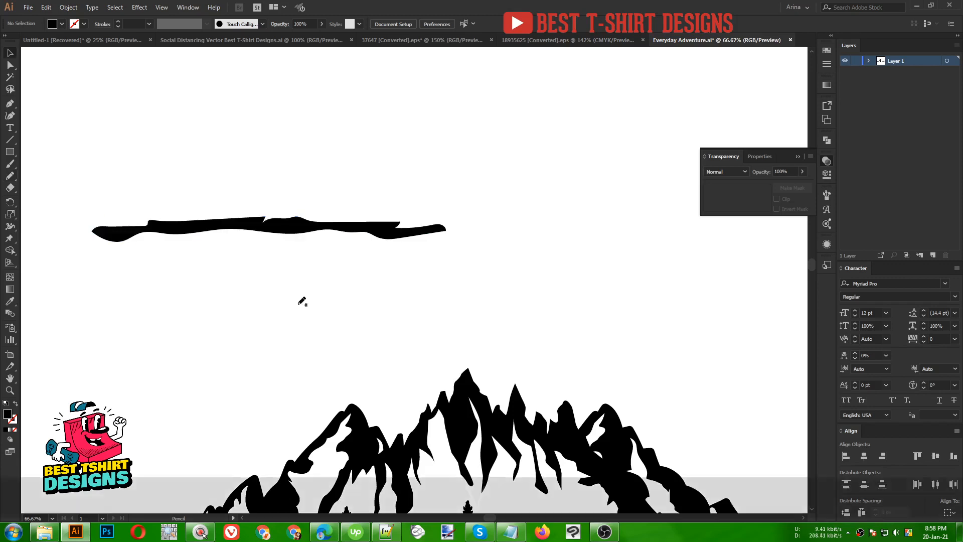
- Shrink the hand-drawn black shape proportionally to a little over half its drawn width
left_click_drag(190, 173, 276, 299)
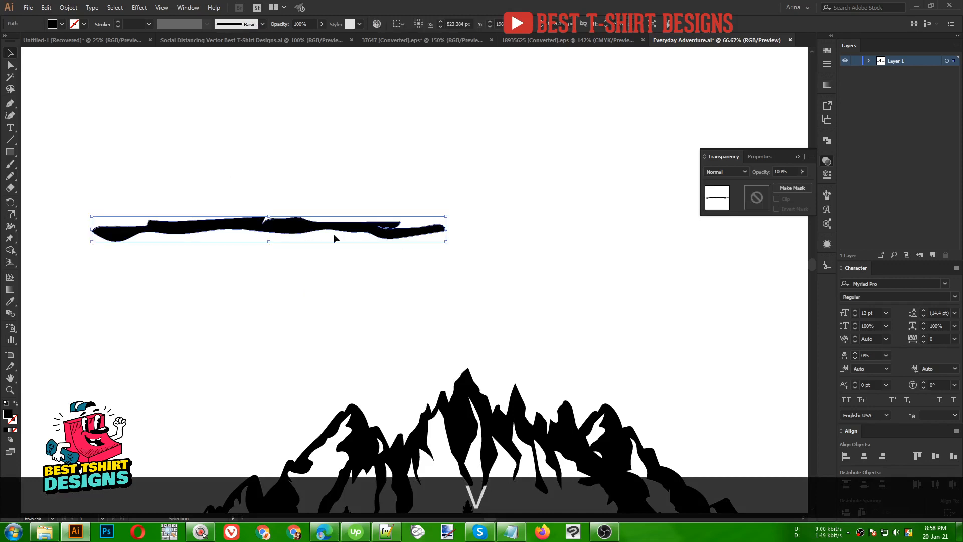
left_click(826, 195)
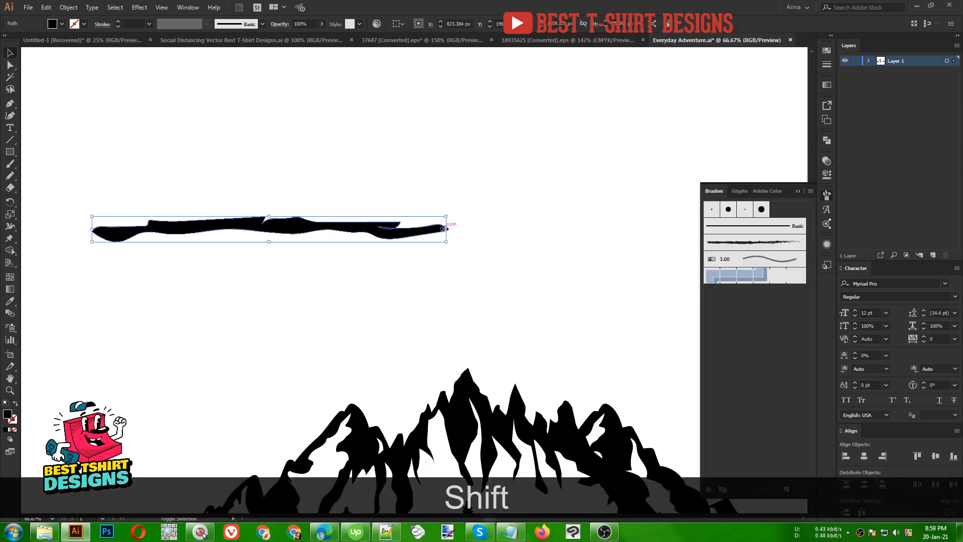
left_click_drag(446, 229, 301, 230)
left_click_drag(158, 193, 250, 266)
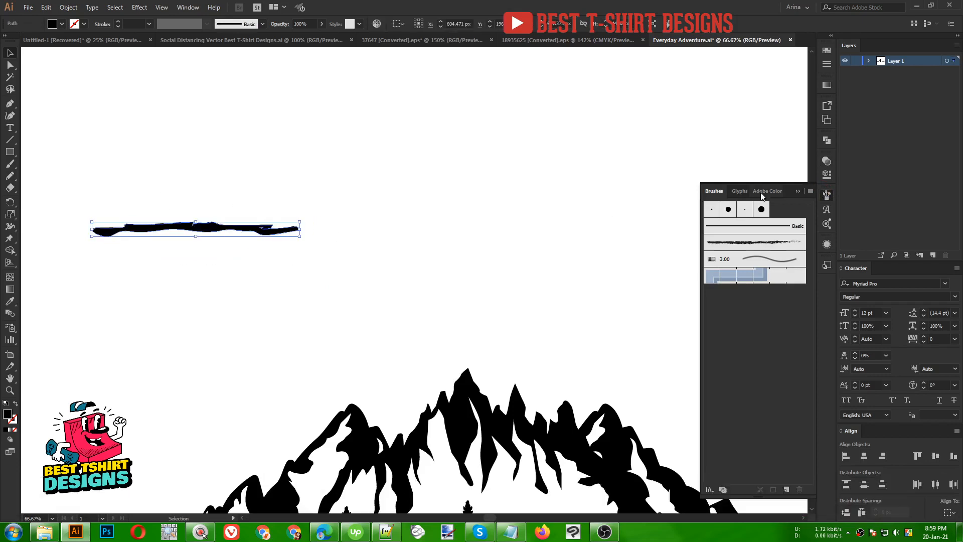
- Unite the hand-drawn shape with Pathfinder to merge its self-overlapping parts into one clean outline
left_click(827, 142)
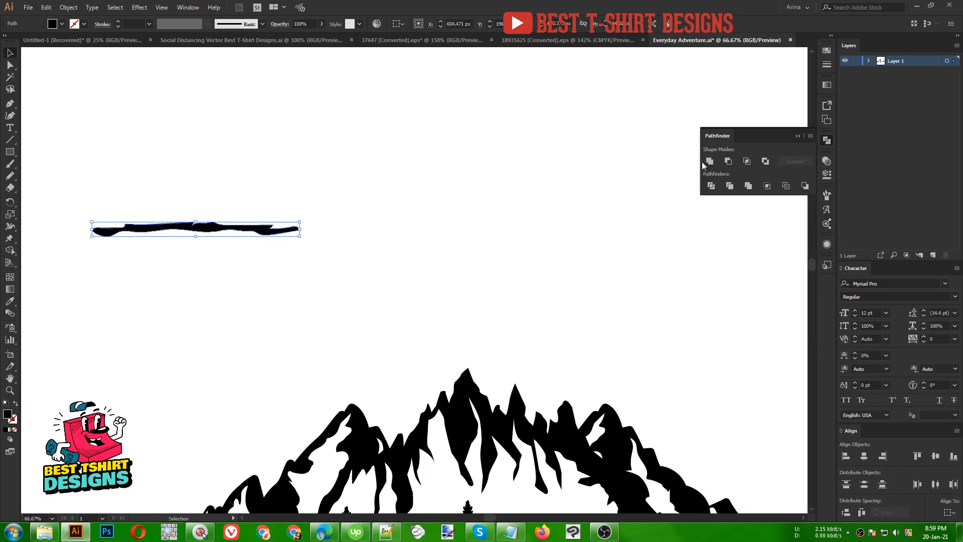
scroll(110, 230, "up", 3)
key("ctrl+alt+z")
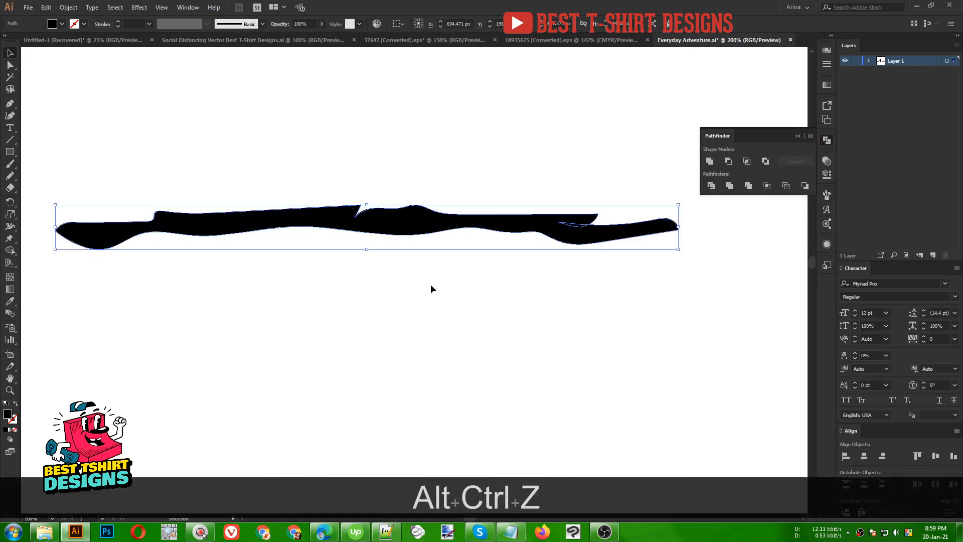
left_click(535, 285)
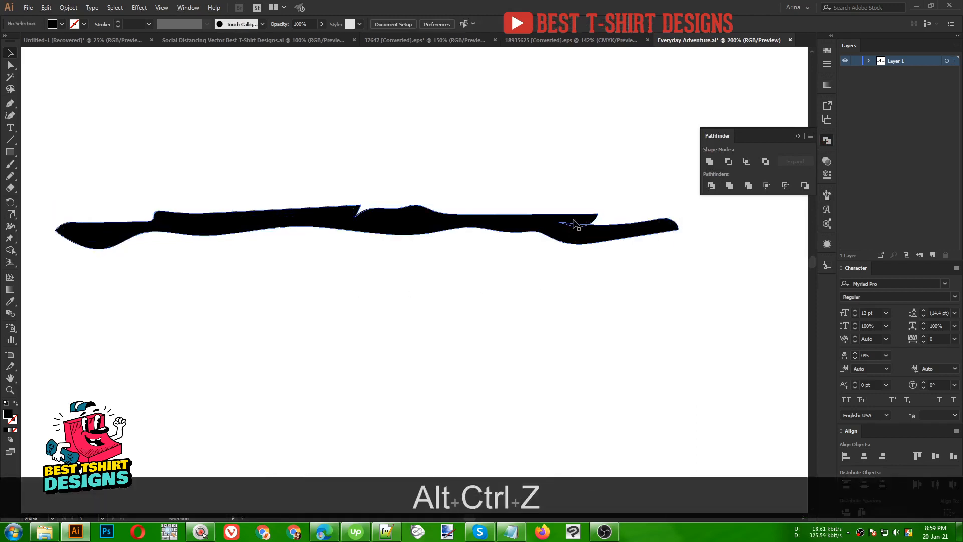
mouse_move(140, 166)
left_mouse_down()
mouse_move(194, 218)
mouse_move(357, 307)
left_mouse_up()
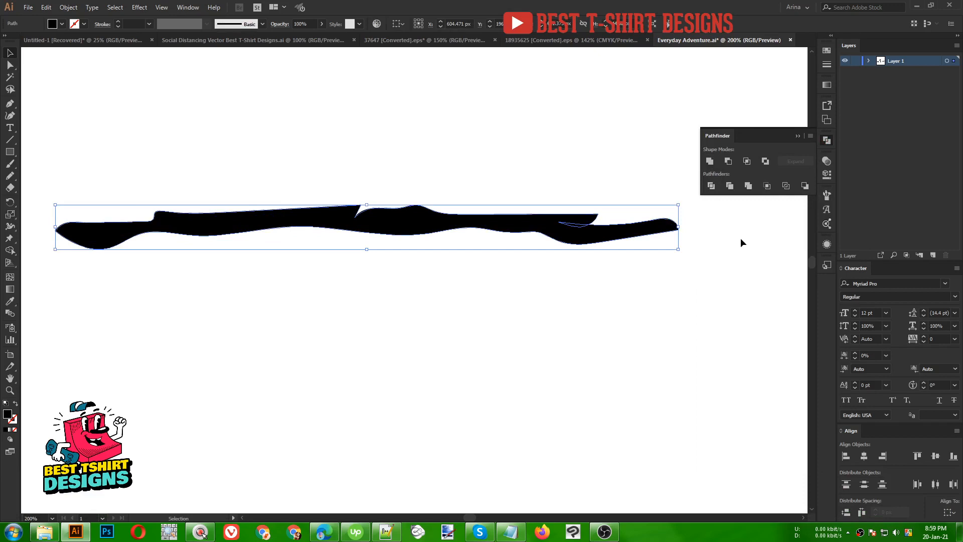
left_click(709, 161)
scroll(201, 245, "down", 3)
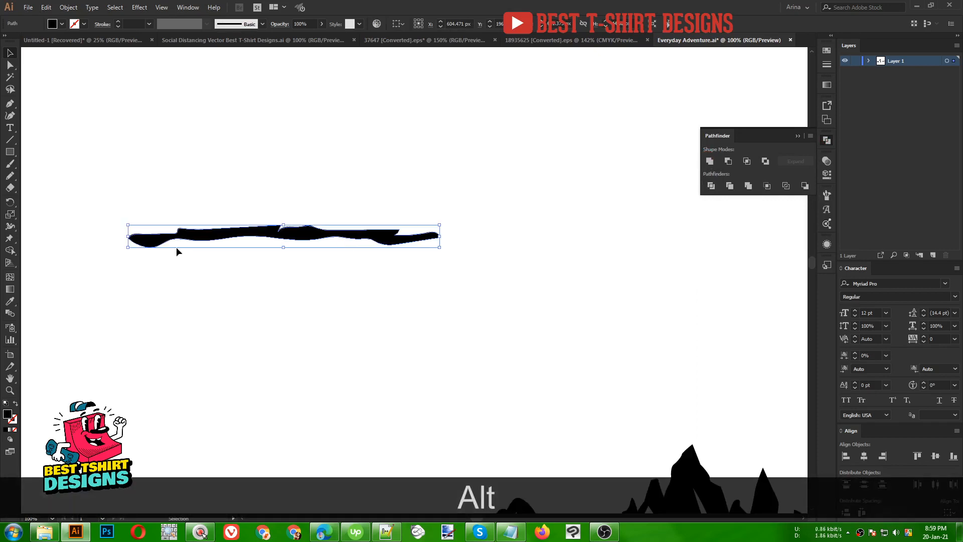
scroll(175, 248, "down", 1)
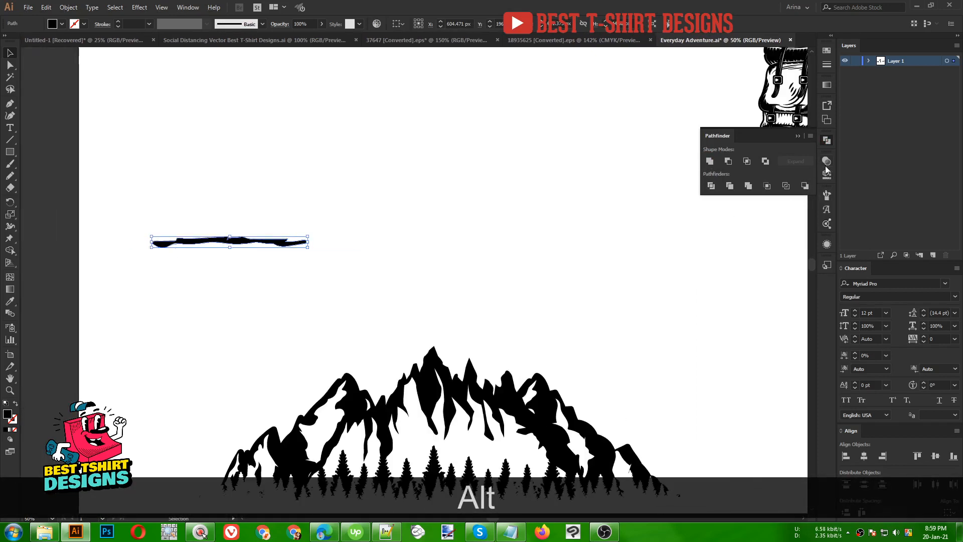
- Create a new Art Brush from the united hand-drawn shape with the default options, then deselect the shape
left_click(831, 196)
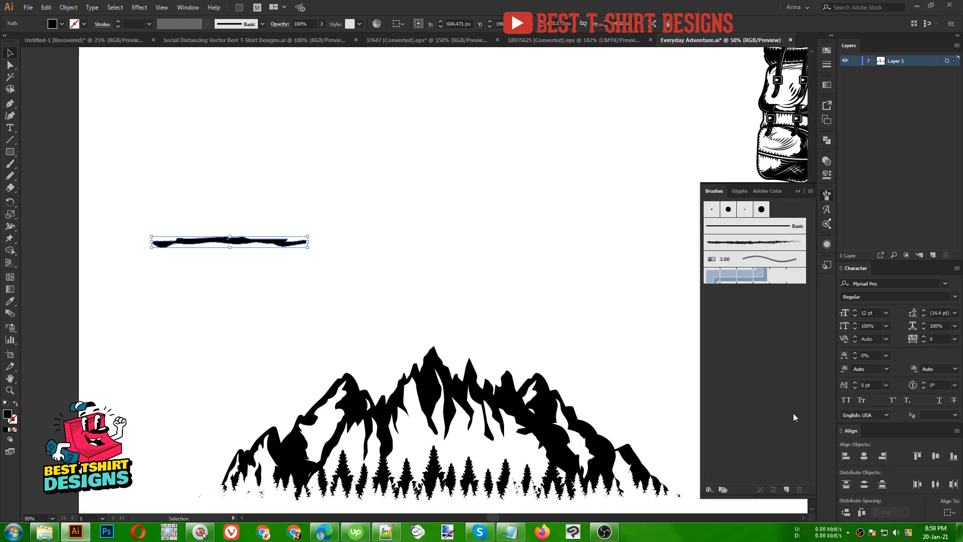
left_click(786, 489)
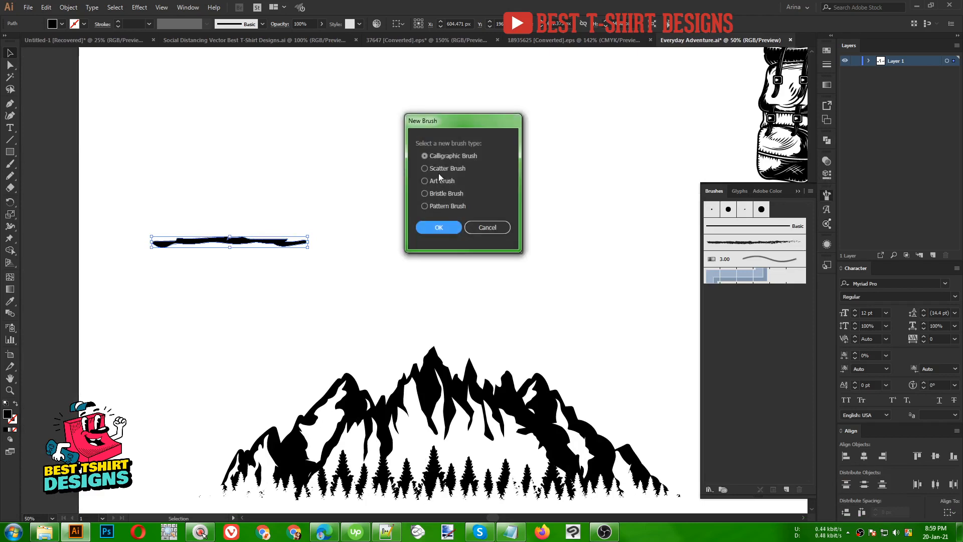
left_click(439, 182)
left_click(441, 228)
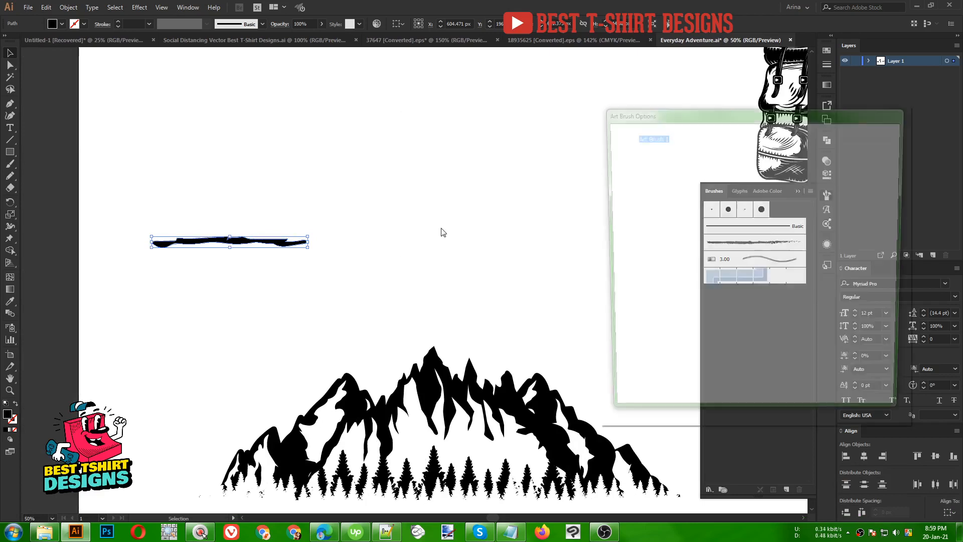
left_click(829, 400)
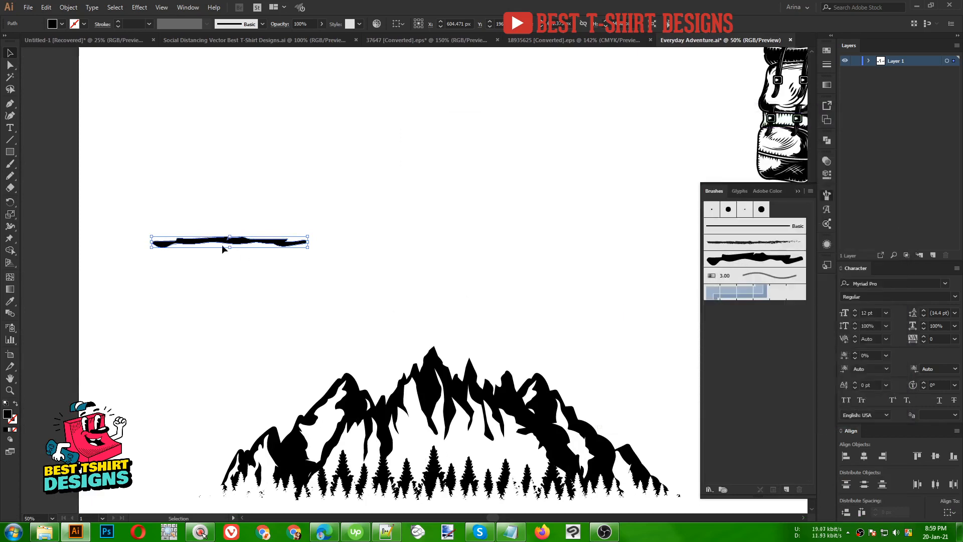
scroll(183, 207, "down", 3)
scroll(213, 241, "down", 1, "alt")
left_click(315, 224)
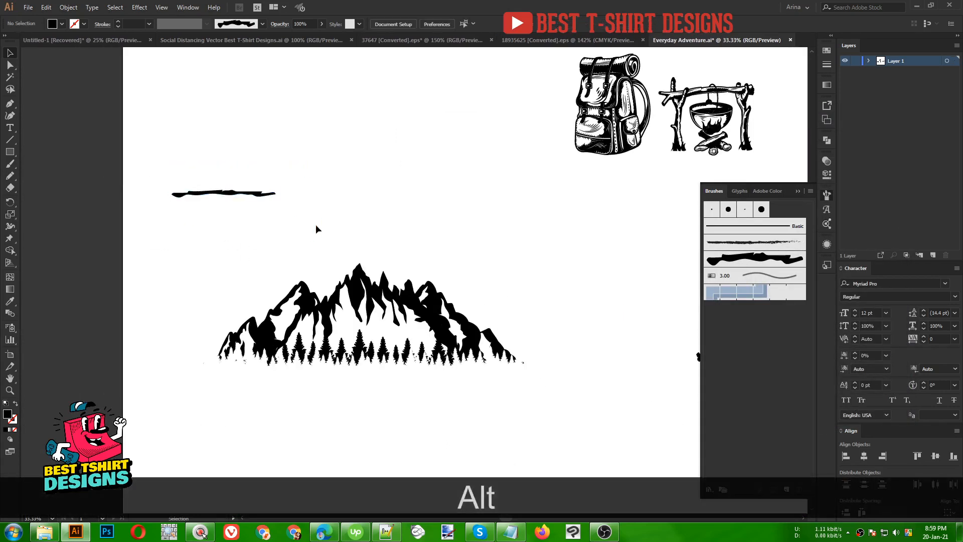
- Paint two winding riverbanks below the mountains with the new art brush, each bank as two curved strokes separated by a small gap
scroll(422, 347, "down", 2)
scroll(416, 344, "down", 1)
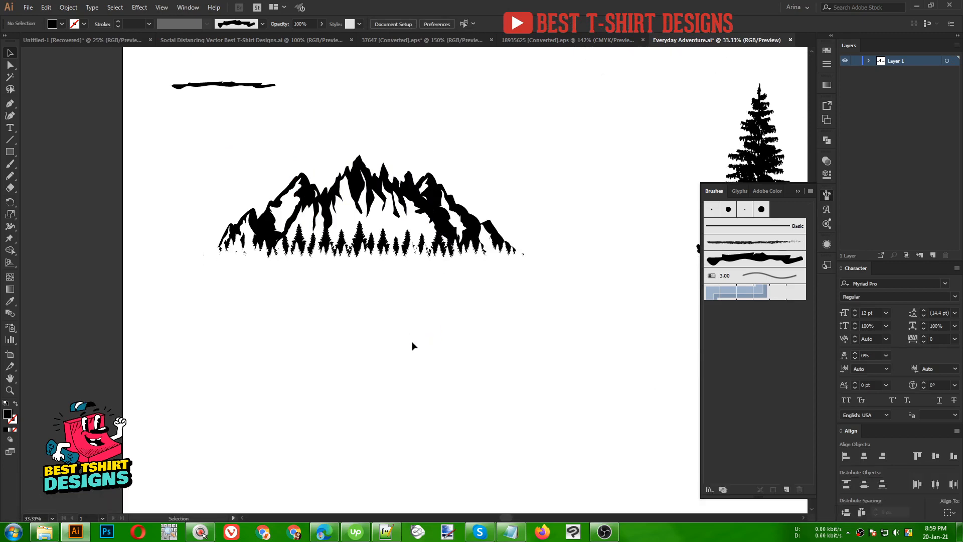
key("b")
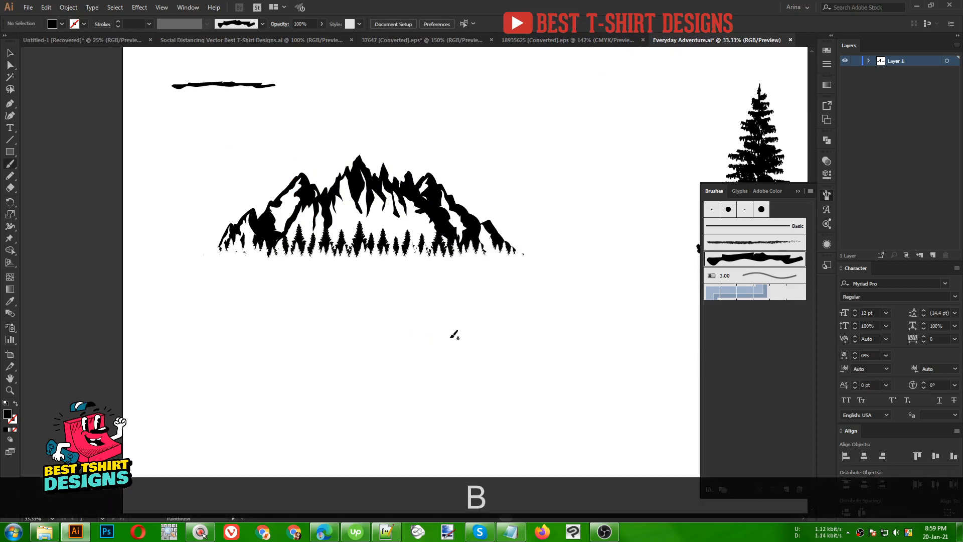
left_click(737, 266)
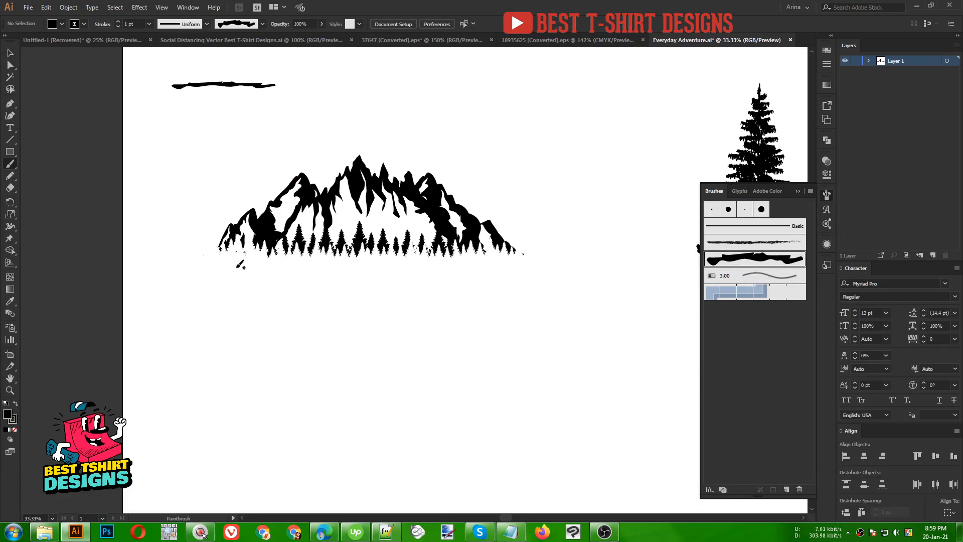
mouse_move(244, 266)
left_mouse_down()
mouse_move(338, 271)
mouse_move(348, 327)
left_mouse_up()
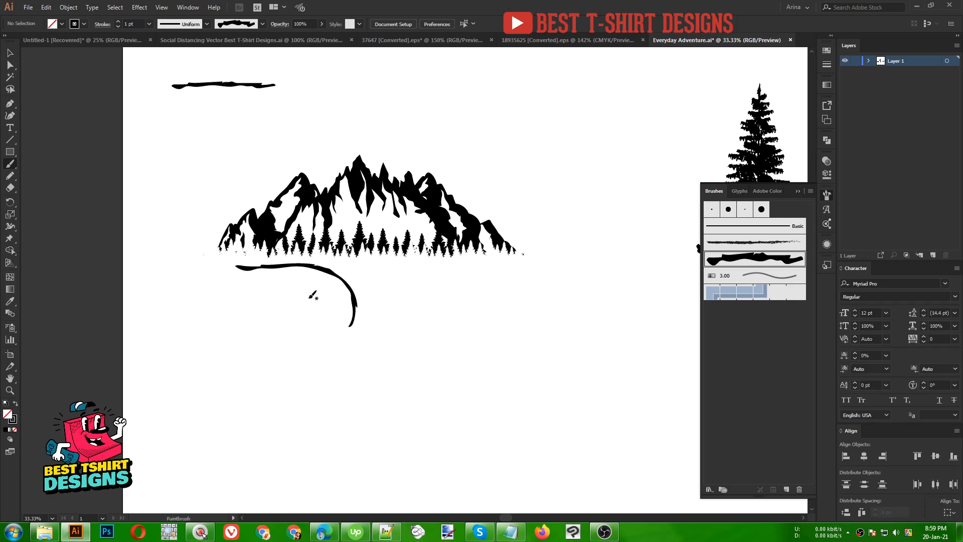
scroll(314, 294, "down", 2)
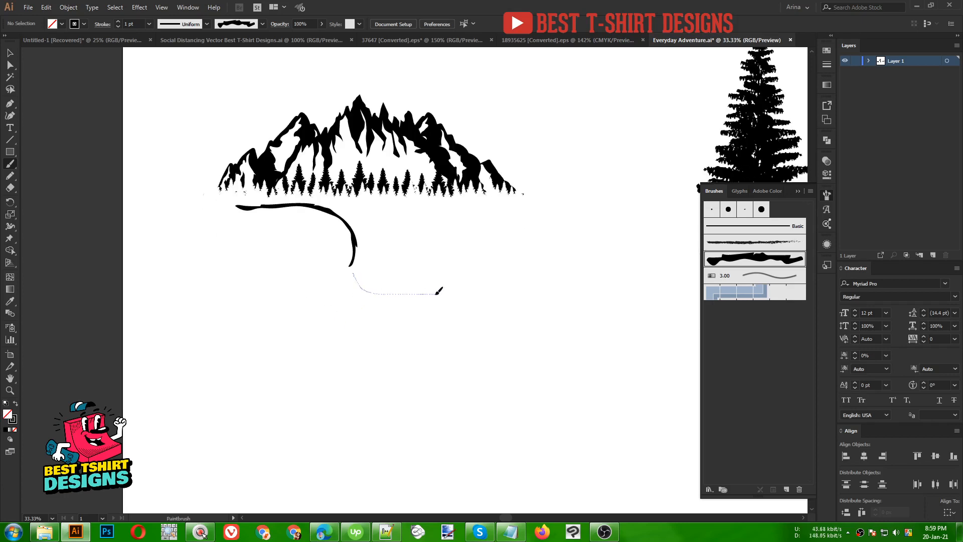
left_click_drag(439, 291, 516, 394)
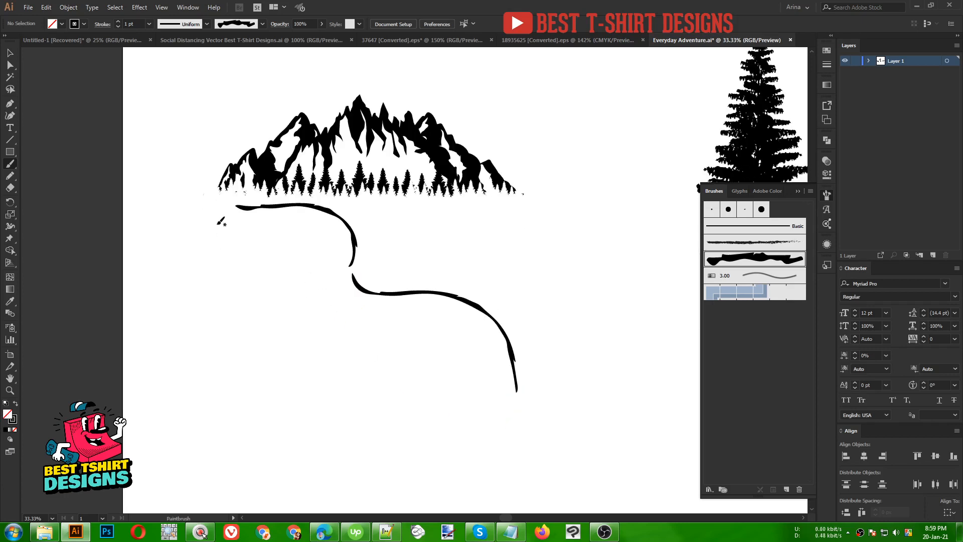
mouse_move(218, 224)
left_mouse_down()
mouse_move(241, 242)
mouse_move(338, 275)
mouse_move(249, 231)
mouse_move(305, 258)
mouse_move(307, 334)
mouse_move(450, 413)
mouse_move(462, 496)
left_mouse_up()
key("ctrl+z")
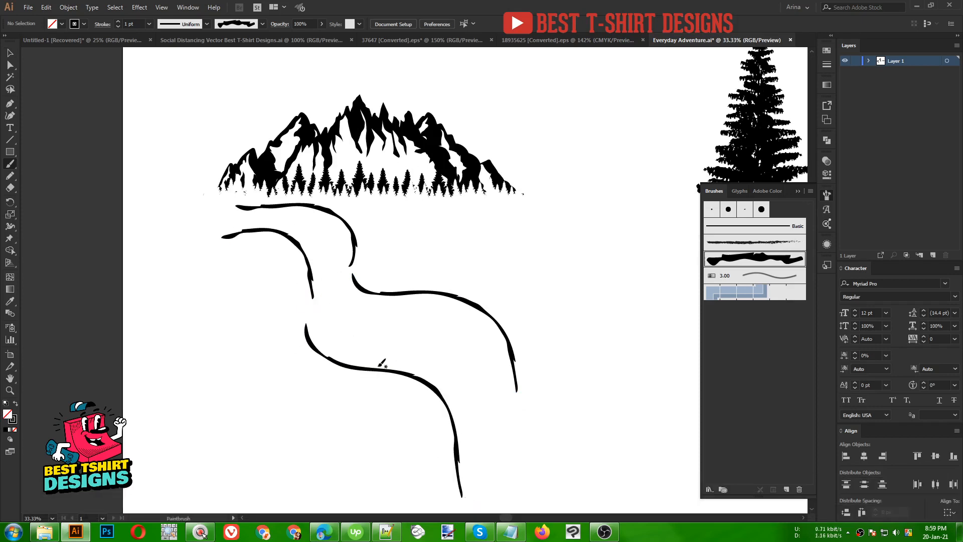
key("v")
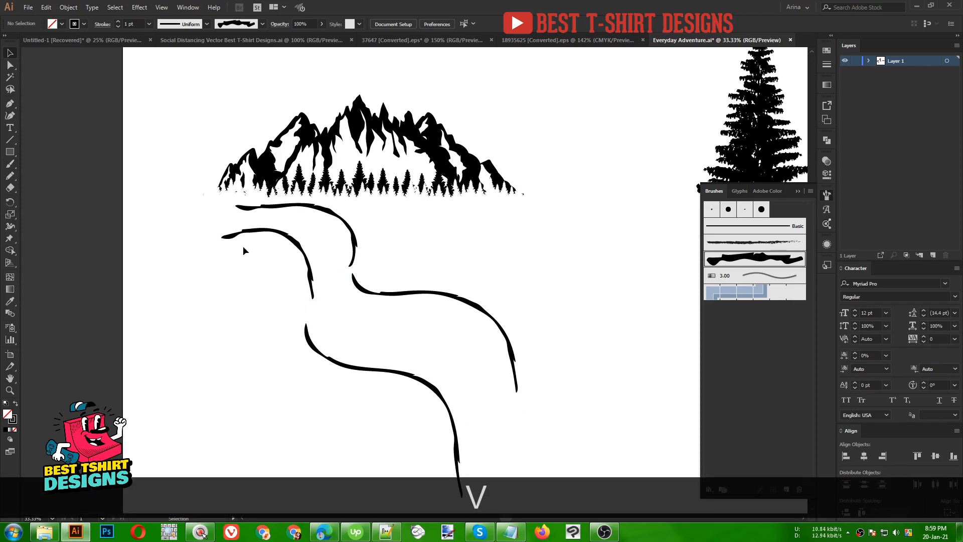
- Paint three short curved current lines between the riverbanks, following the bends of the river
key("b")
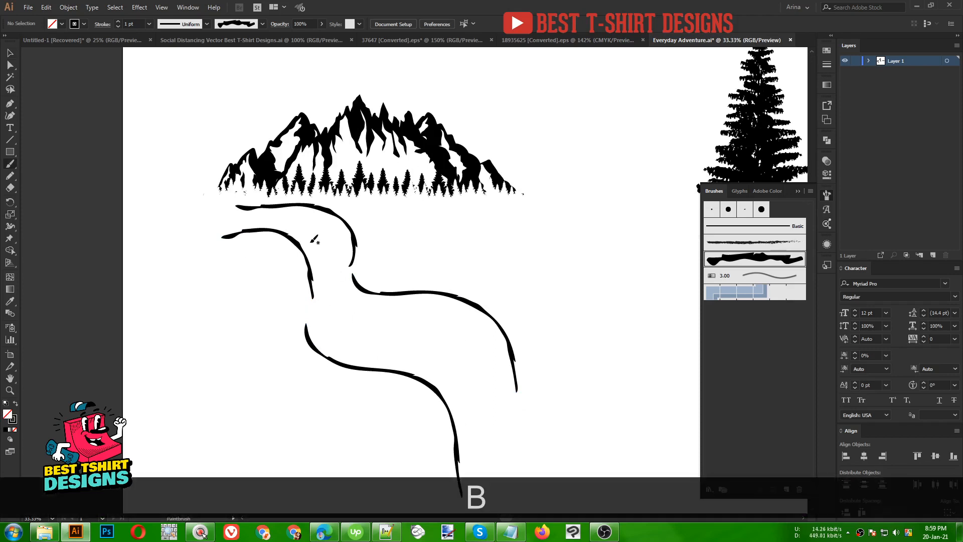
left_click_drag(294, 217, 334, 266)
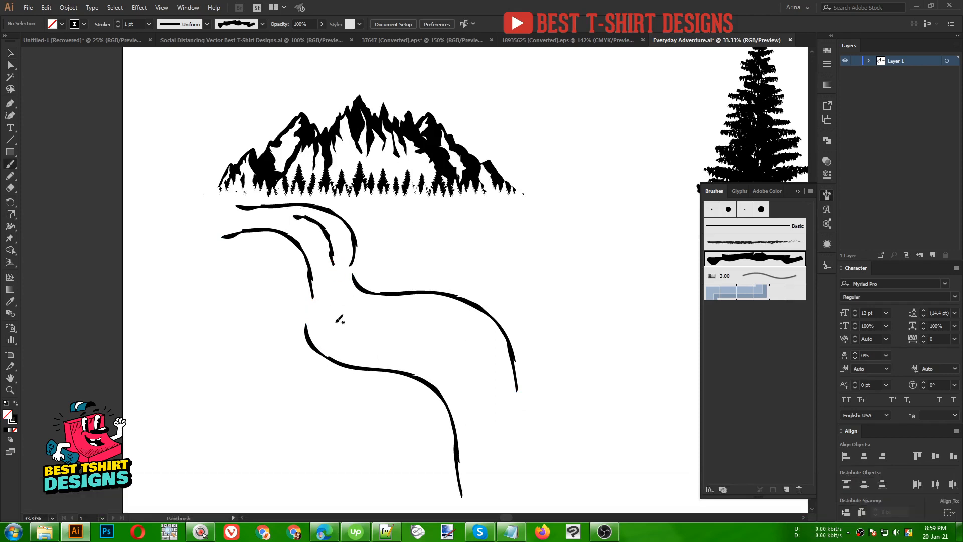
mouse_move(393, 344)
left_mouse_down()
mouse_move(452, 330)
mouse_move(496, 401)
left_mouse_up()
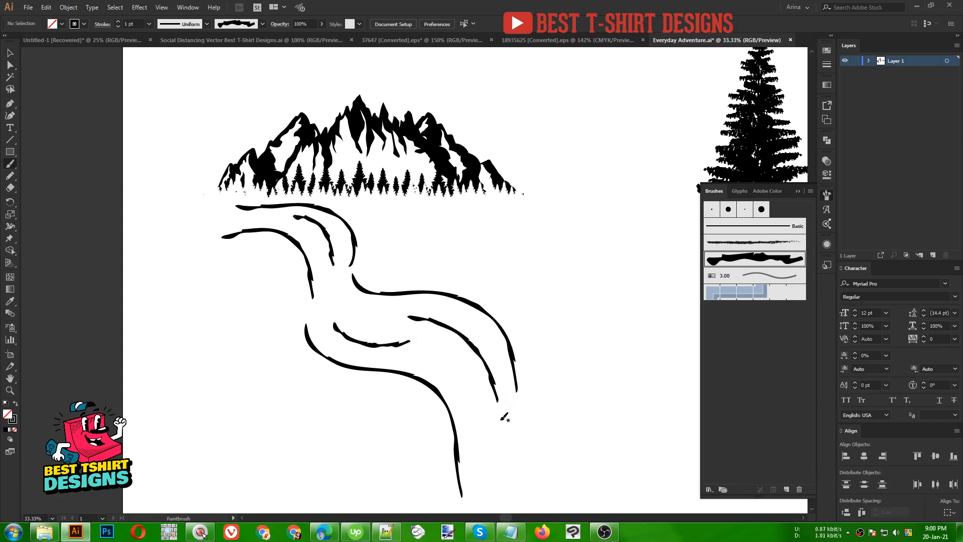
- Select all the river strokes and shrink them proportionally to about 84% of their drawn size
key("v")
key("alt")
scroll(290, 375, "down", 1)
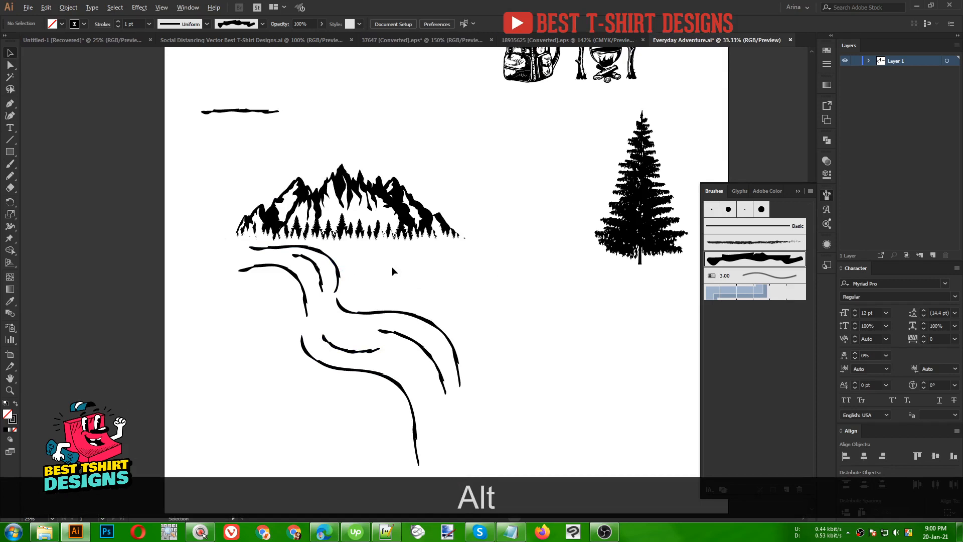
scroll(393, 266, "up", 1)
left_click_drag(210, 273, 490, 444)
scroll(496, 417, "down", 2)
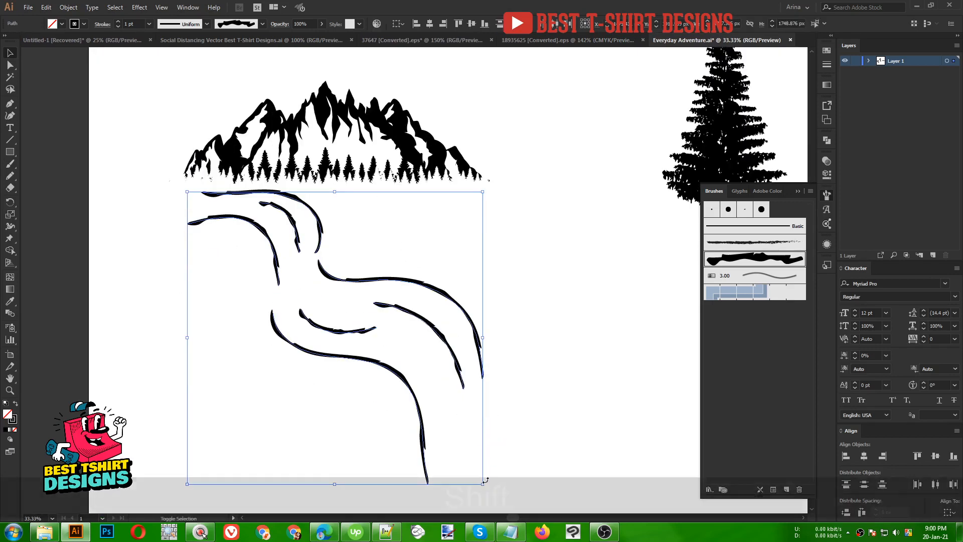
left_click_drag(483, 484, 453, 442)
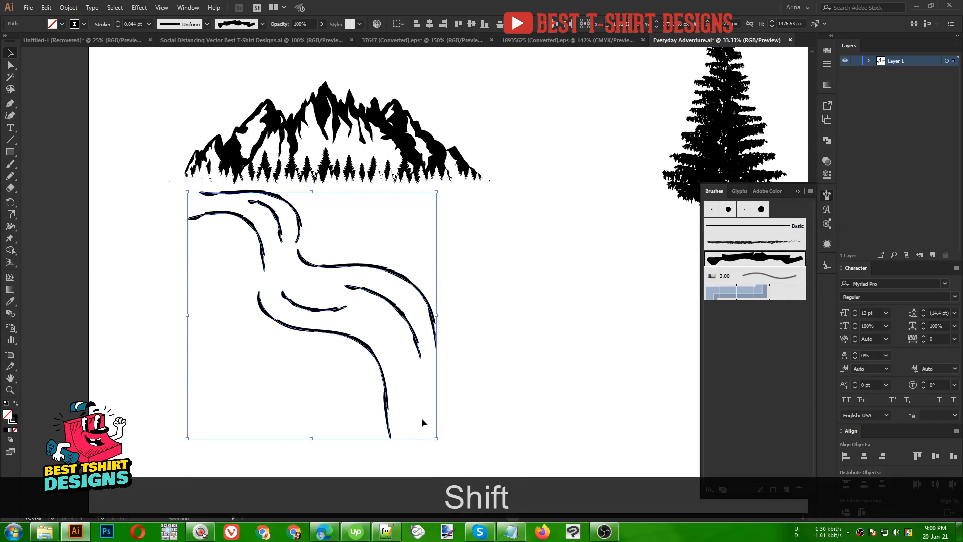
- Nudge the river strokes up against the base of the tree line and slightly to the left, then deselect them
key("Up")
key("Up")
key("Up")
key("Up")
key("Up")
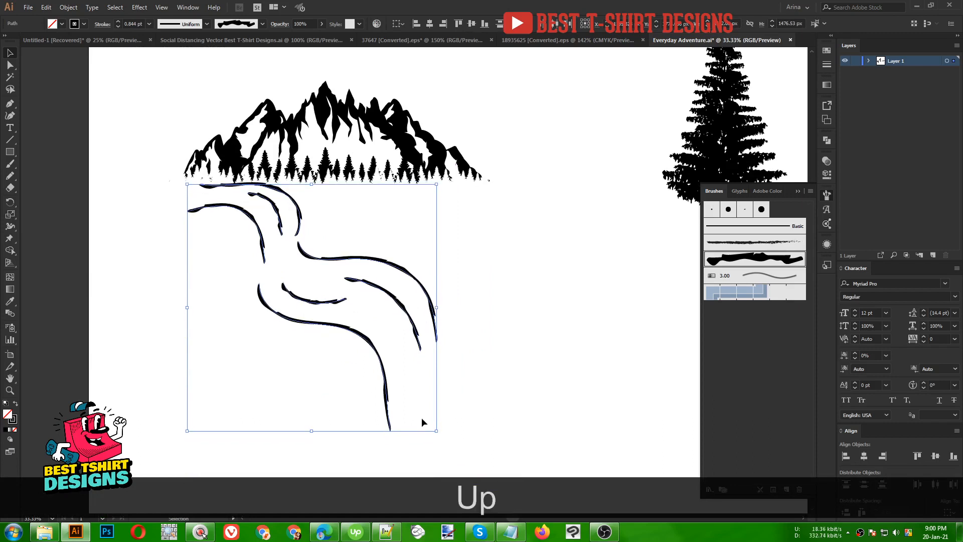
key("Left")
key("Left")
key("Left")
key("Left")
key("Left")
key("Up")
key("Up")
key("Up")
key("Up")
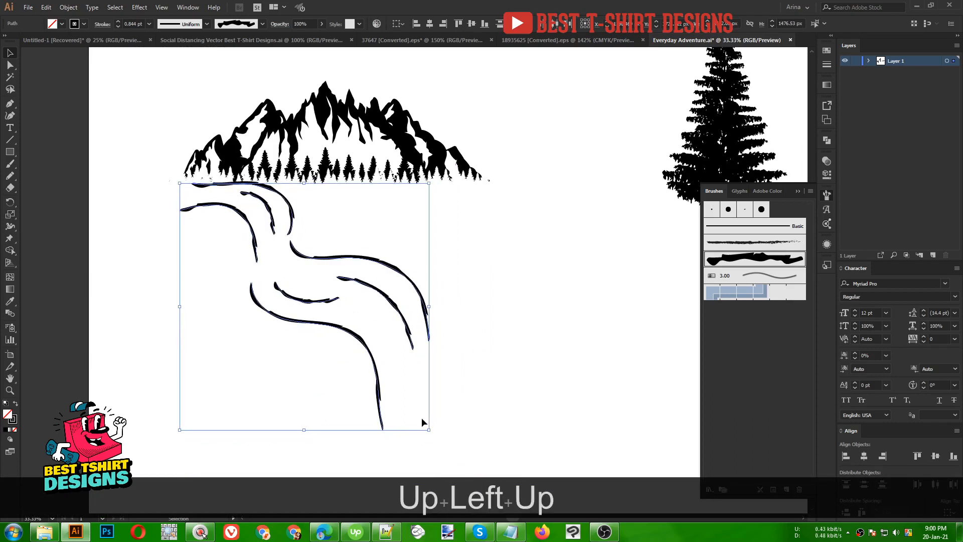
left_click(402, 371)
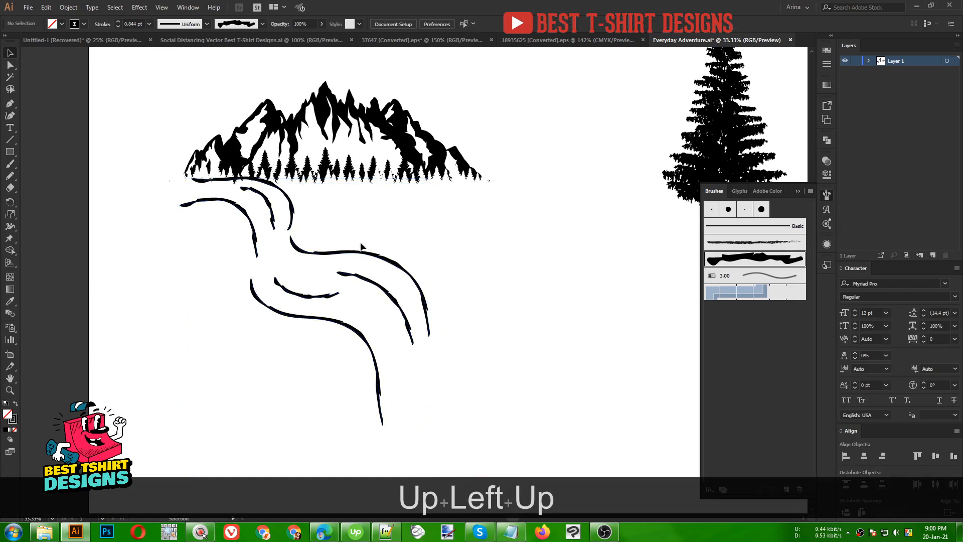
- Nudge the river strokes back down to leave a small gap under the tree line, and group them
mouse_move(327, 212)
left_mouse_down()
mouse_move(243, 248)
mouse_move(202, 289)
mouse_move(183, 339)
left_mouse_up()
key("Down")
key("Down")
key("Down")
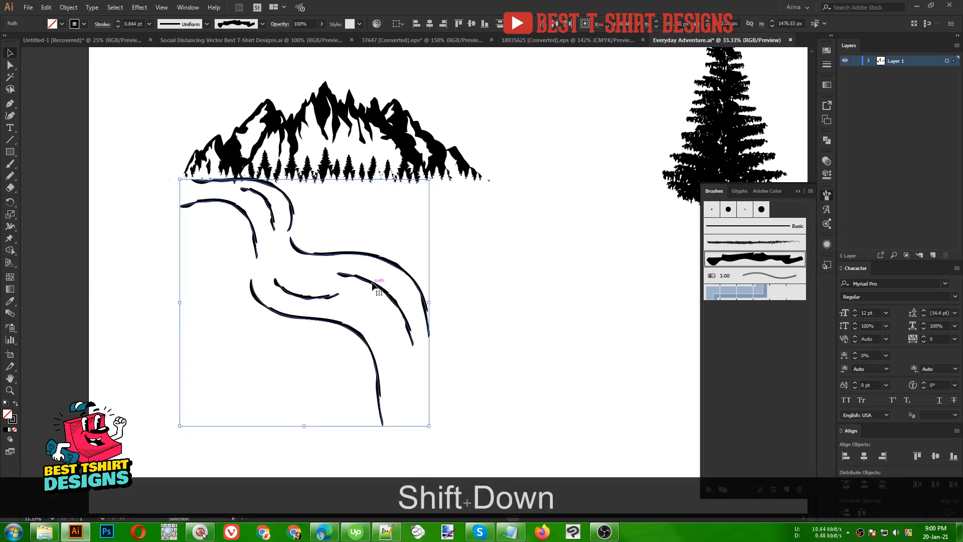
key("Down")
key("Down")
key("Down")
key("Down")
key("Down")
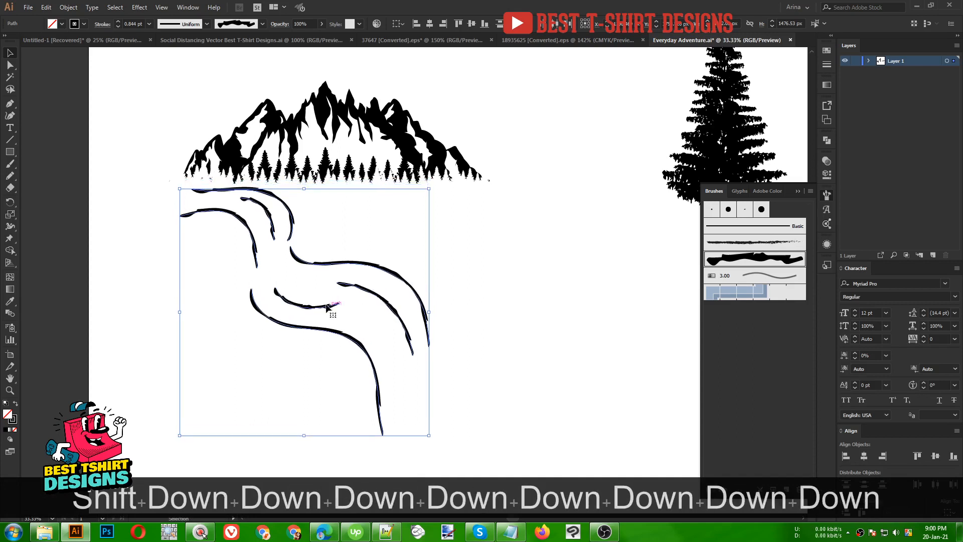
key("ctrl+g")
left_click(386, 238)
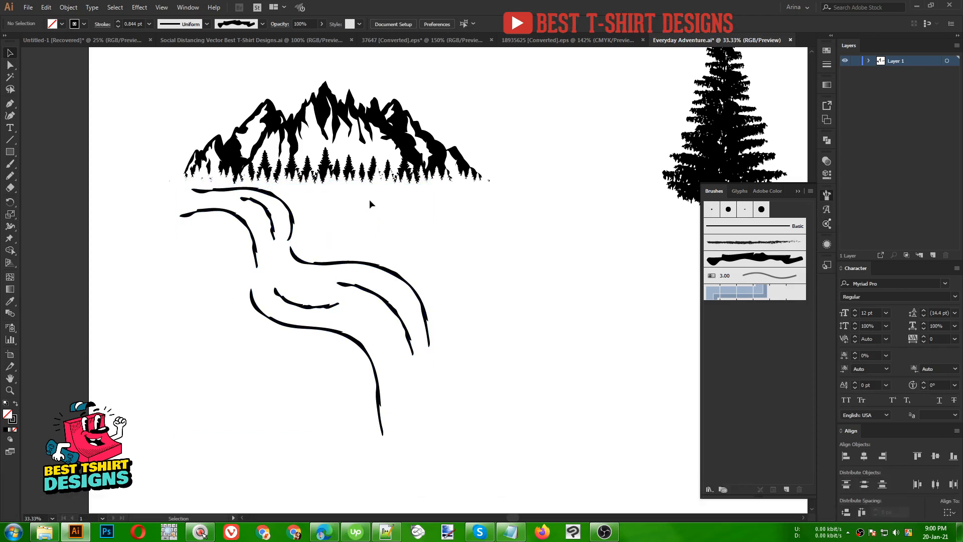
- Place the tent beside the river, directly beneath the right end of the mountain and tree scene
scroll(369, 204, "up", 2)
scroll(387, 301, "up", 2)
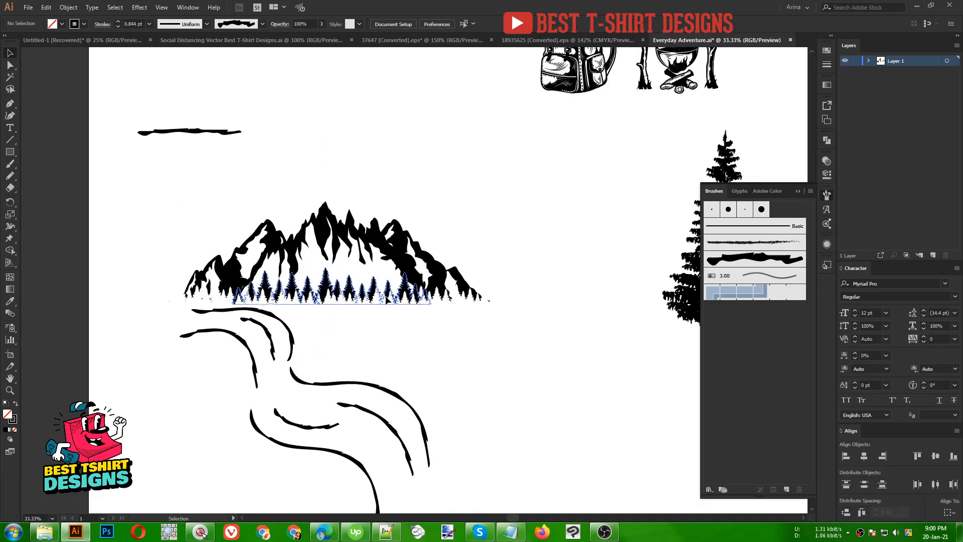
scroll(386, 299, "up", 2)
scroll(652, 171, "up", 1)
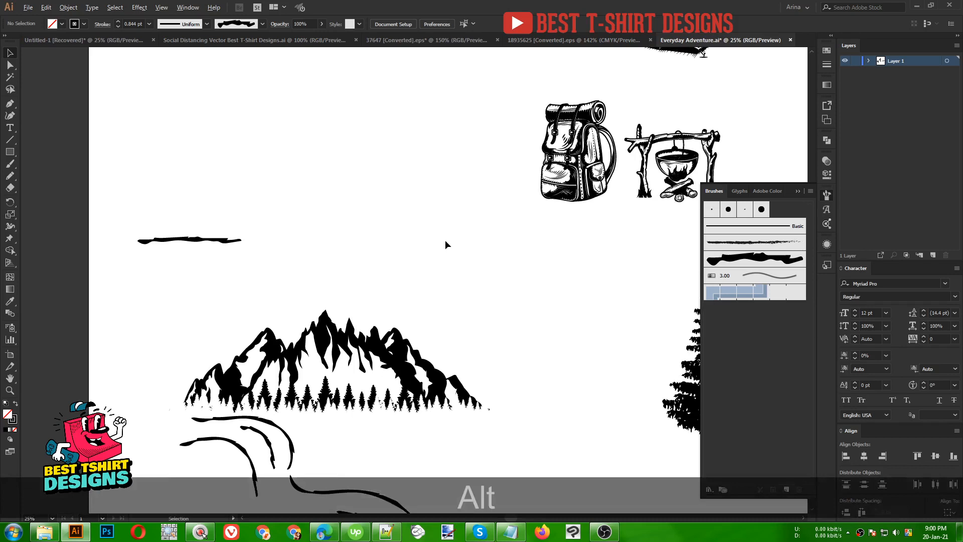
scroll(445, 243, "down", 1)
left_click_drag(617, 75, 547, 237)
left_click_drag(509, 323, 484, 402)
left_click(80, 191)
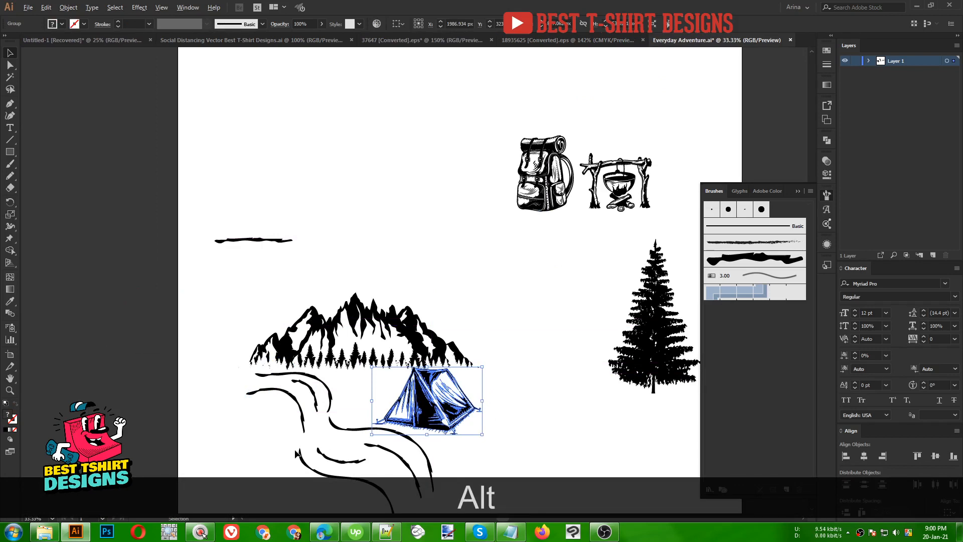
scroll(566, 357, "up", 1)
left_click_drag(450, 307, 457, 320)
left_click(598, 320)
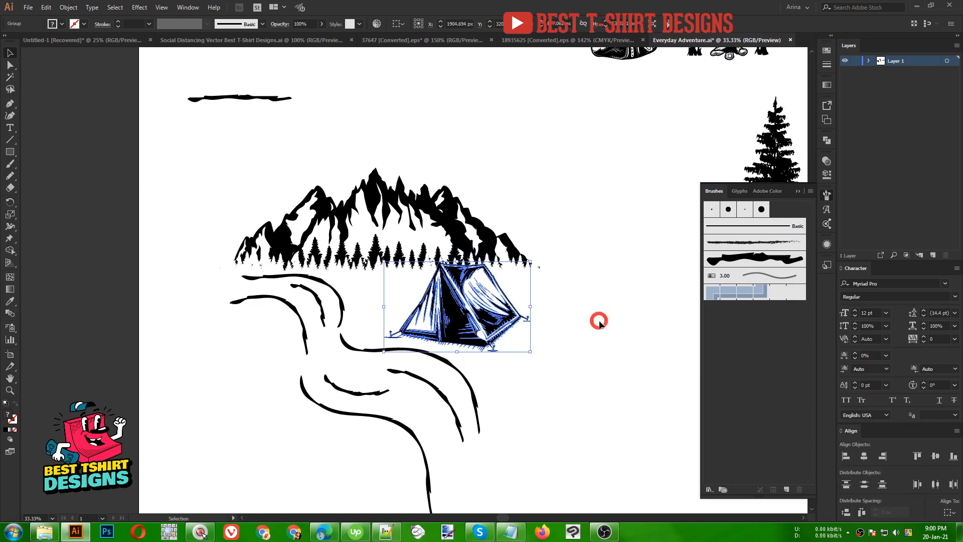
- Move the campfire with its hanging pot between the river and the tent, shrinking it proportionally to about 70% of its size
scroll(601, 326, "up", 3)
left_click_drag(702, 136, 358, 411)
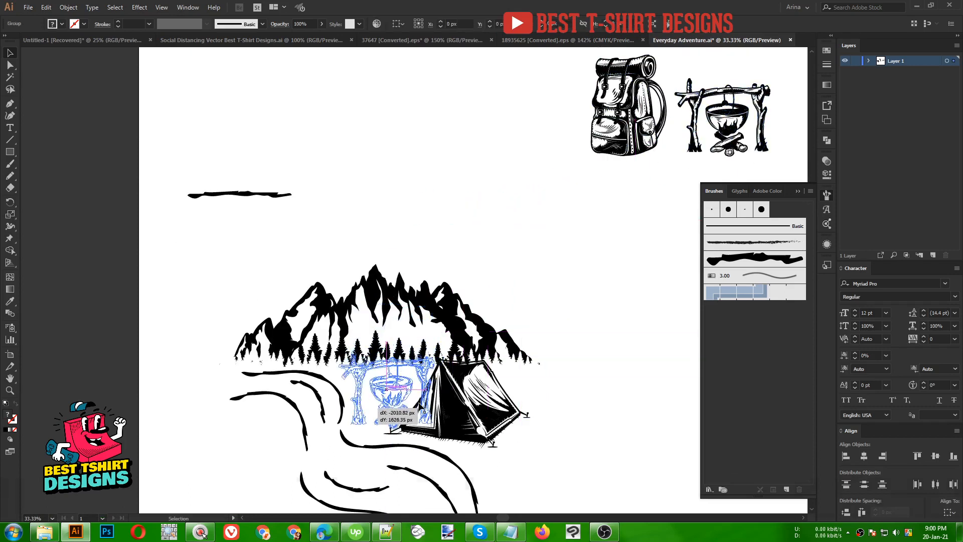
scroll(418, 403, "up", 1)
left_click_drag(447, 319, 397, 360)
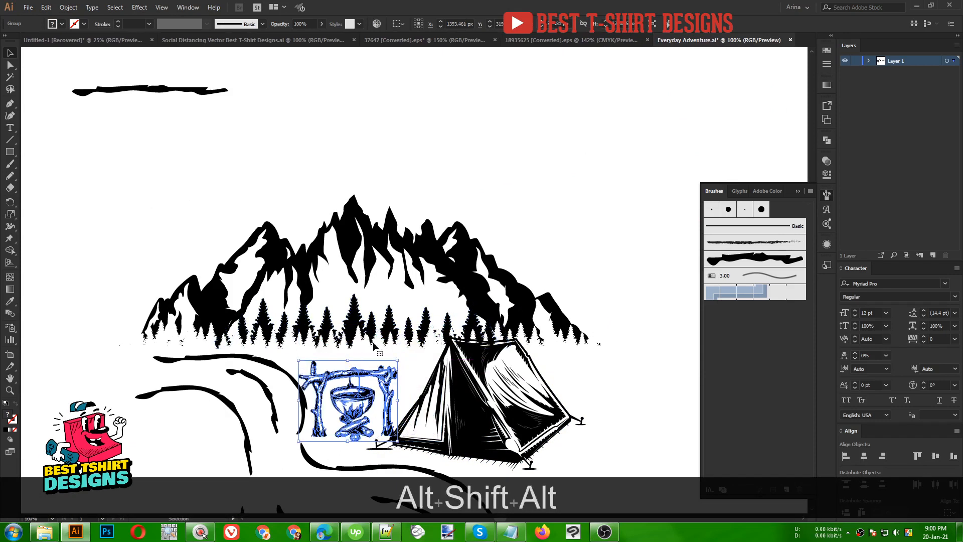
scroll(375, 329, "up", 2)
left_click_drag(362, 315, 370, 340)
left_click(385, 308)
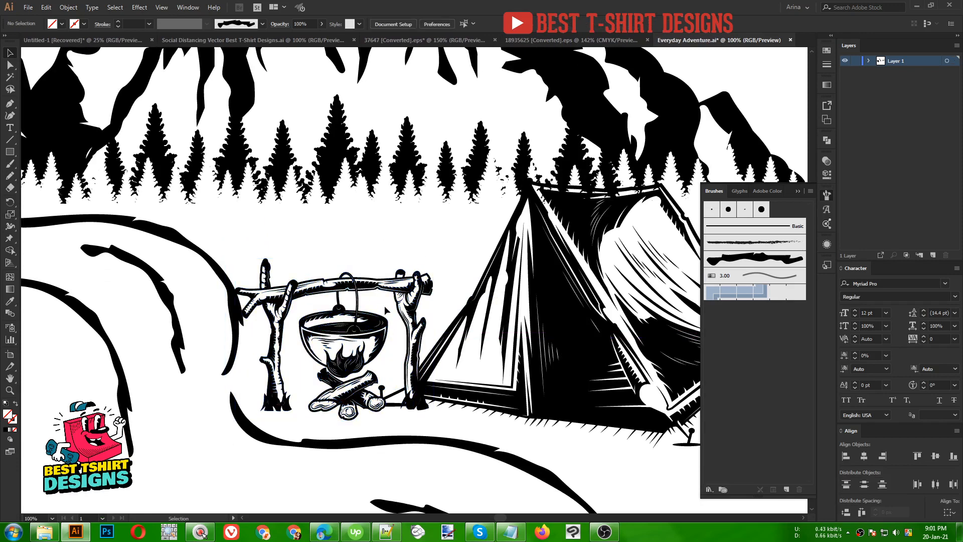
scroll(384, 306, "down", 3)
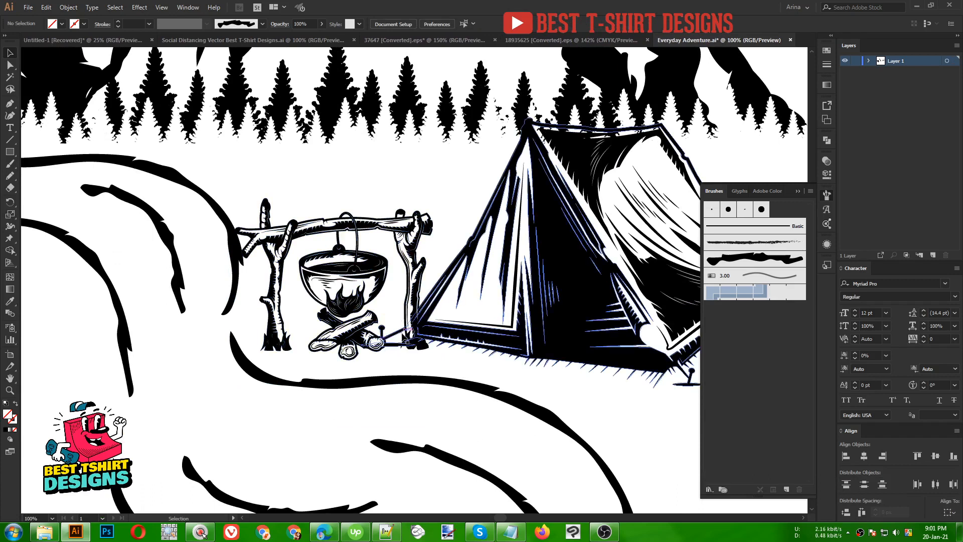
scroll(360, 322, "down", 2, "alt")
scroll(359, 320, "down", 1, "alt")
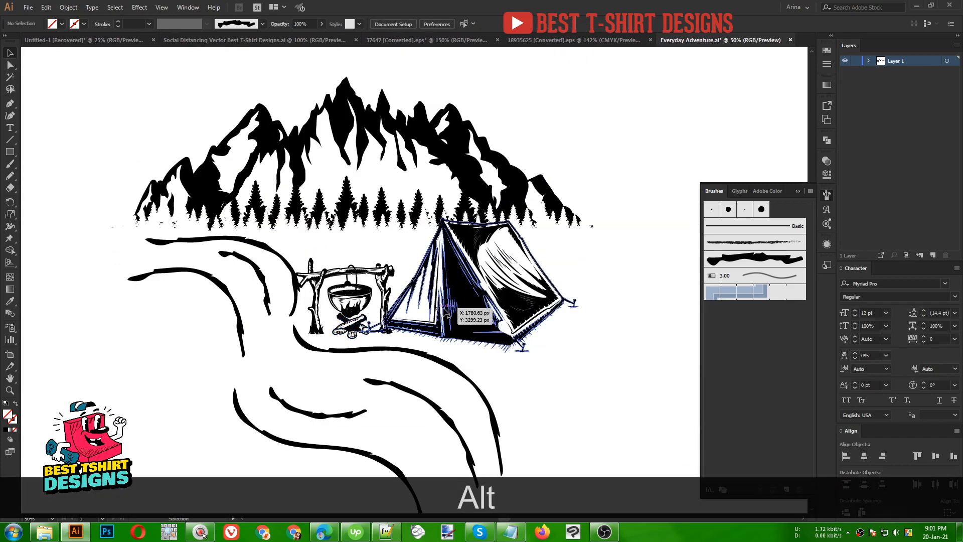
scroll(548, 258, "down", 1, "alt")
scroll(535, 272, "up", 3)
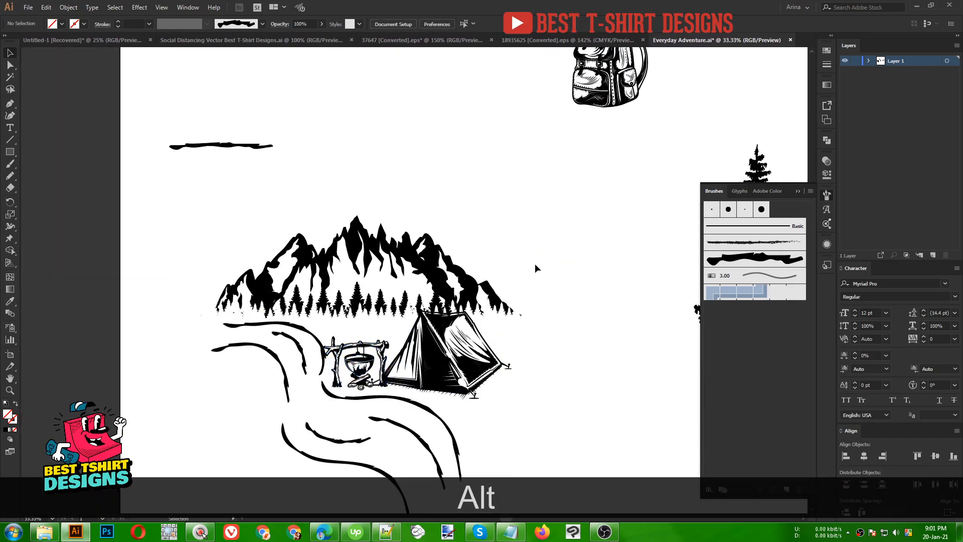
- Place the backpack against the tent's front right corner, shrunk proportionally to about 40%, and mirror it across the vertical axis
left_click_drag(605, 107, 608, 314)
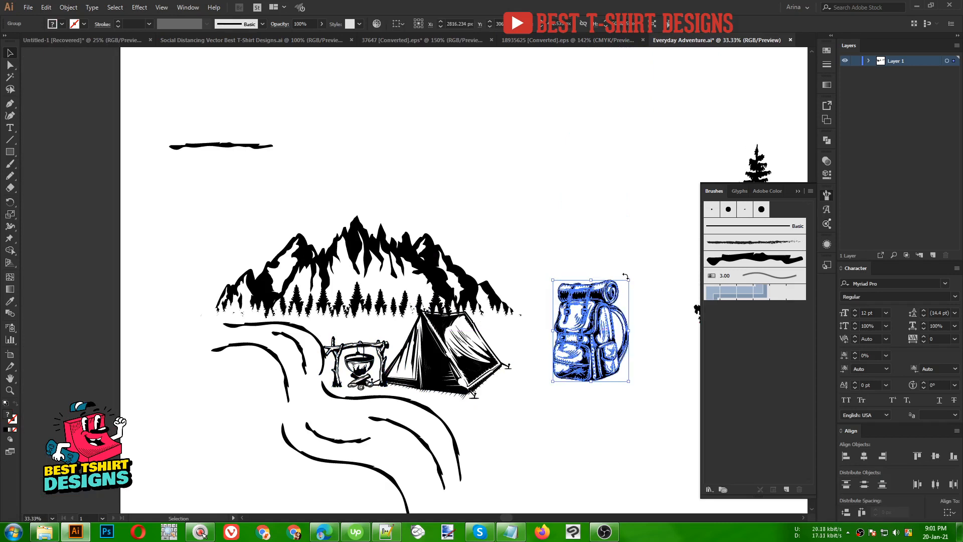
left_click_drag(628, 280, 466, 384, "shift")
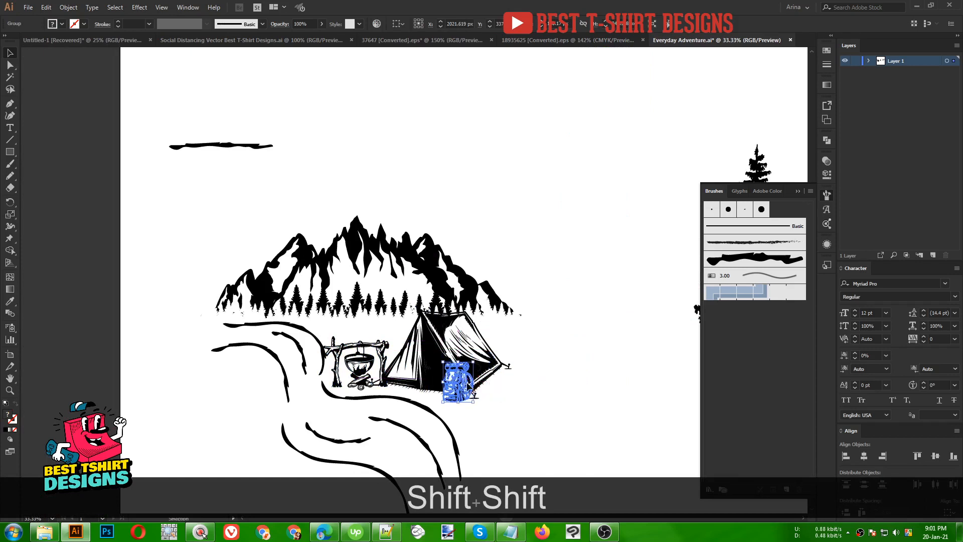
right_click(467, 385)
mouse_move(517, 321)
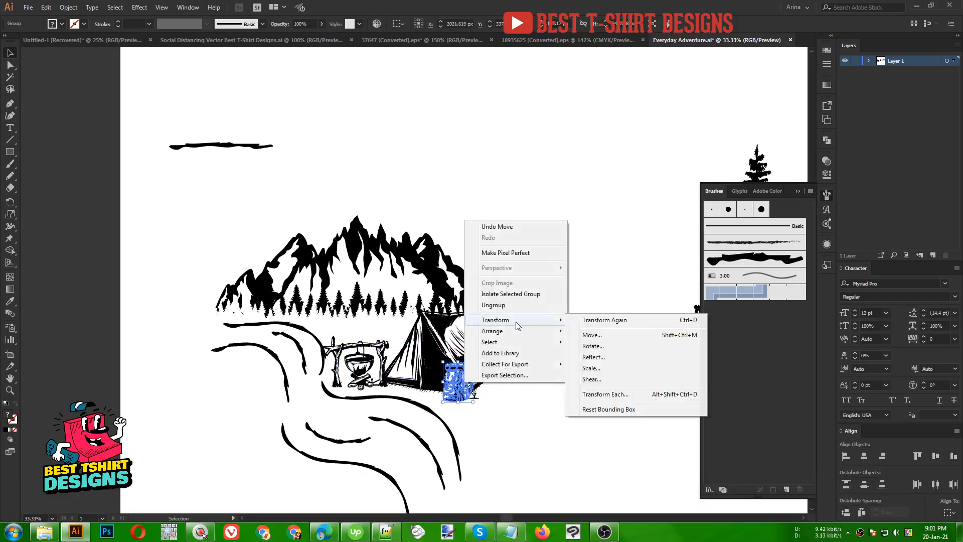
left_click(597, 357)
left_click(549, 241)
left_click(544, 393)
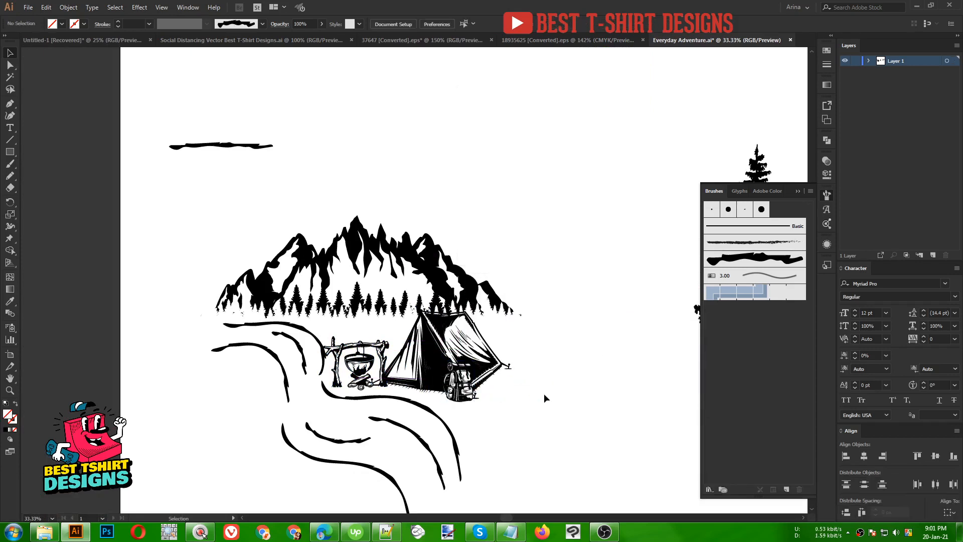
- Enlarge the backpack proportionally by about 13%, keeping it in front of the tent's right corner, and deselect it
scroll(447, 402, "up", 4)
left_click_drag(469, 398, 467, 398)
left_click_drag(568, 377, 563, 370)
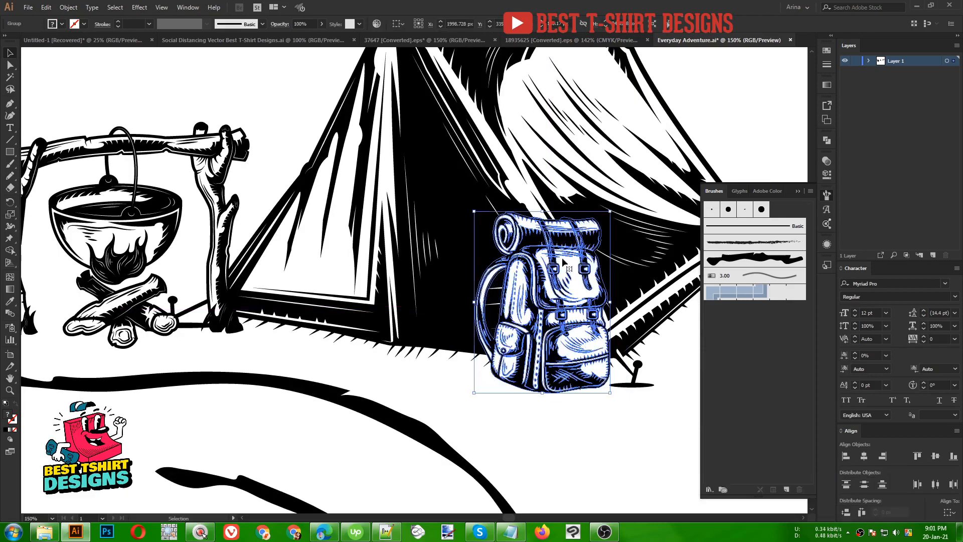
left_click_drag(543, 211, 543, 187)
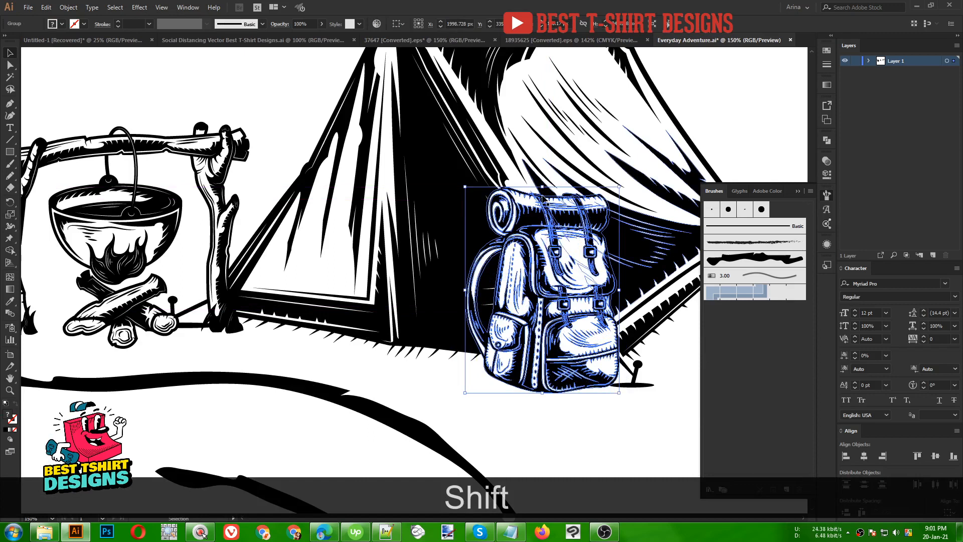
scroll(552, 374, "down", 4)
left_click(516, 365)
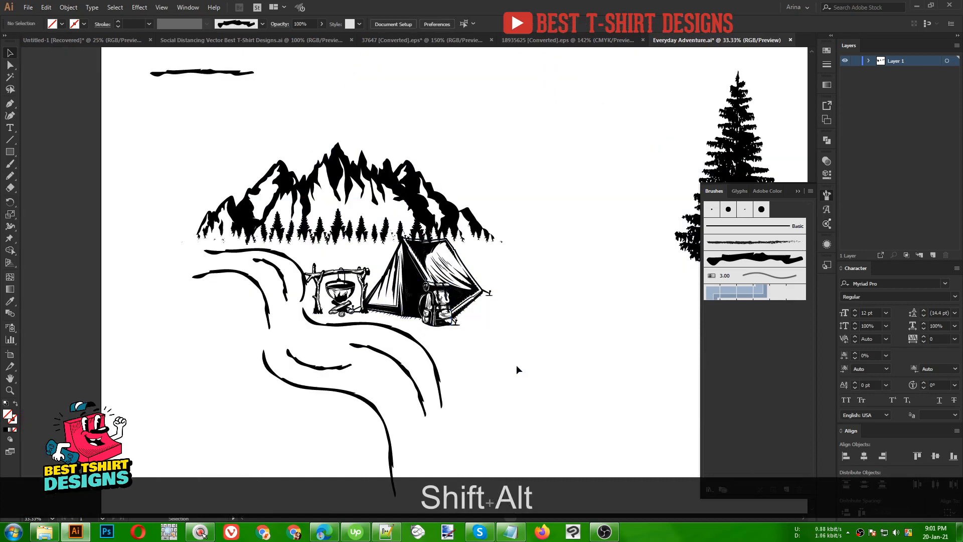
left_click(504, 361)
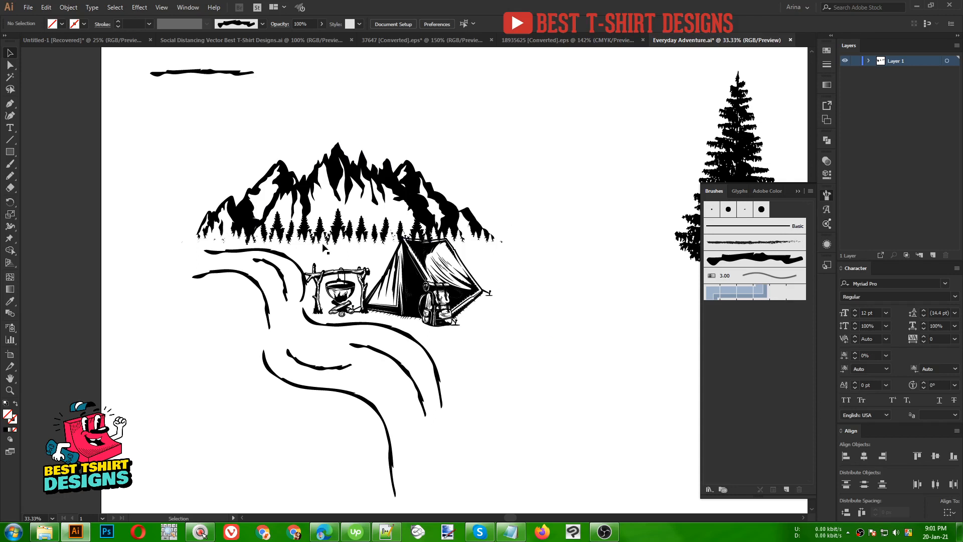
left_click(481, 245)
left_click(540, 266)
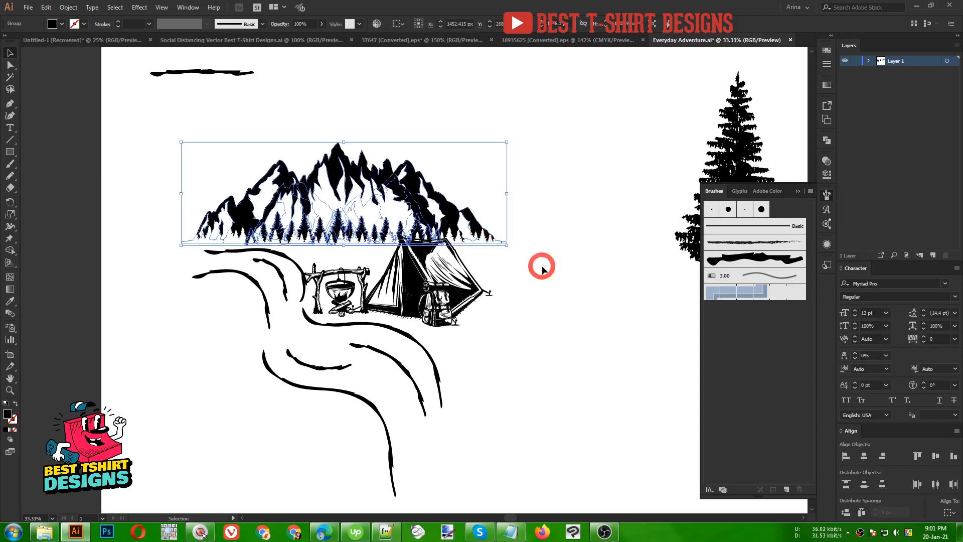
- Shrink the large pine tree proportionally and place it at the left end of the mountain range, over the river's start
scroll(516, 388, "up", 1)
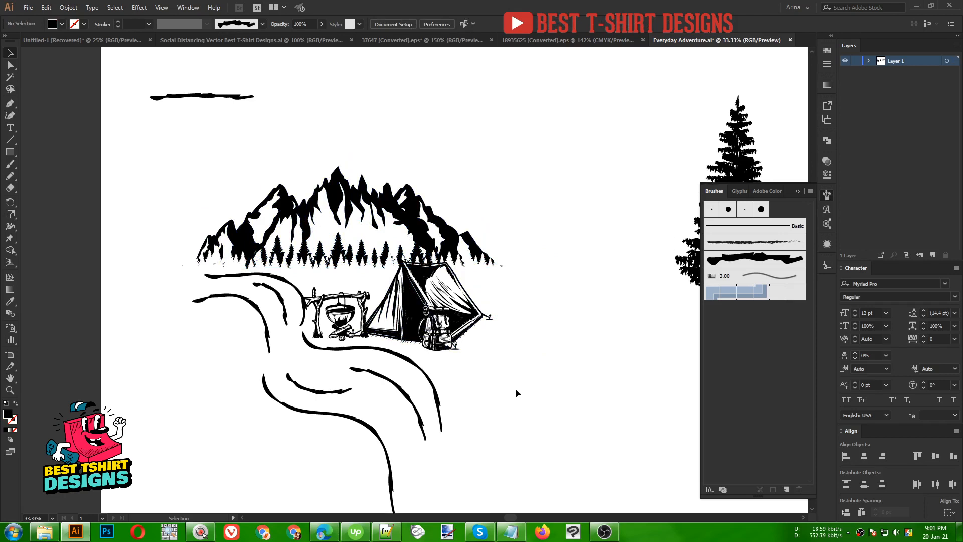
left_click_drag(733, 162, 525, 190)
left_click_drag(527, 124, 555, 253)
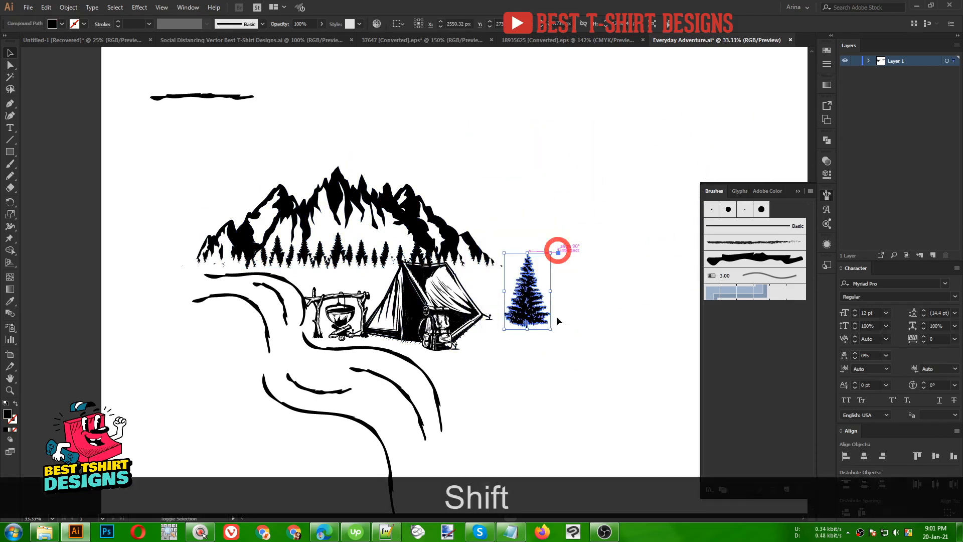
left_click_drag(524, 303, 208, 295)
left_click(224, 373)
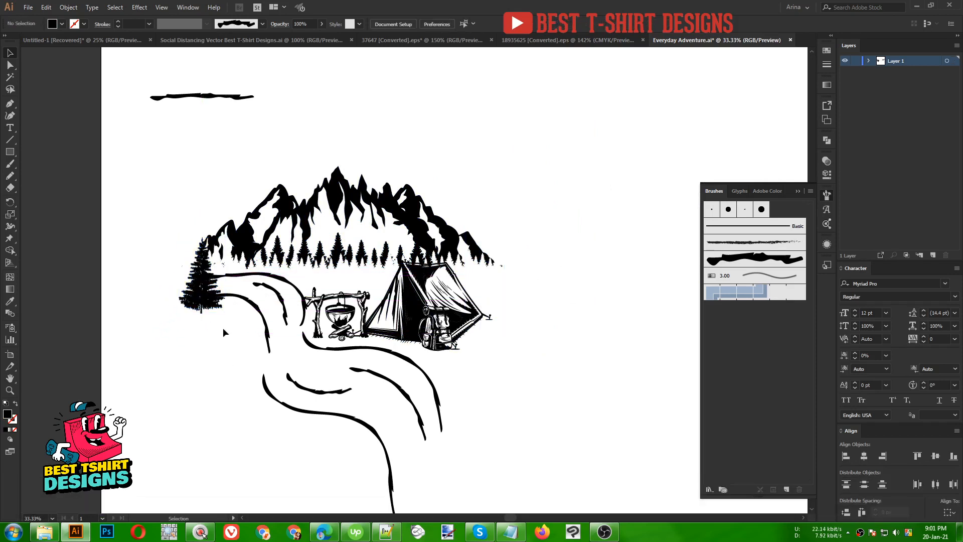
- Enlarge the left pine slightly and place a copy of it at the right end of the mountains, behind the tent
left_click(205, 282)
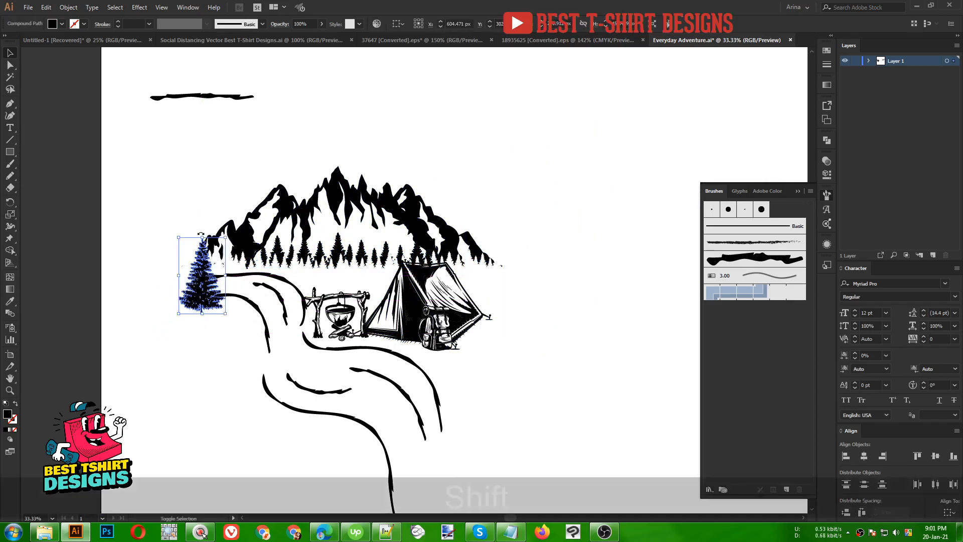
left_click_drag(202, 237, 203, 229)
left_click_drag(202, 314, 495, 286)
left_click(217, 354)
left_click(559, 251)
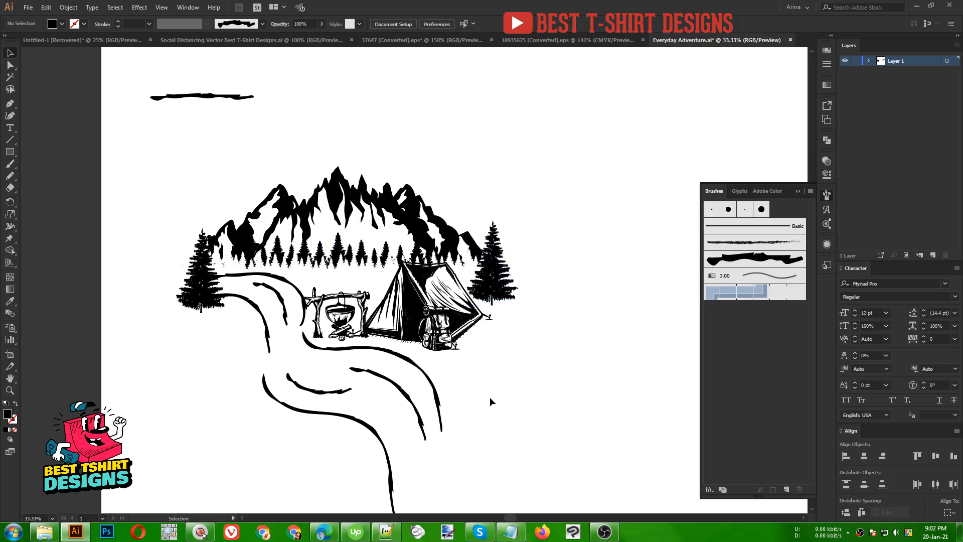
- Draw a long, very thin horizontal black ellipse in the blank area left of the river
key("alt")
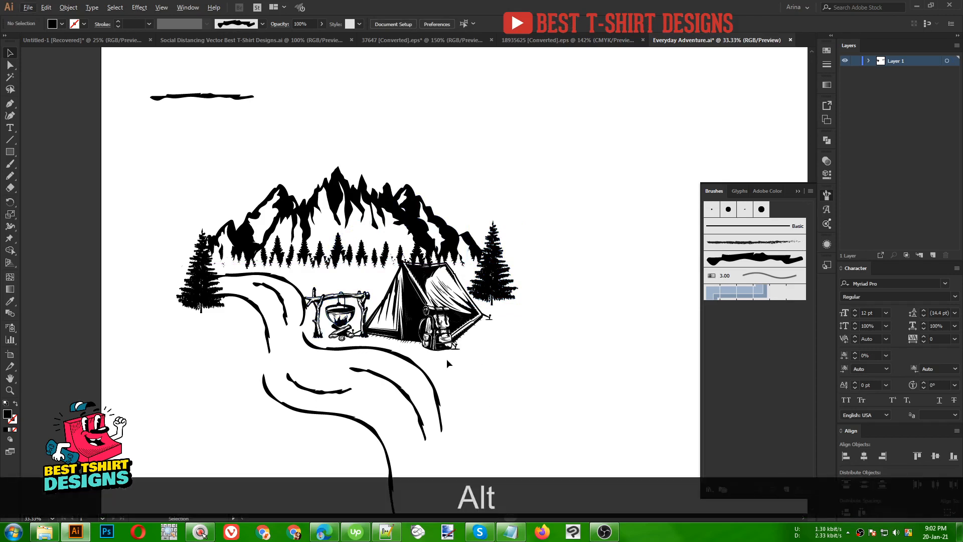
scroll(497, 367, "down", 1)
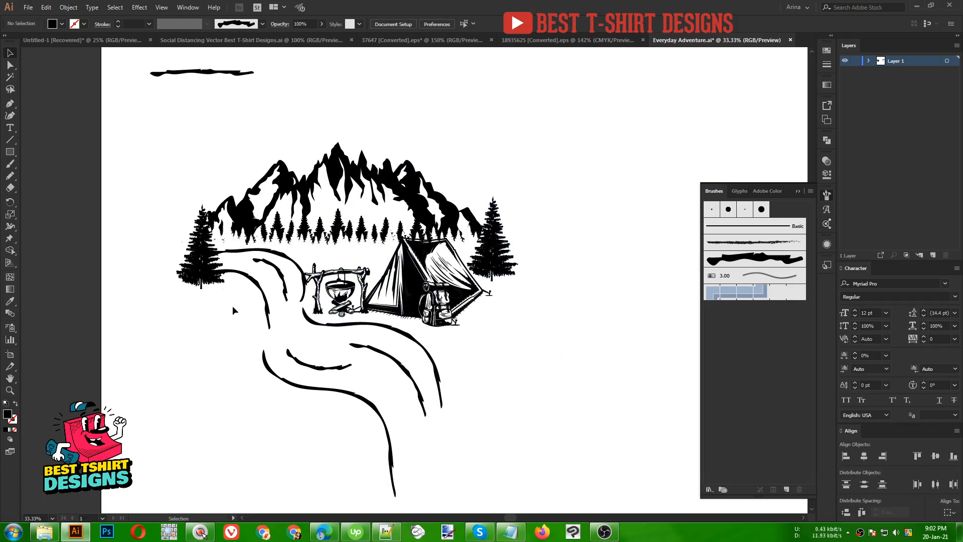
left_click_drag(11, 152, 55, 176)
scroll(168, 375, "up", 2)
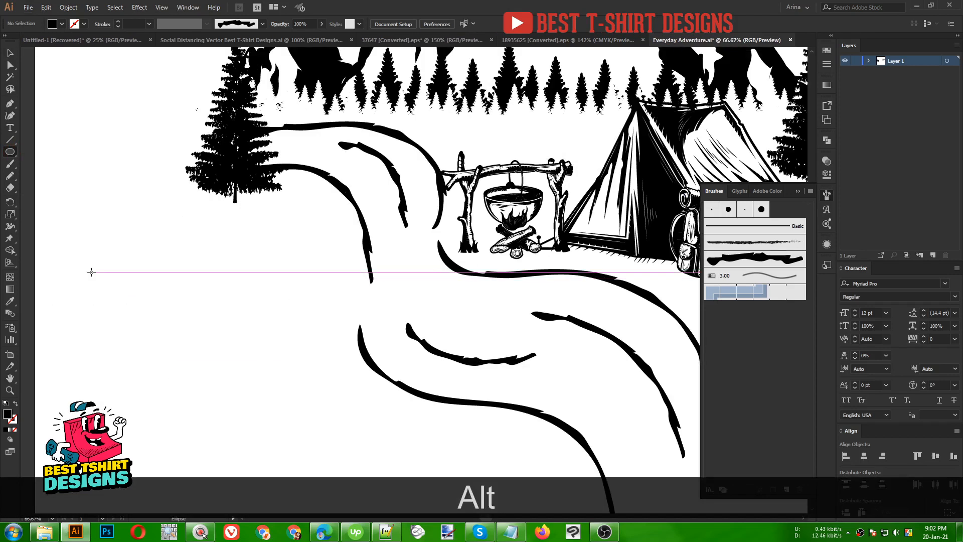
left_click_drag(92, 272, 223, 276)
- Shift the thin ellipse's left anchor point to the right so that end becomes blunt while the other stays tapered
key("v")
key("a")
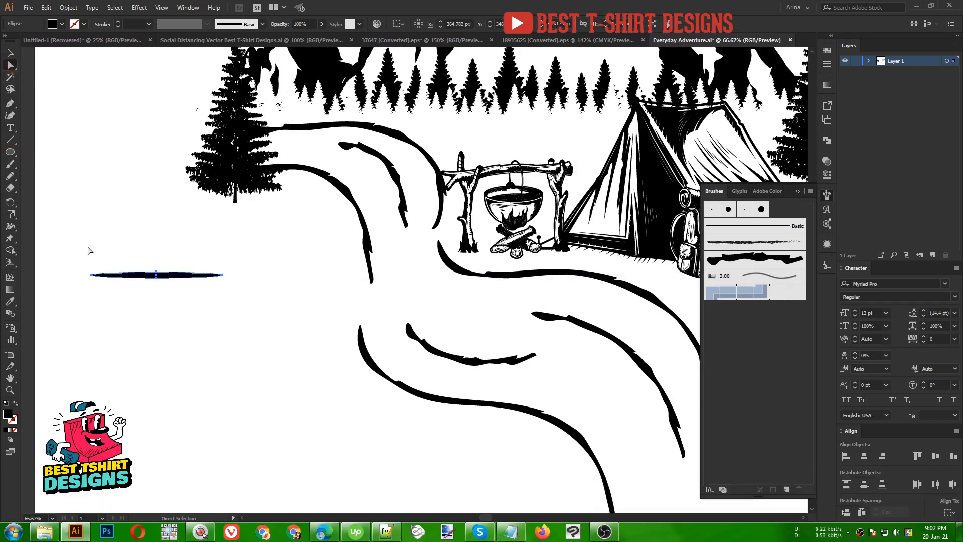
key("a")
left_click_drag(69, 248, 142, 370)
key("Right")
key("Right")
key("Right")
key("Right")
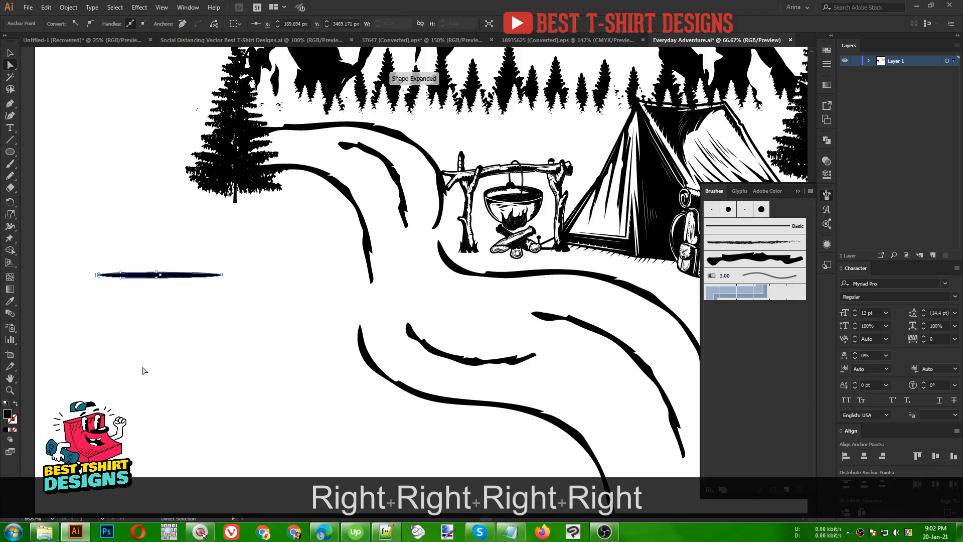
key("Right")
key("Right")
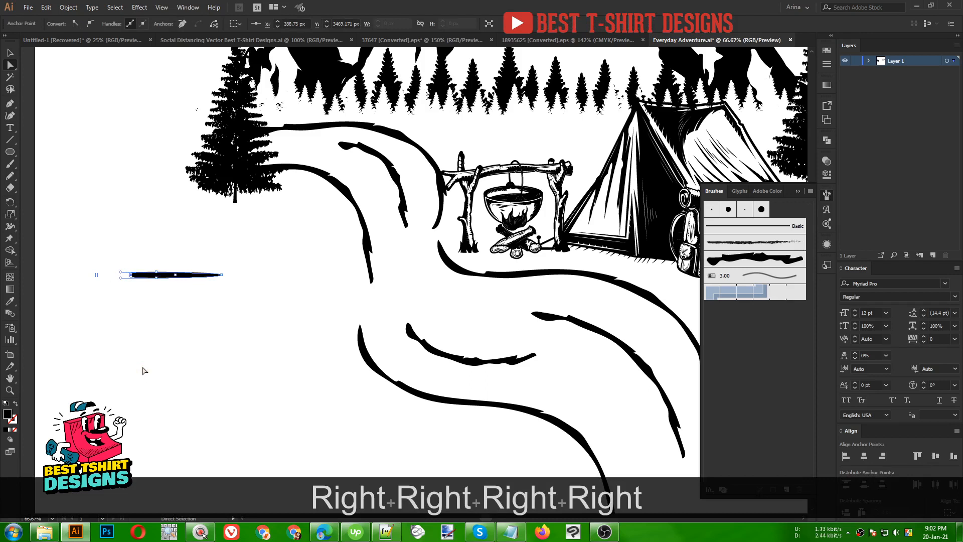
key("v")
left_click(147, 340)
- Create a new art brush from the tapered shape with the default options, and delete the source shape
left_click_drag(99, 243, 233, 326)
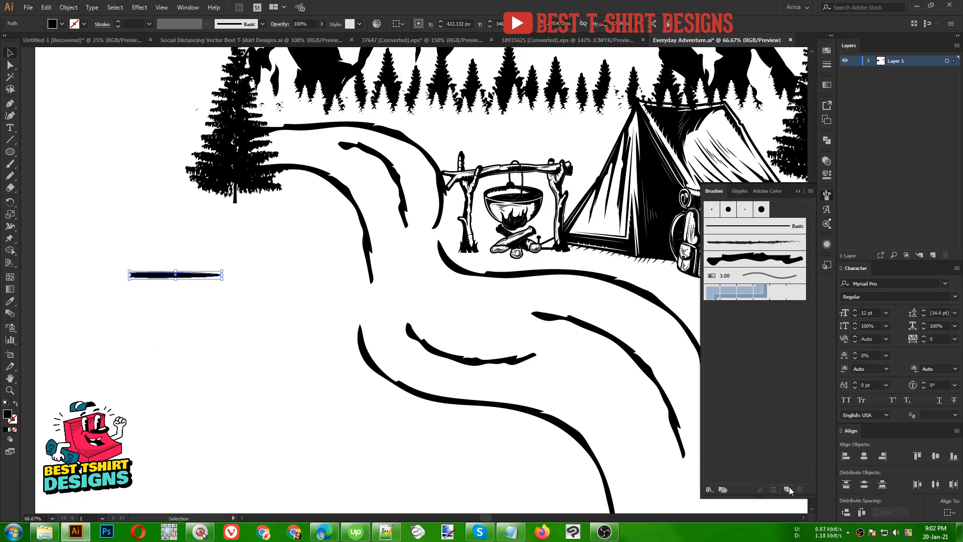
left_click(788, 489)
left_click(436, 181)
left_click(439, 227)
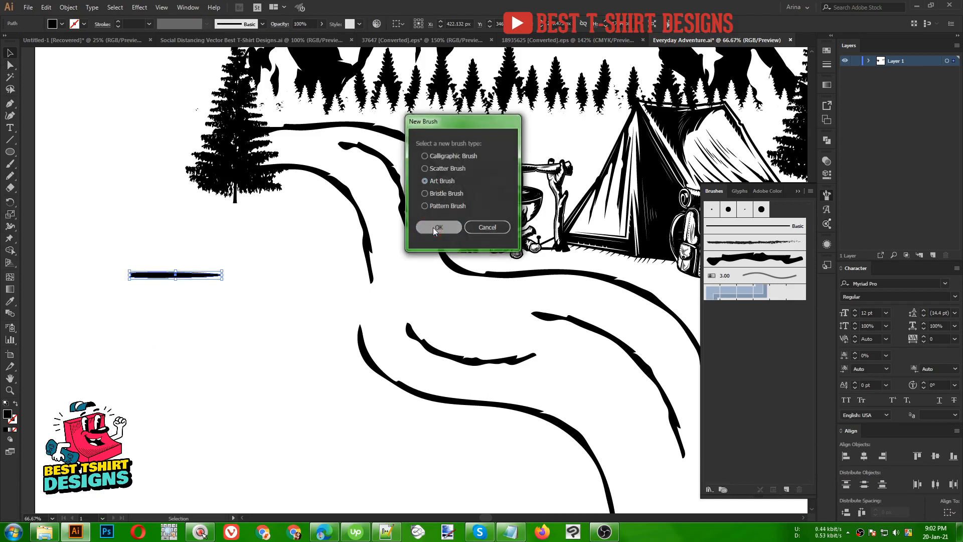
left_click(829, 400)
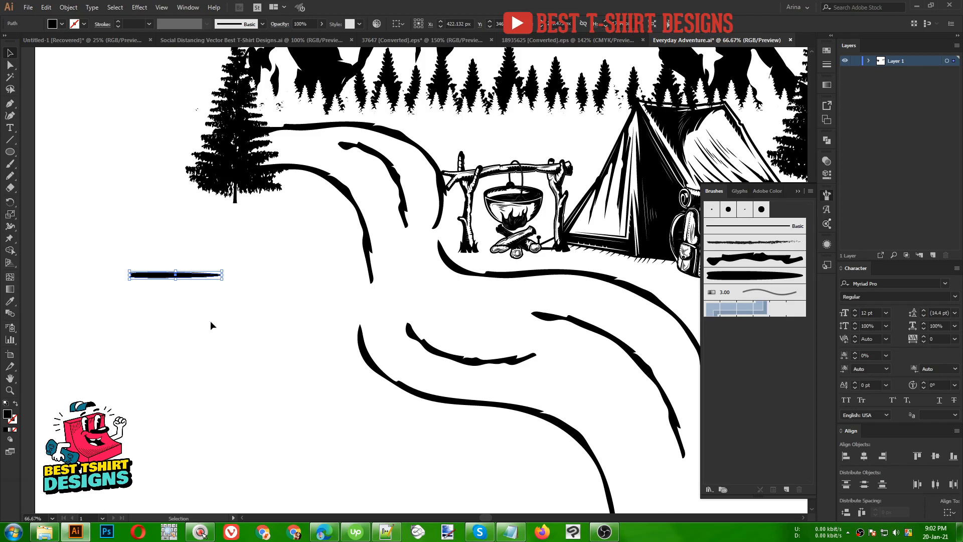
key("Delete")
- Paint a short horizontal stroke with the new art brush under the left pine, redoing it once, and set its weight to 0.5 pt
key("b")
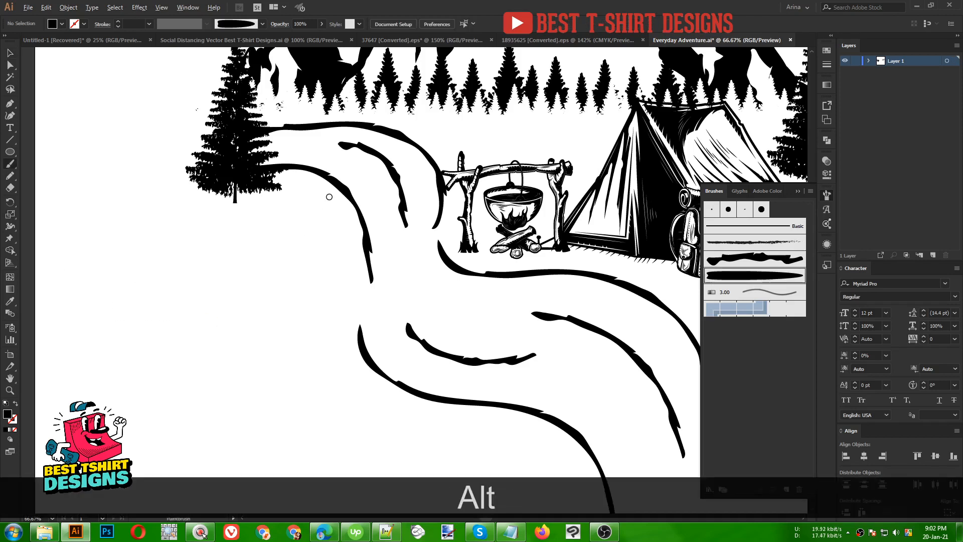
scroll(328, 194, "up", 1)
left_click_drag(260, 205, 243, 206)
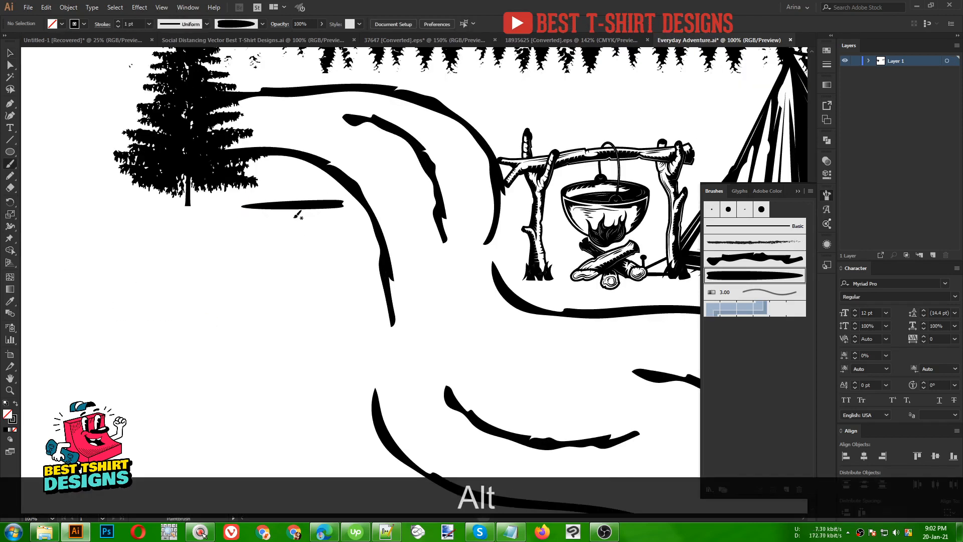
key("ctrl+z")
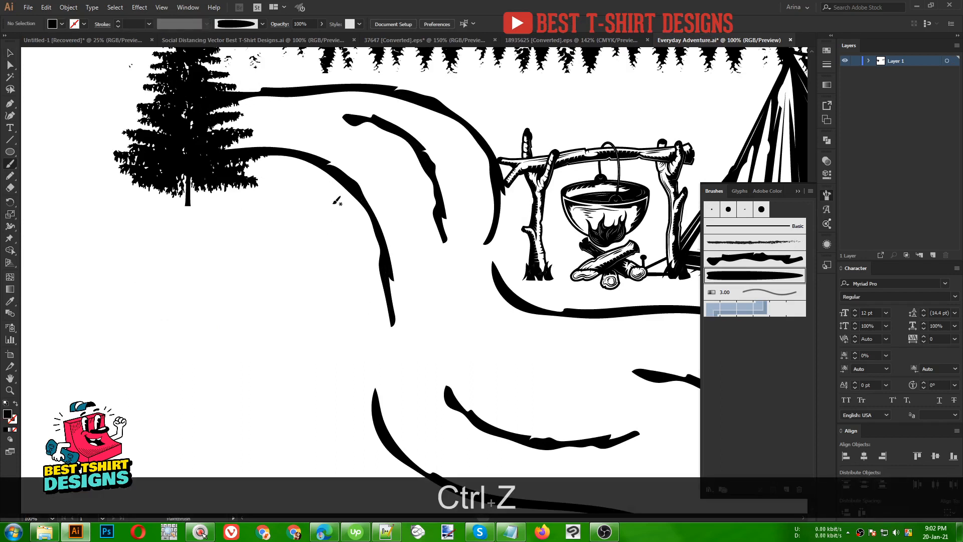
left_click_drag(242, 209, 242, 208)
key("v")
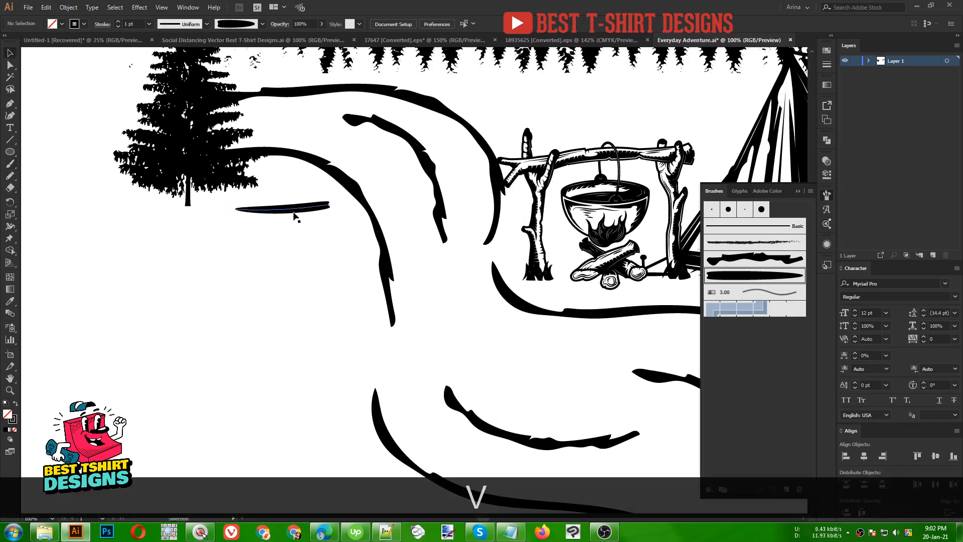
scroll(138, 21, "down", 1)
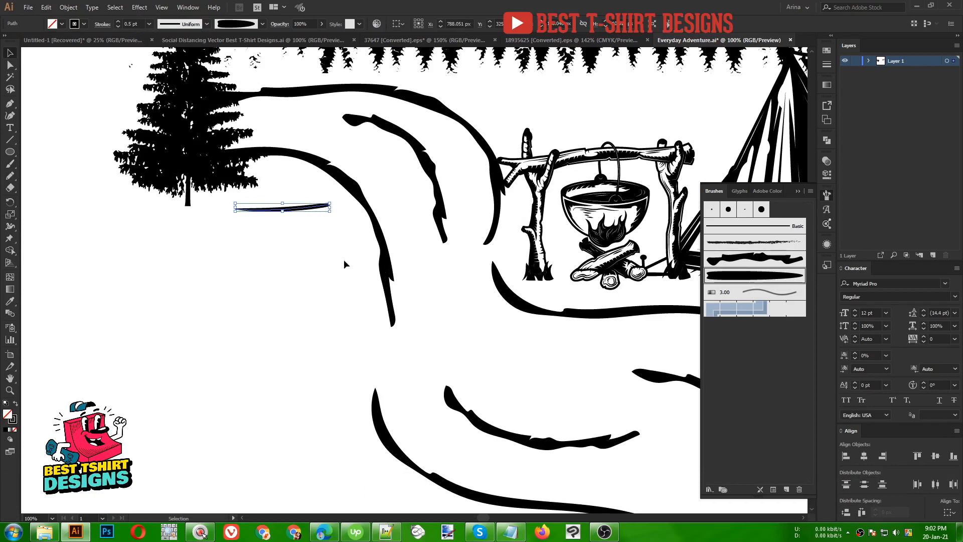
- Paint six more horizontal 0.5 pt shading strokes stacked below the first one, between the left pine and the river, redoing the fifth
key("b")
mouse_move(214, 231)
left_mouse_down()
mouse_move(194, 234)
mouse_move(176, 257)
left_mouse_up()
left_click_drag(300, 274, 183, 276)
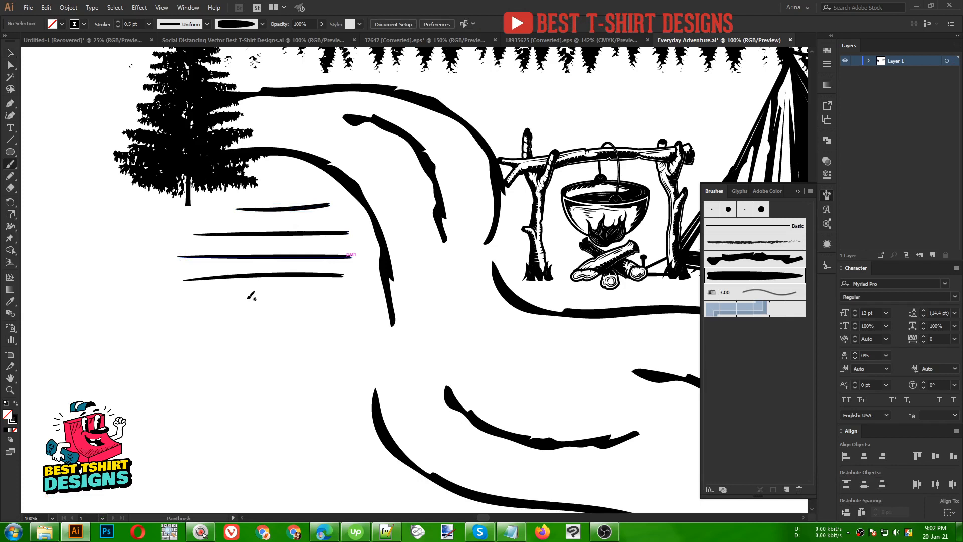
scroll(266, 291, "down", 2)
left_click_drag(373, 272, 204, 273)
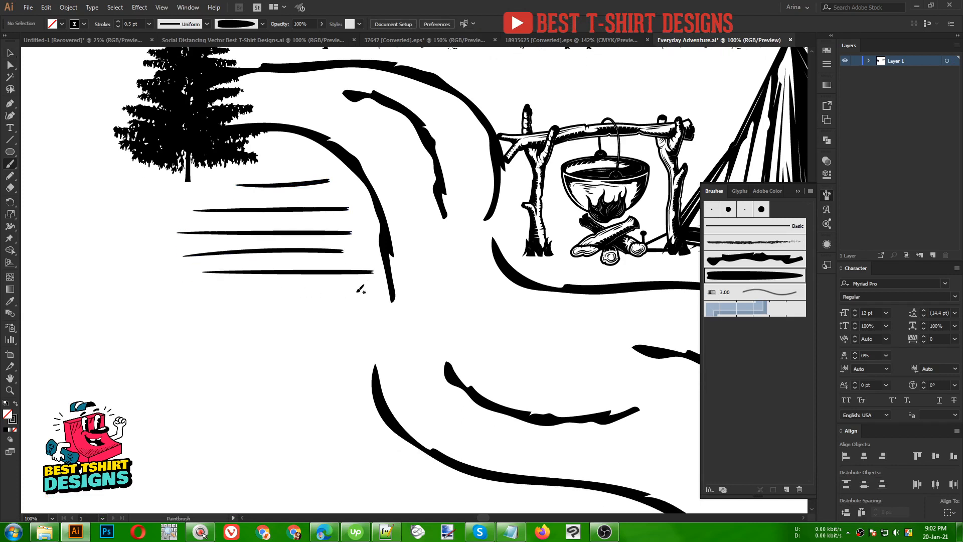
left_click_drag(361, 284, 202, 287)
key("ctrl+z")
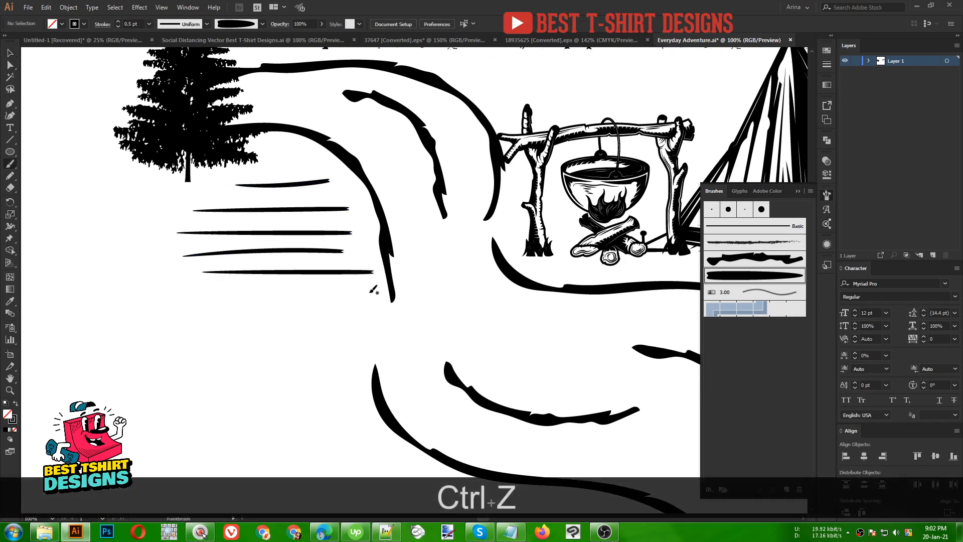
mouse_move(371, 291)
left_mouse_down()
mouse_move(185, 290)
mouse_move(204, 310)
mouse_move(195, 292)
left_mouse_up()
key("ctrl+z")
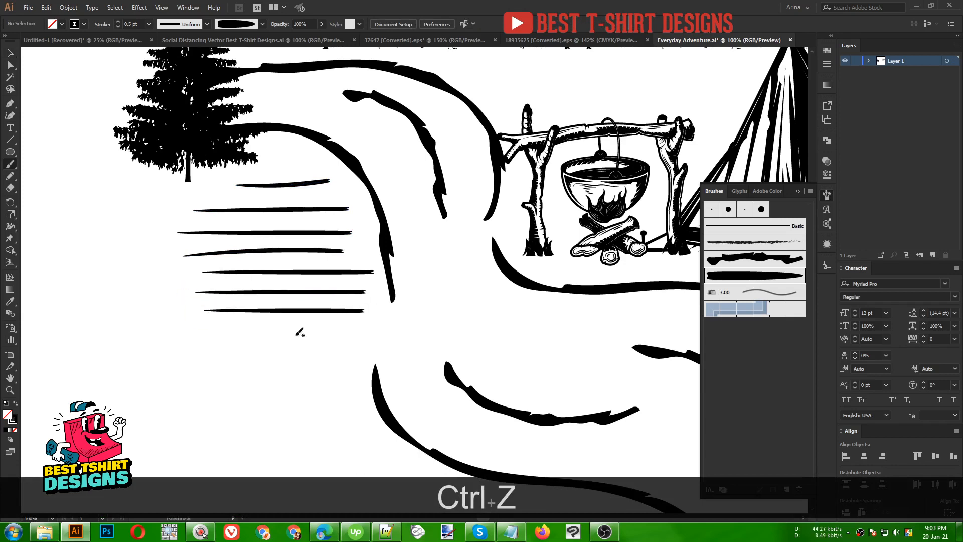
- Extend the stack left of the river downward with four slightly shorter horizontal brush strokes
left_click_drag(356, 337, 226, 341)
scroll(267, 348, "down", 2)
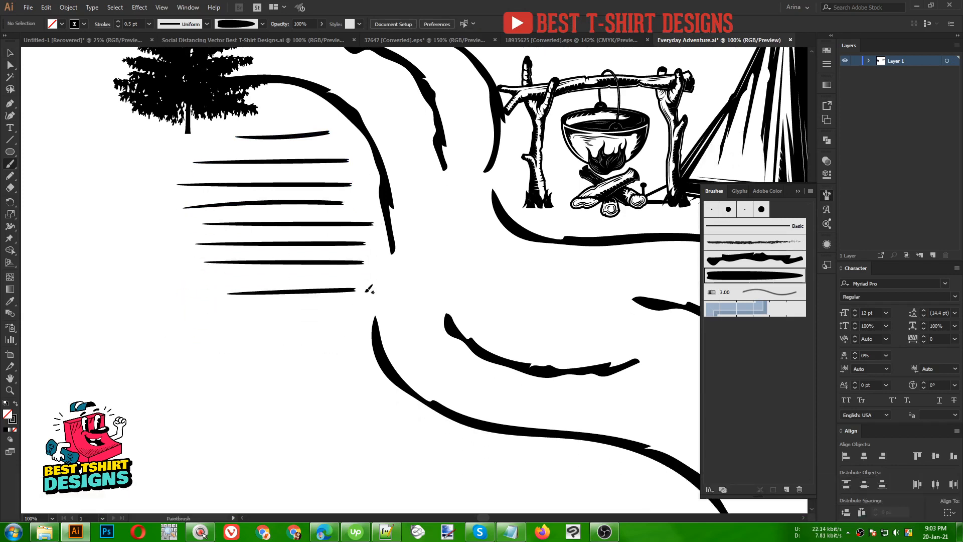
left_click_drag(356, 275, 201, 277)
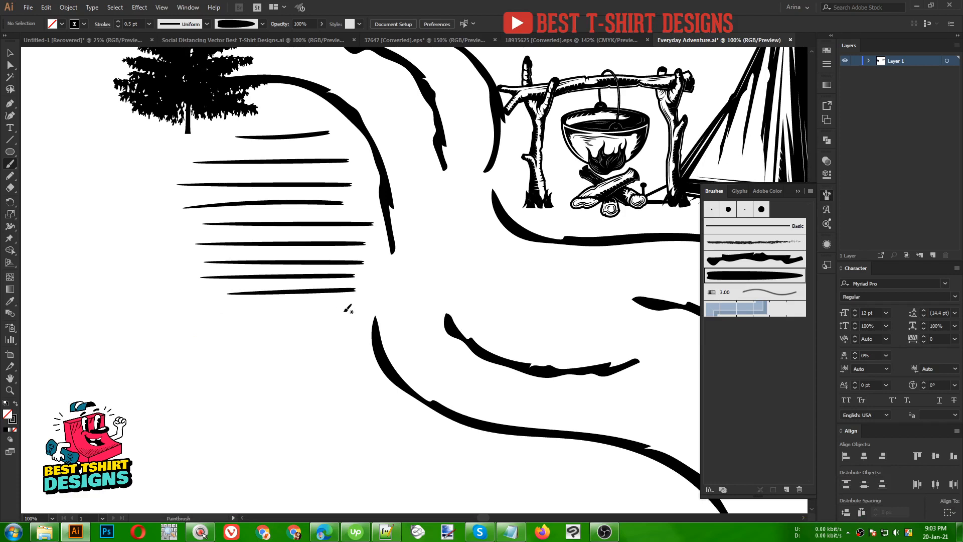
left_click_drag(344, 311, 230, 312)
left_click_drag(350, 336, 235, 338)
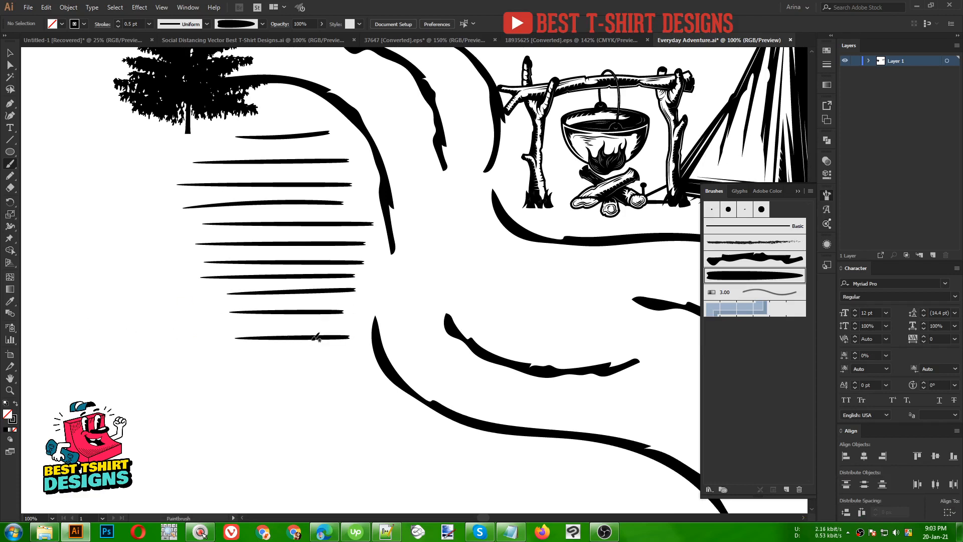
- Try an extra stroke in the lower part of the stack at 0.75 pt, with two matching strokes below, and undo them
left_click_drag(345, 327, 249, 329)
key("v")
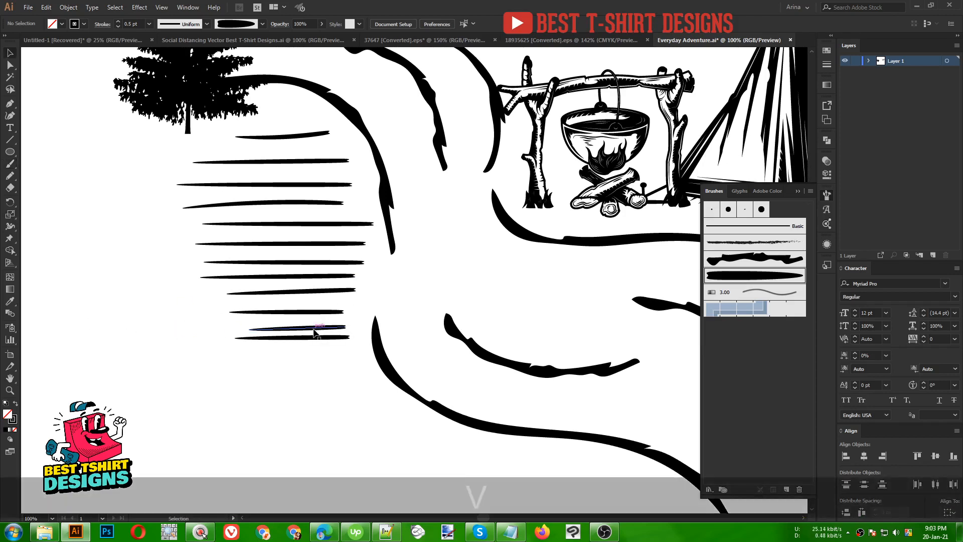
left_click(316, 329)
scroll(141, 22, "up", 1)
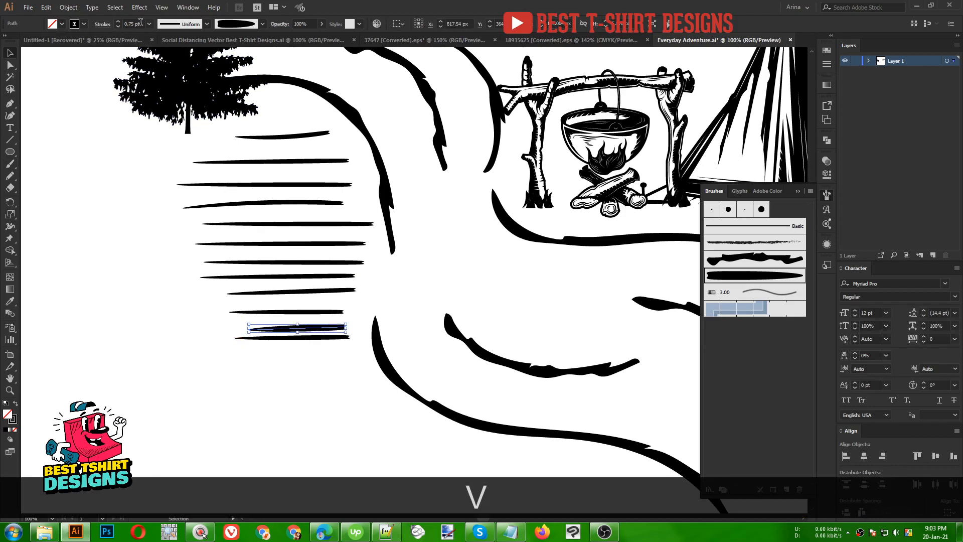
key("b")
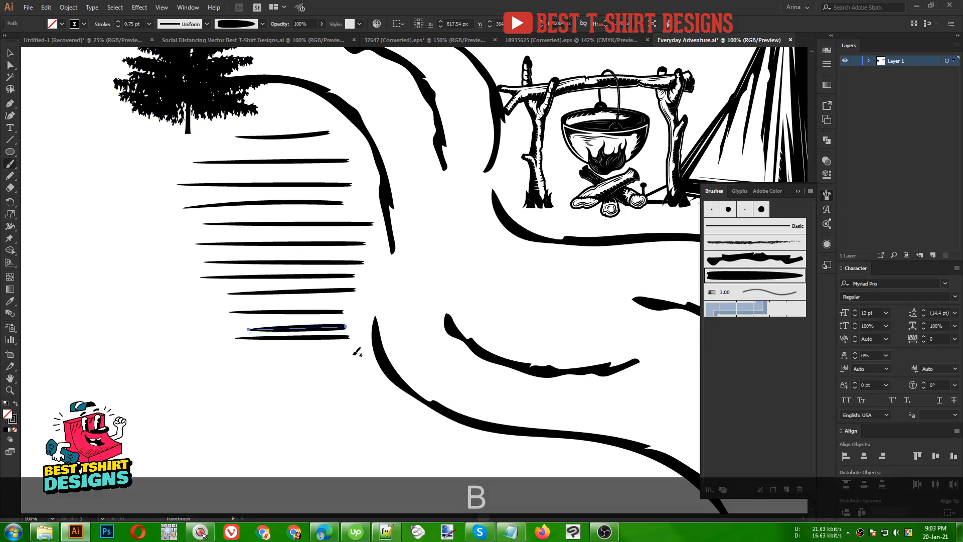
left_click_drag(352, 354, 257, 355)
left_click_drag(358, 368, 212, 369)
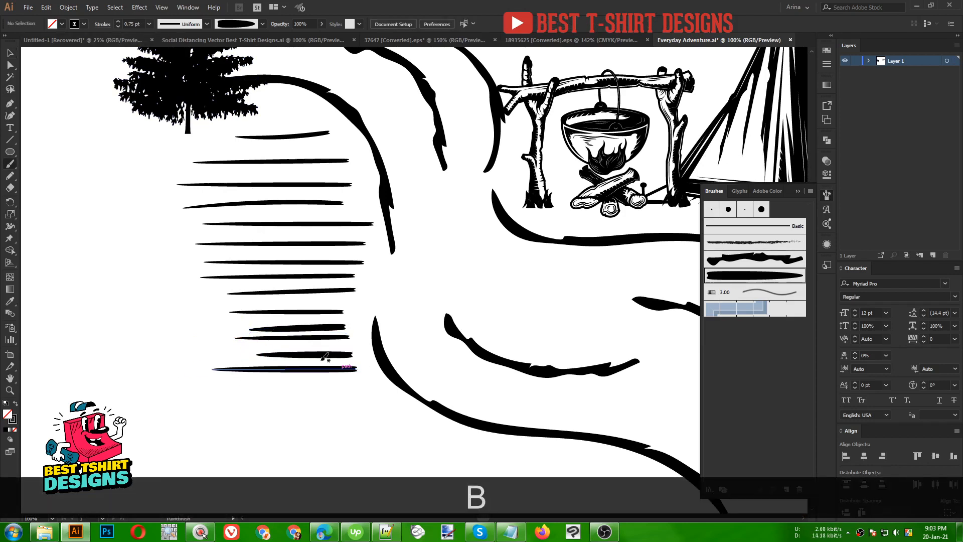
key("ctrl+z")
key("ctrl+z")
key("ctrl+z")
key("ctrl+z")
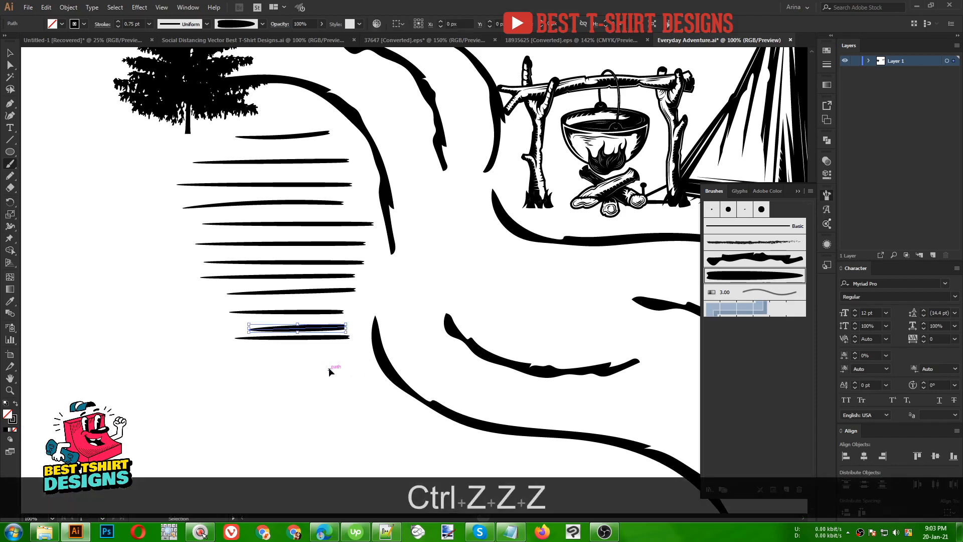
- Pick up the lowest stroke's 0.5 pt weight and paint two more horizontal strokes beneath it
key("v")
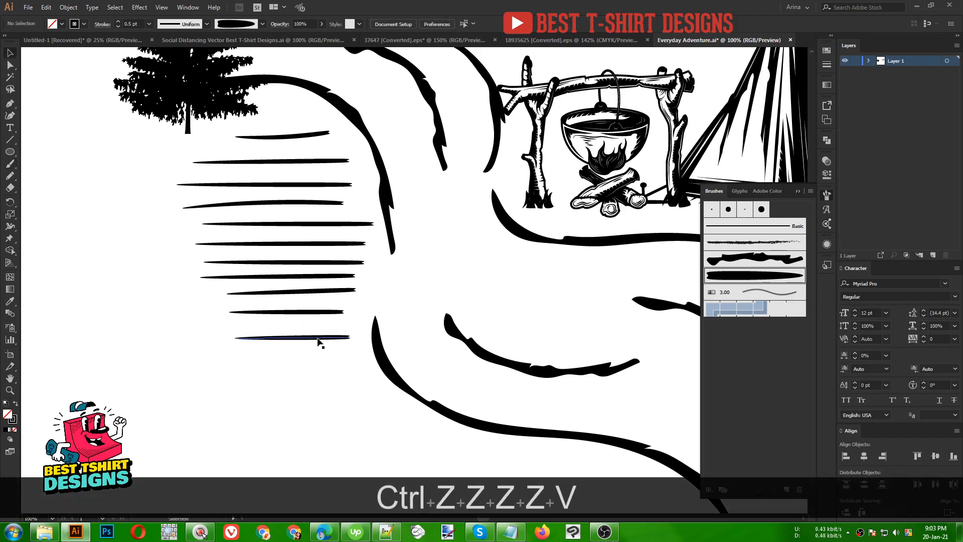
left_click(318, 339)
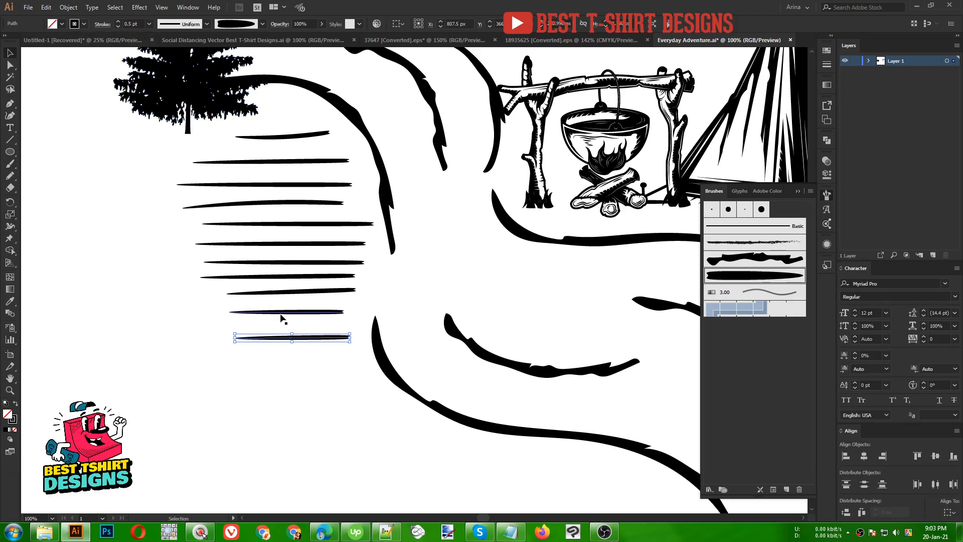
key("b")
left_click_drag(363, 357, 239, 364)
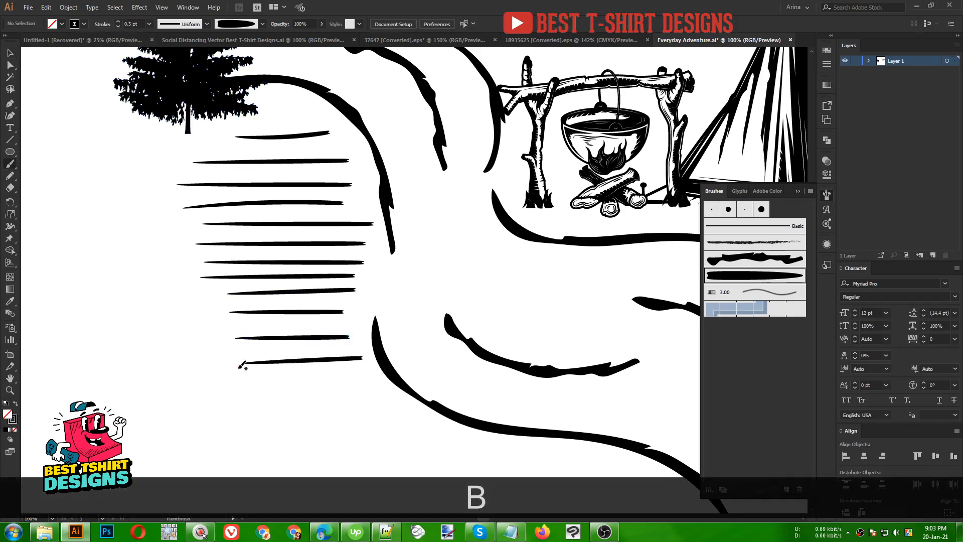
left_click_drag(360, 377, 245, 382)
- Paint two long and one short horizontal stroke between the distant tree line and the campfire, redoing the strokes that miss
scroll(166, 376, "down", 2)
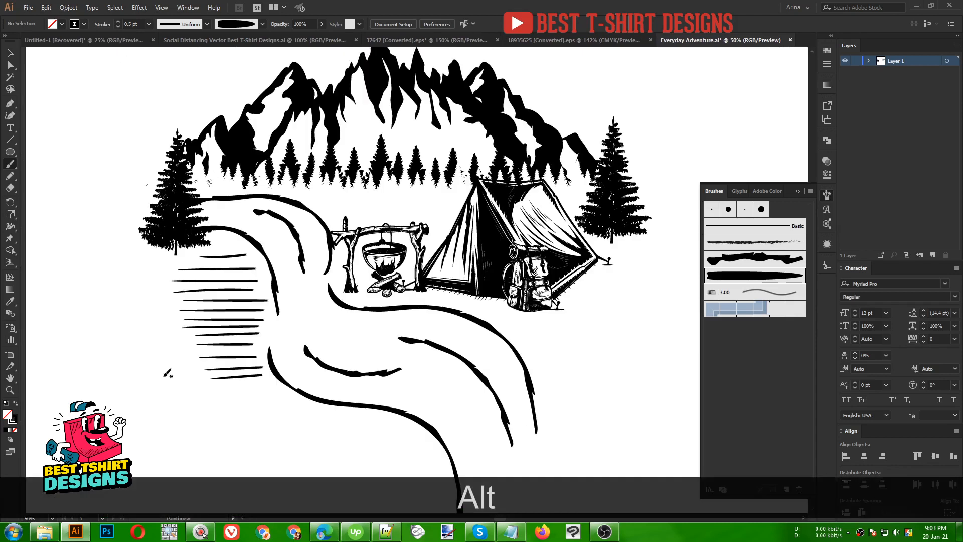
scroll(333, 371, "down", 1)
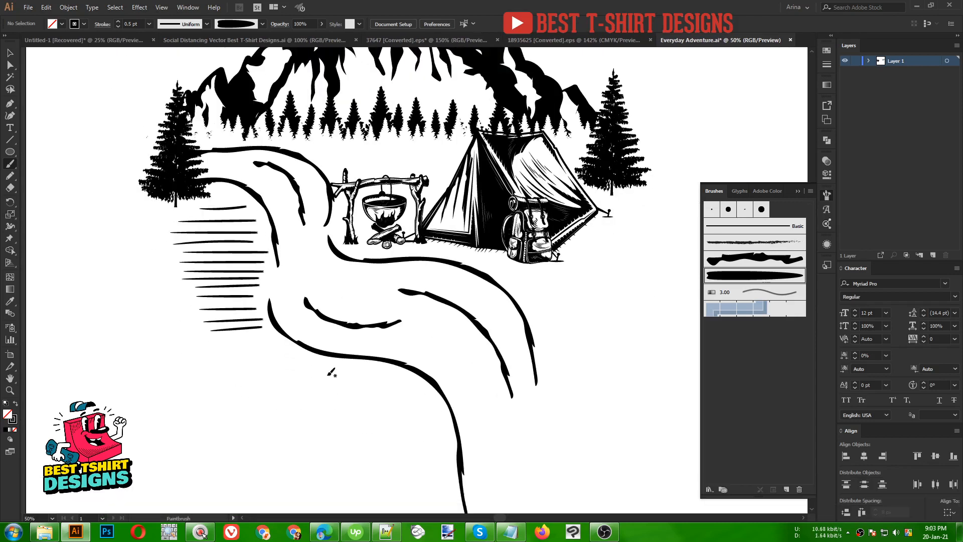
scroll(459, 273, "up", 2)
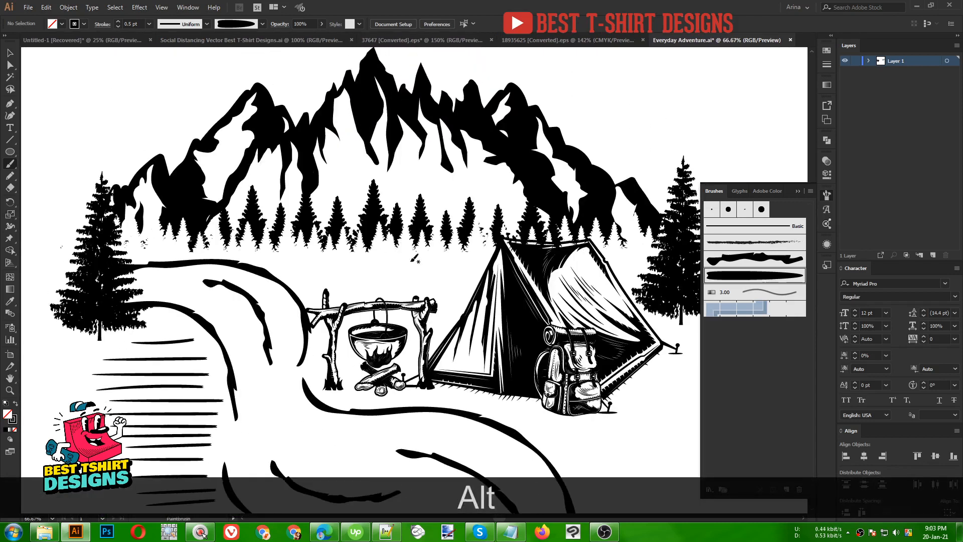
scroll(460, 273, "up", 1)
left_click_drag(227, 259, 199, 261)
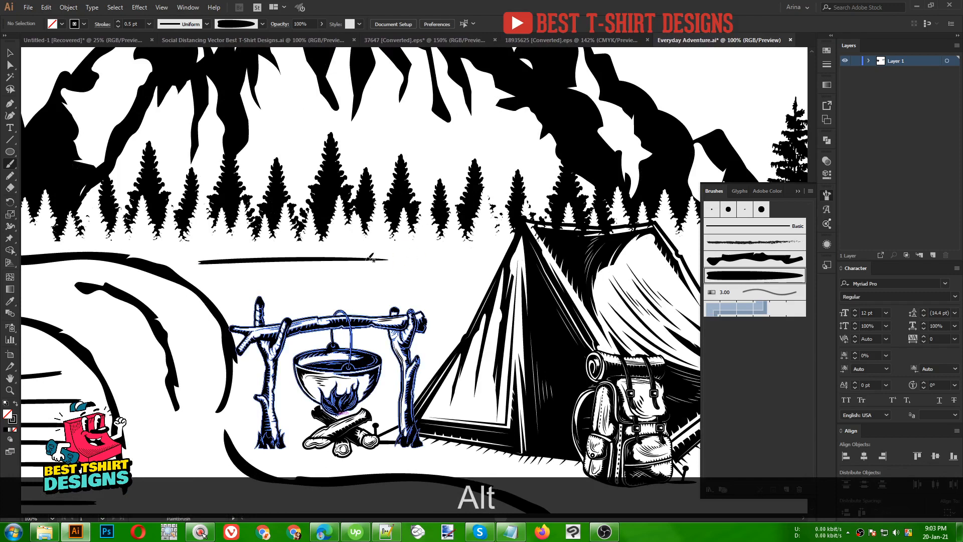
left_click_drag(279, 279, 434, 268)
key("ctrl+z")
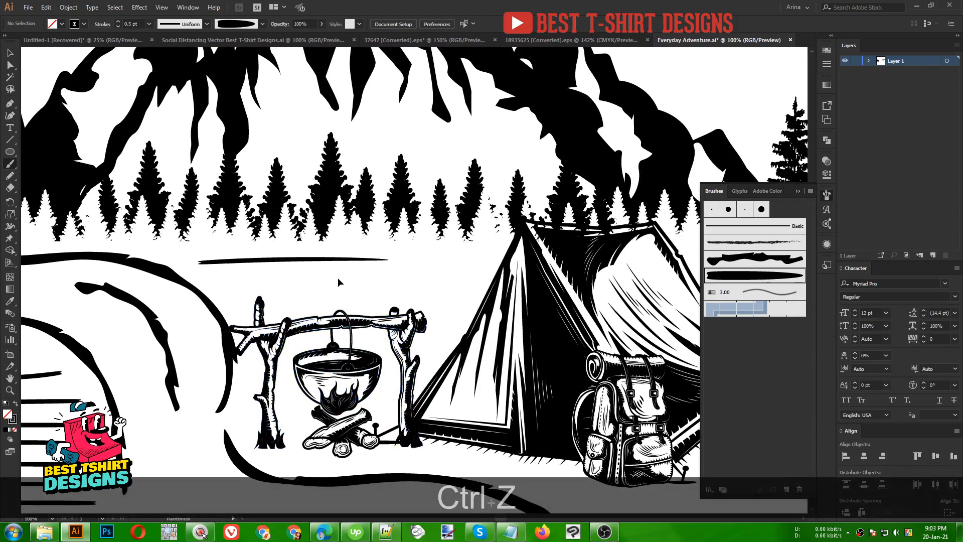
mouse_move(285, 276)
left_mouse_down()
mouse_move(459, 275)
mouse_move(507, 251)
left_mouse_up()
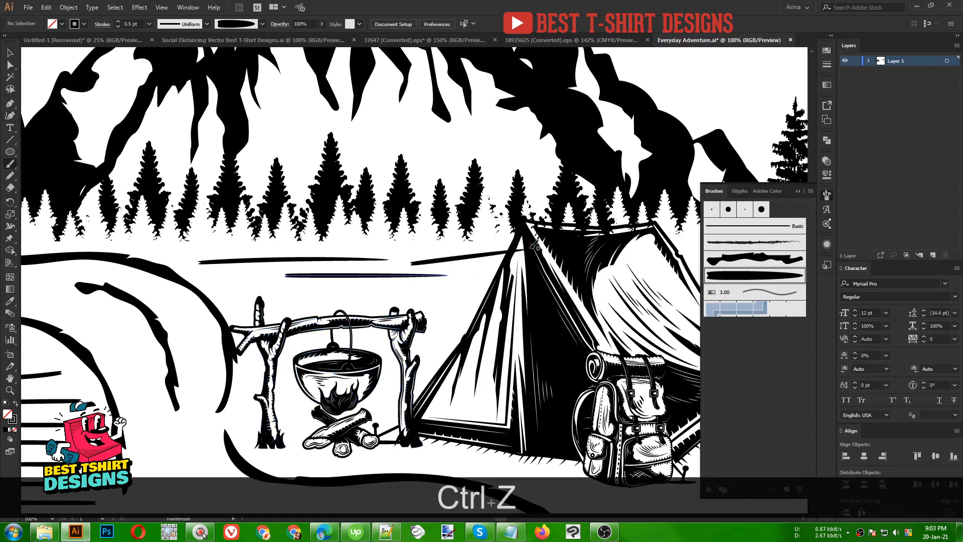
key("ctrl+z")
left_click_drag(406, 260, 476, 256)
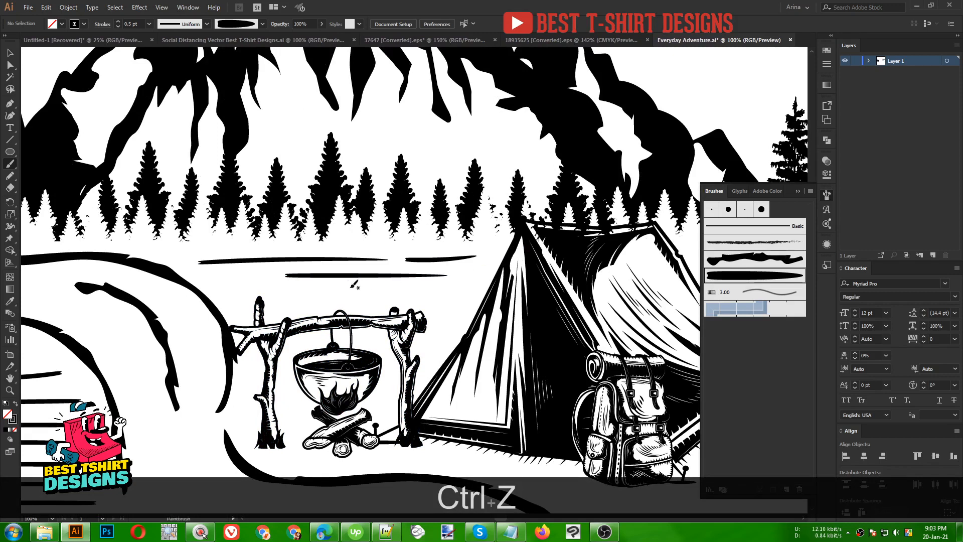
- Add four short horizontal strokes around the top of the campfire frame, filling the ground between the river and the tent
left_click_drag(312, 294, 388, 292)
left_click_drag(212, 285, 263, 283)
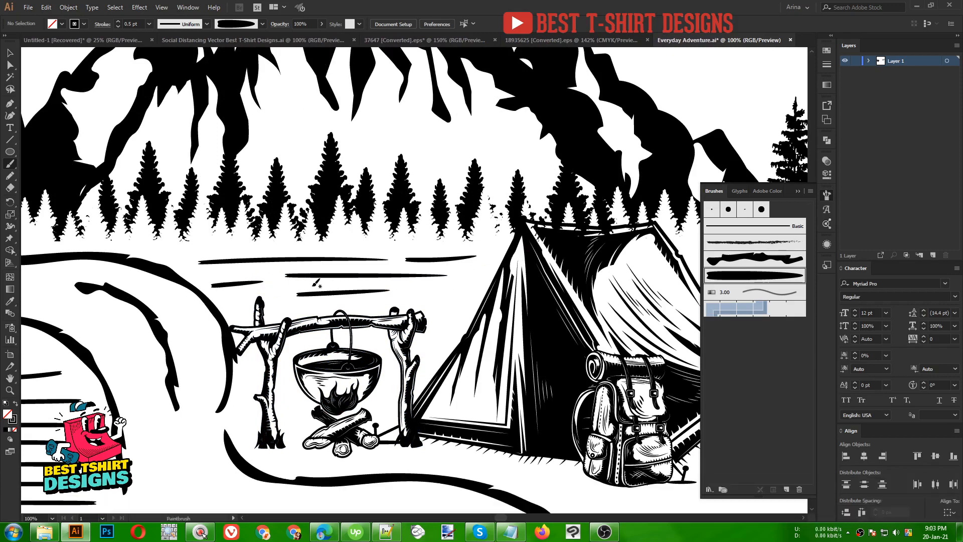
left_click_drag(417, 292, 482, 290)
left_click_drag(449, 317, 469, 317)
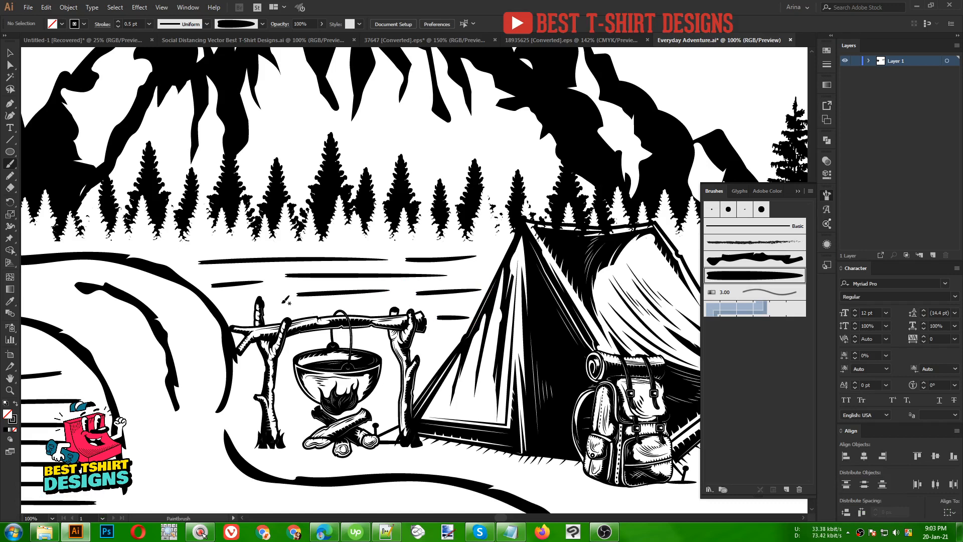
- Paint two horizontal strokes below the backpack and two shorter ones beside the tent's right side, redoing the uppermost one
scroll(320, 242, "down", 2)
scroll(559, 415, "up", 1)
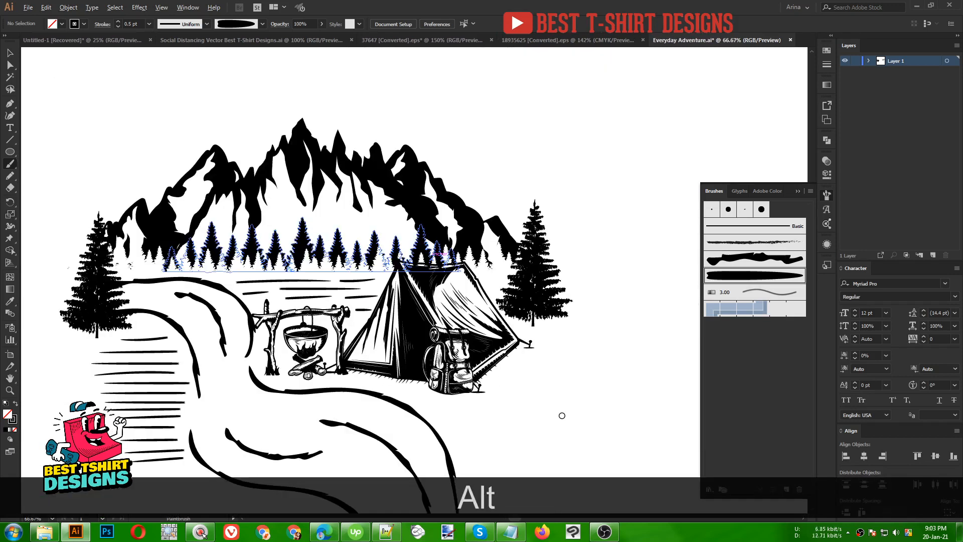
scroll(466, 289, "down", 1)
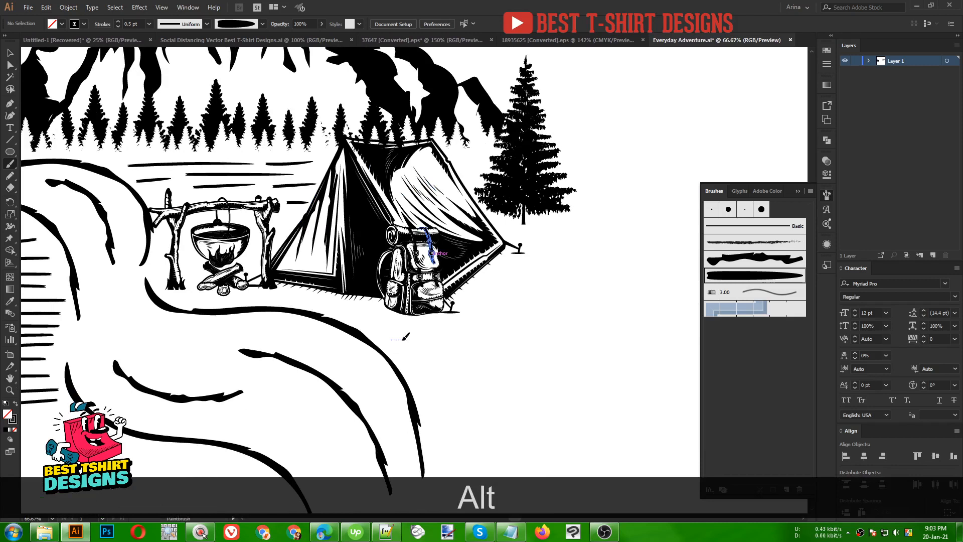
left_click_drag(403, 338, 500, 336)
left_click_drag(430, 325, 518, 325)
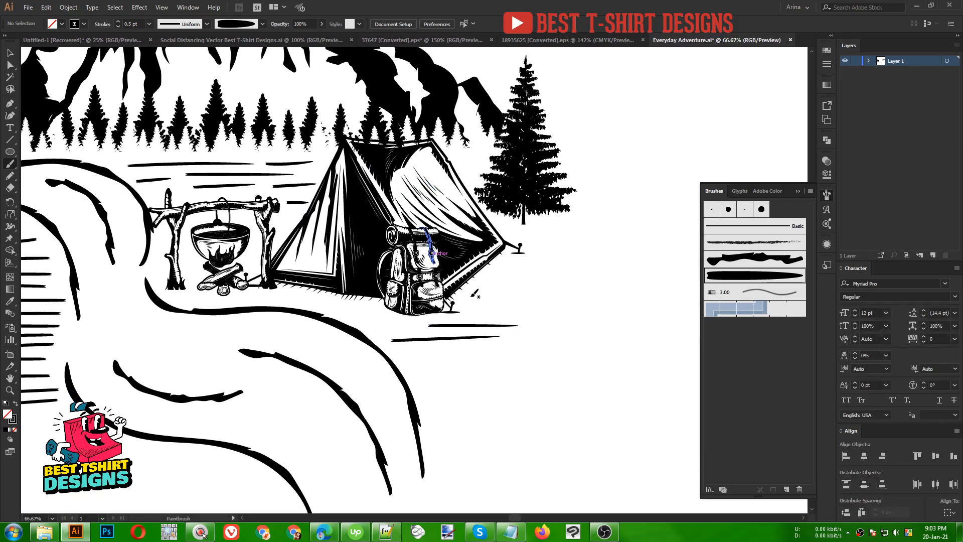
left_click_drag(471, 296, 539, 293)
left_click_drag(578, 257, 578, 258)
key("ctrl+z")
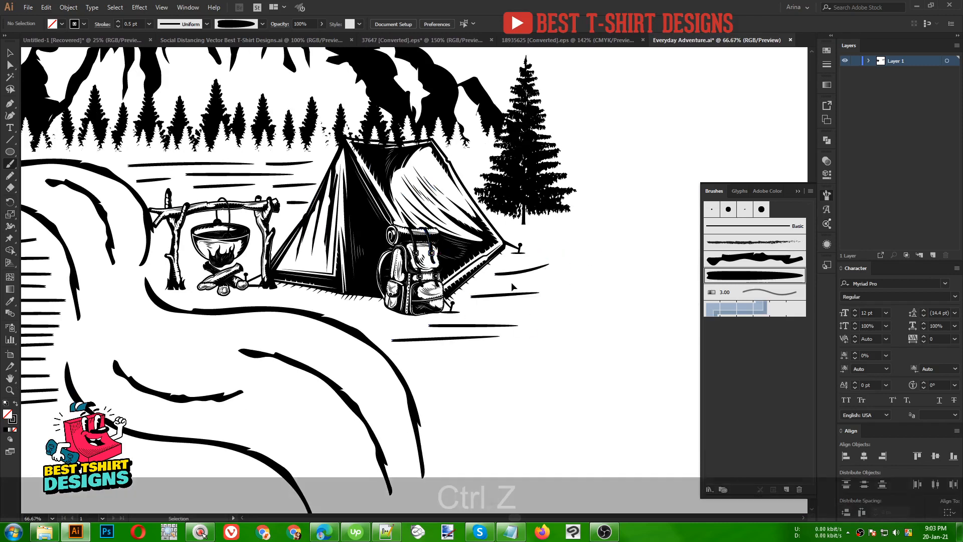
left_click_drag(496, 277, 547, 272)
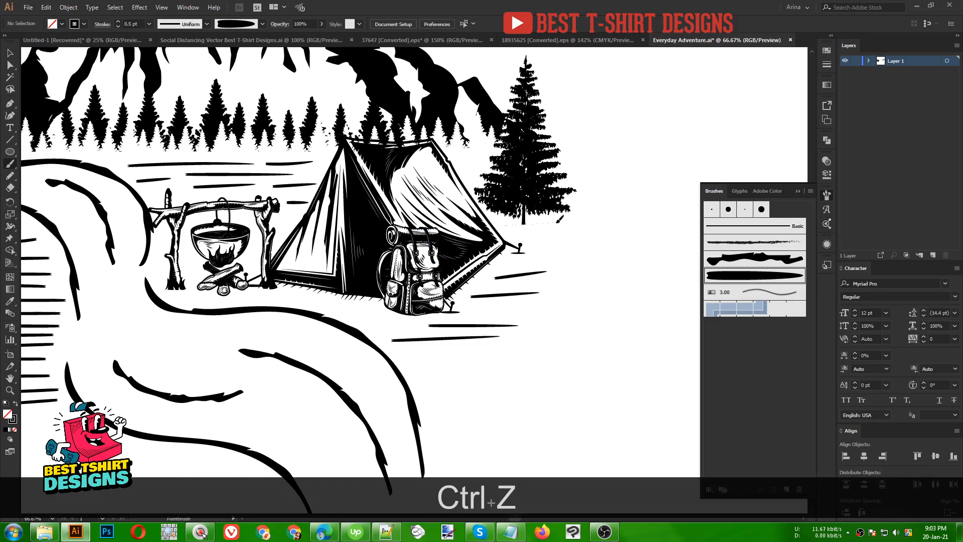
- Paint a stroke under the right pine, a longer one right of the backpack, and three along the river's right bank
left_click_drag(557, 221, 582, 241)
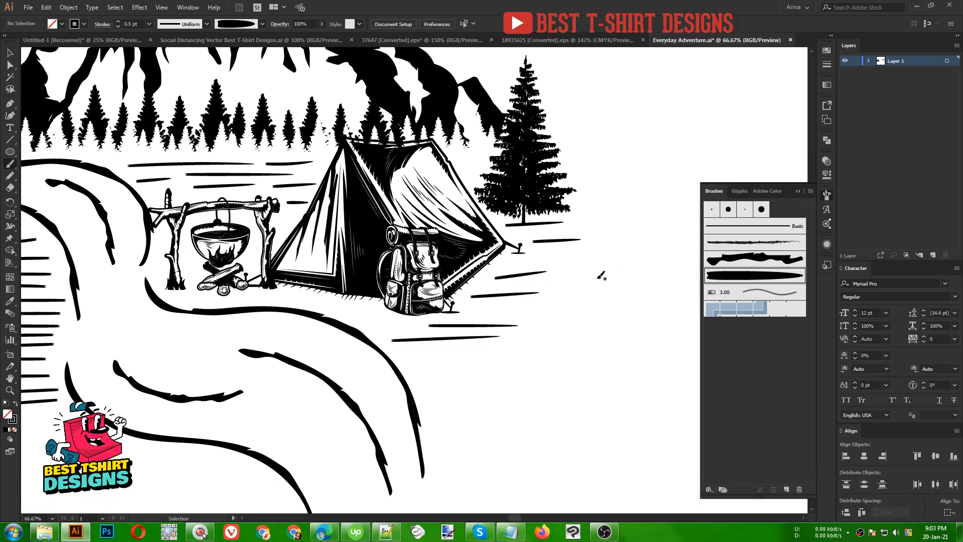
key("ctrl+z")
left_click_drag(477, 308, 556, 308)
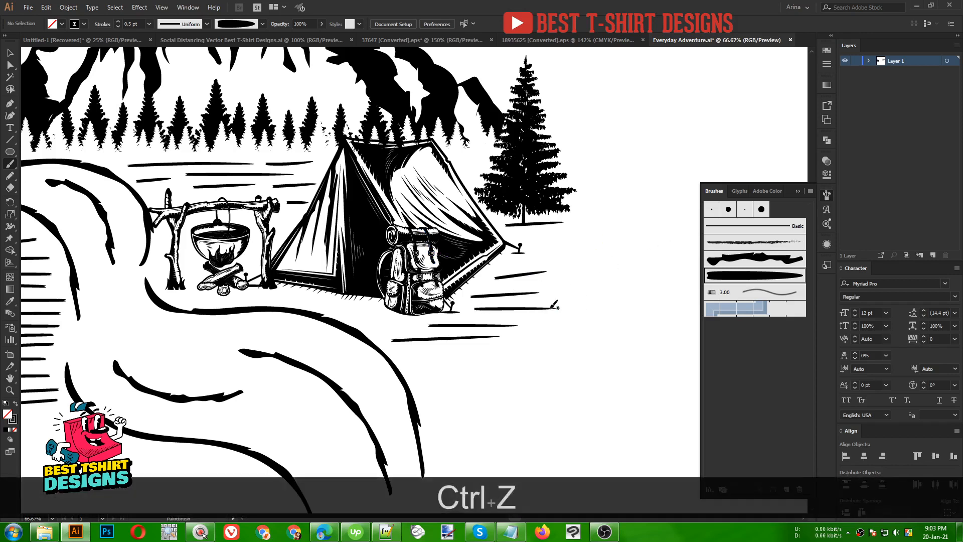
scroll(555, 306, "down", 1)
mouse_move(448, 352)
left_mouse_down()
mouse_move(484, 352)
mouse_move(512, 369)
left_mouse_up()
left_click_drag(448, 340, 492, 339)
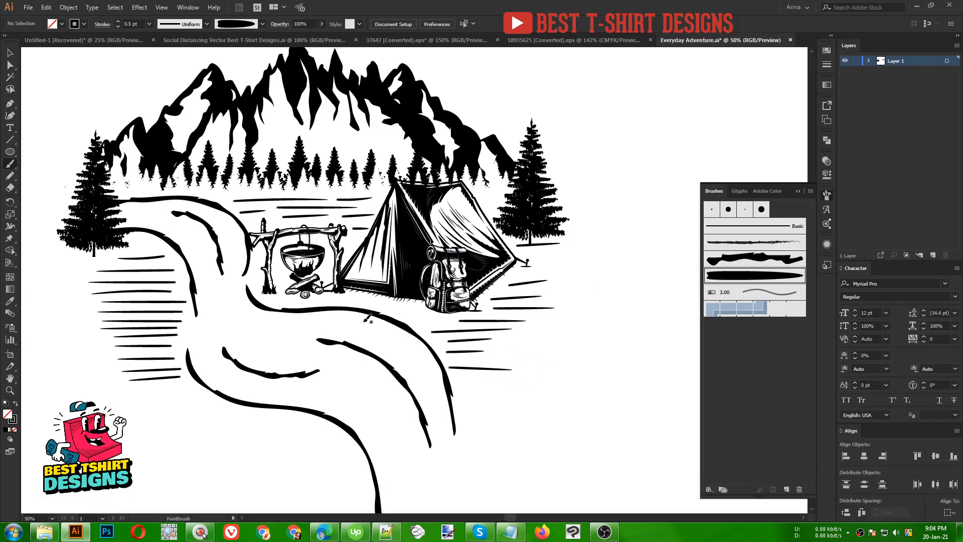
- Paint three horizontal strokes below the river's lower left bank, redoing the lowest one
scroll(196, 384, "down", 3)
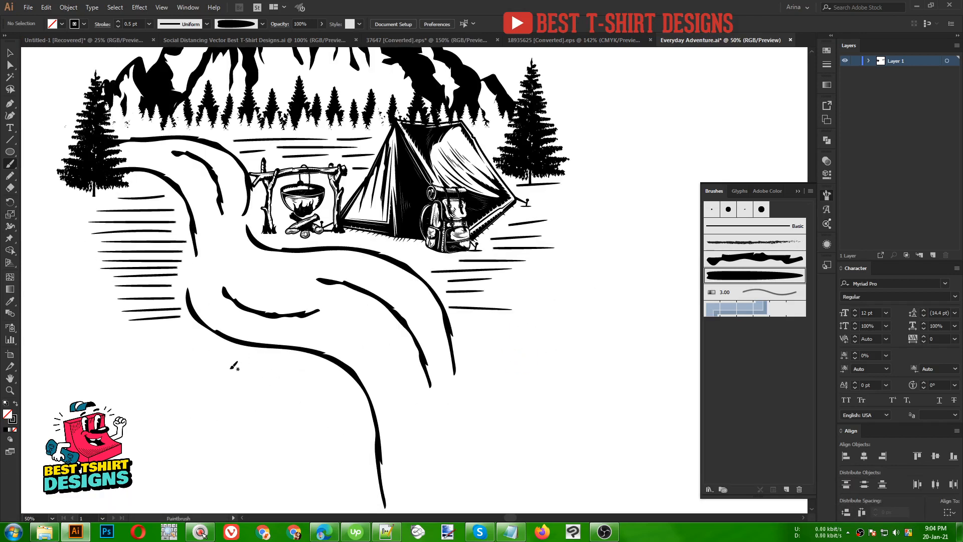
left_click_drag(222, 369, 311, 367)
left_click_drag(327, 381, 308, 382)
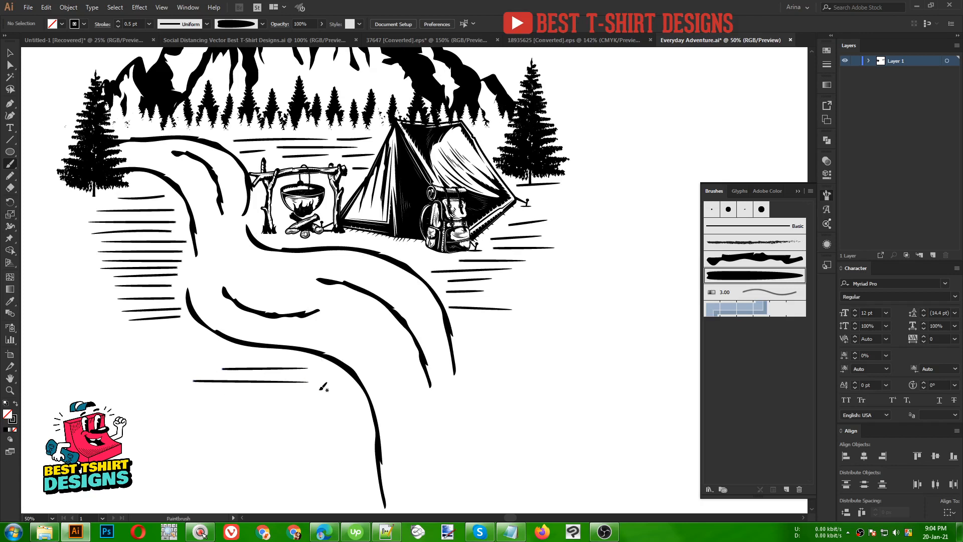
mouse_move(162, 392)
left_mouse_down()
mouse_move(337, 394)
mouse_move(183, 394)
left_mouse_up()
key("ctrl+z")
scroll(267, 429, "up", 1, "alt")
scroll(281, 347, "up", 2, "alt")
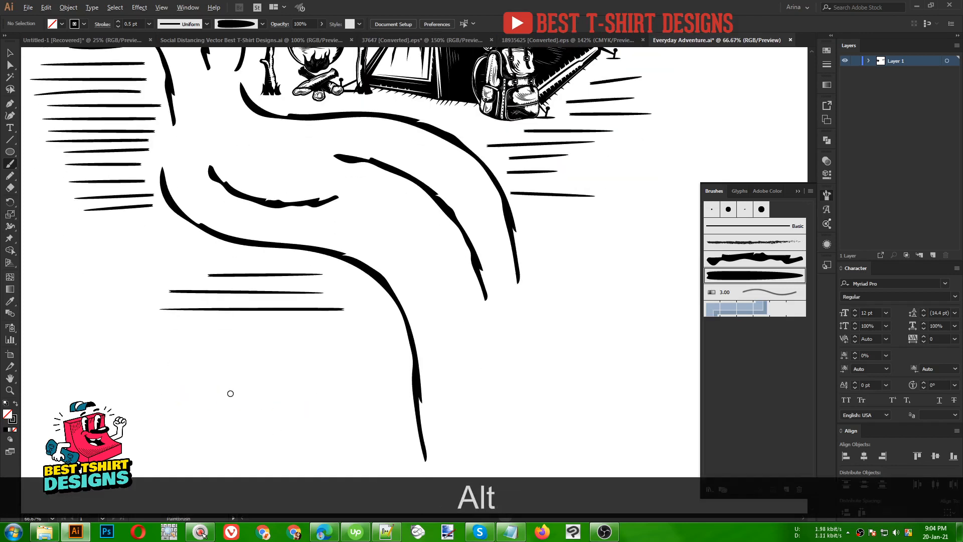
- Paint two more long horizontal ground strokes beneath the three below the river's lower left bank
left_click_drag(416, 298, 186, 299)
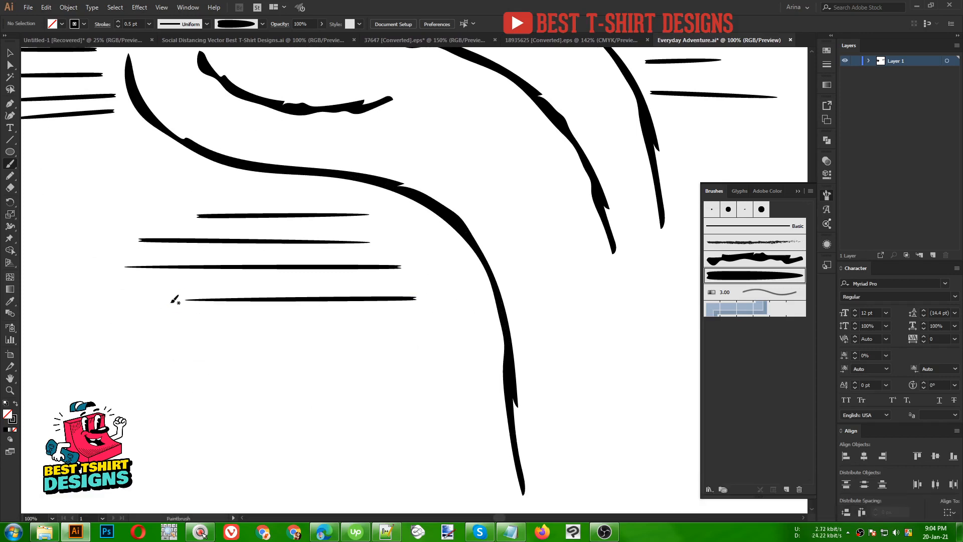
left_click_drag(147, 338, 408, 337)
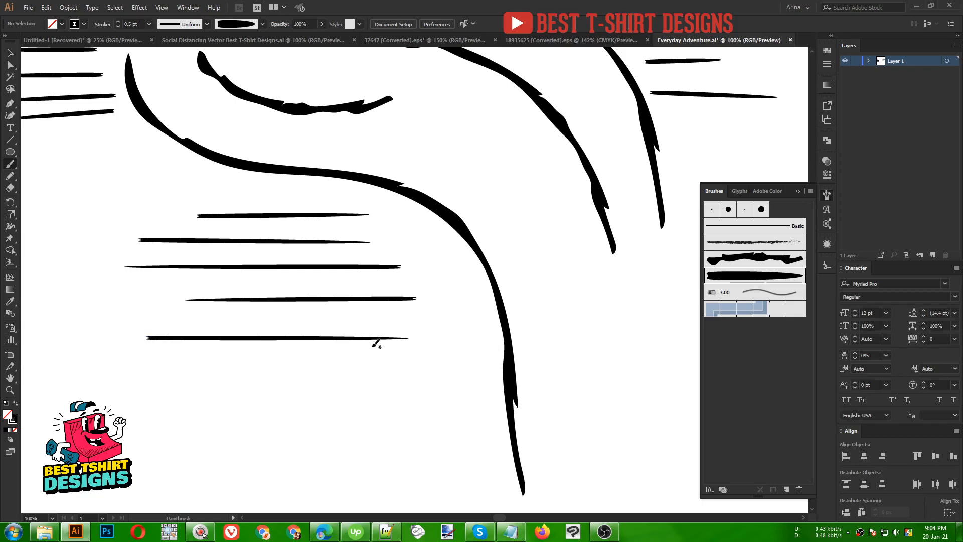
scroll(315, 327, "down", 3)
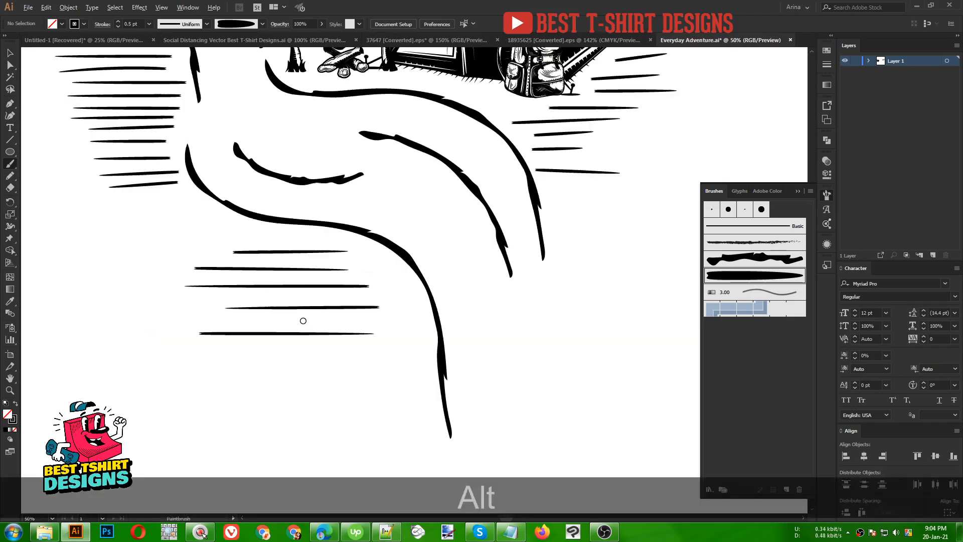
scroll(351, 336, "up", 2)
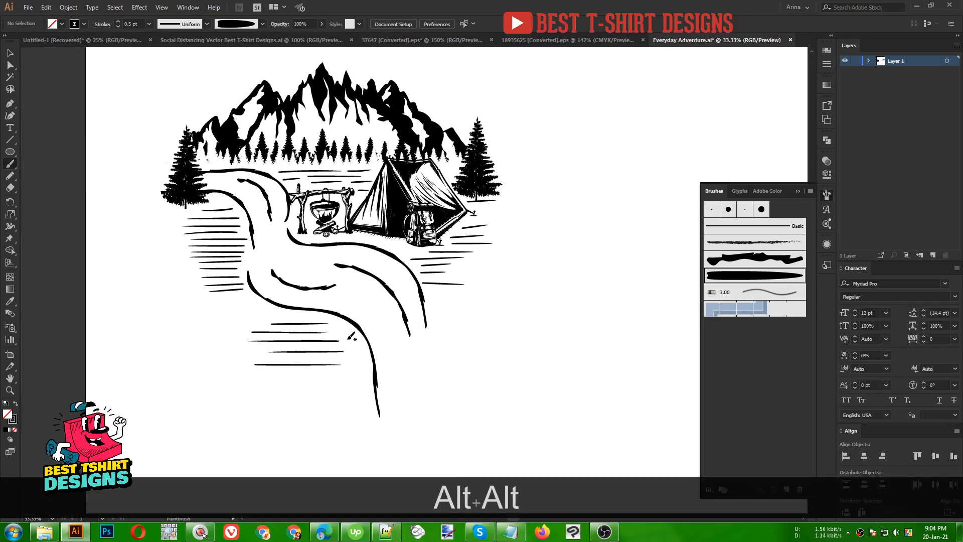
scroll(423, 371, "up", 1)
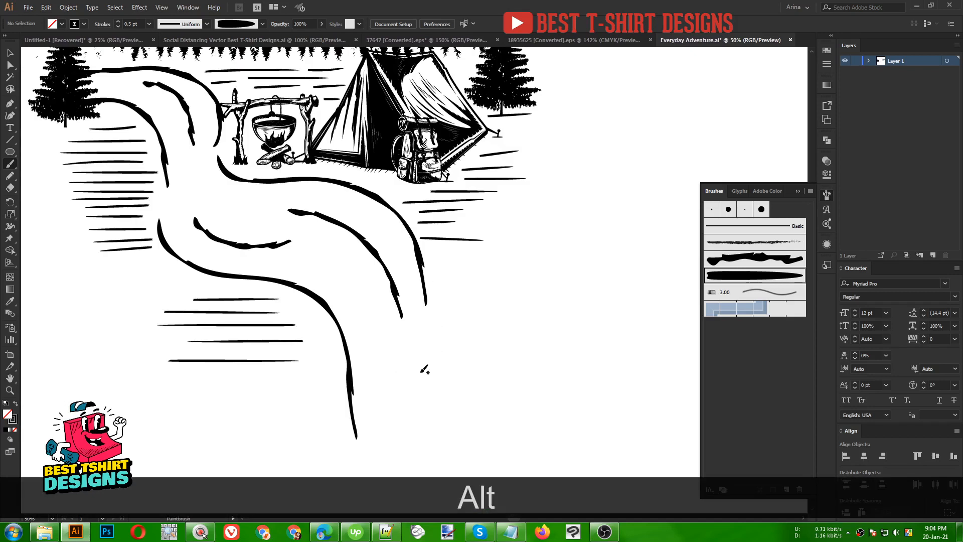
scroll(423, 370, "down", 1)
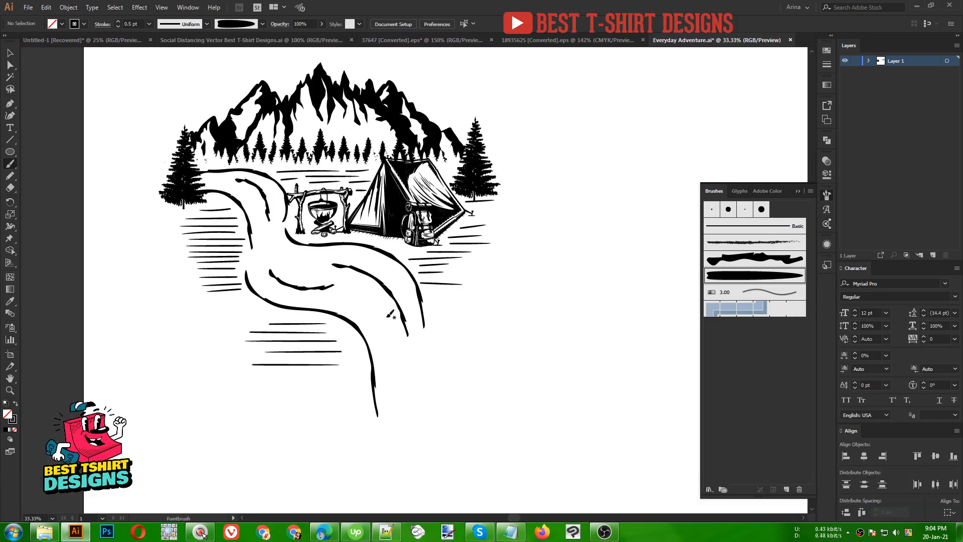
scroll(454, 381, "up", 2)
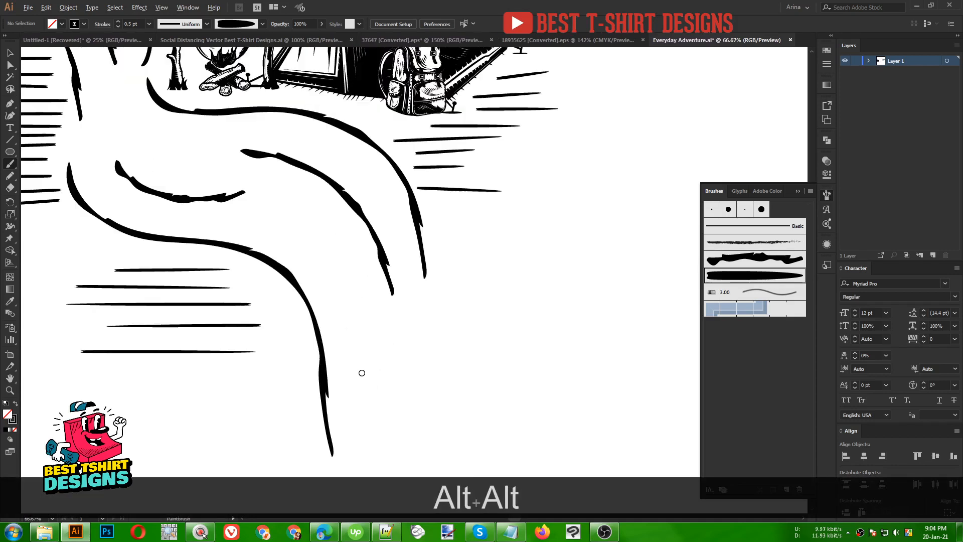
scroll(362, 372, "down", 1)
left_click_drag(333, 264, 345, 389)
left_click_drag(345, 247, 367, 396)
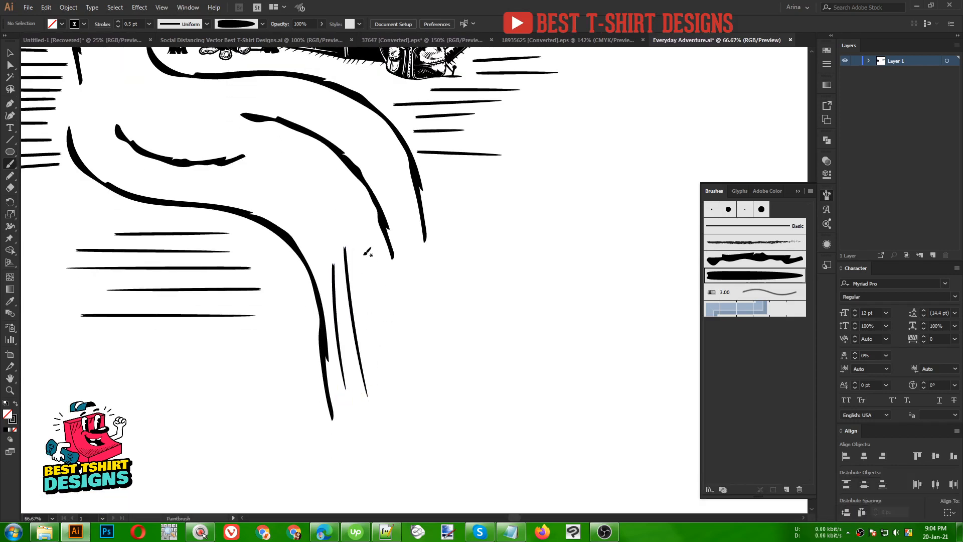
left_click_drag(440, 468, 426, 455)
key("ctrl+z")
key("ctrl+z")
key("ctrl+z")
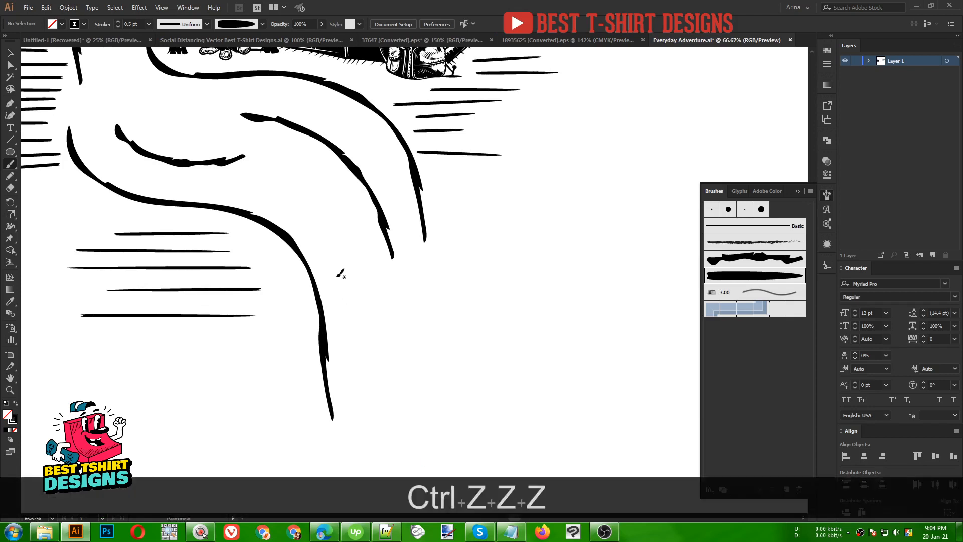
left_click_drag(336, 269, 337, 360)
key("ctrl+z")
left_click_drag(335, 267, 361, 408)
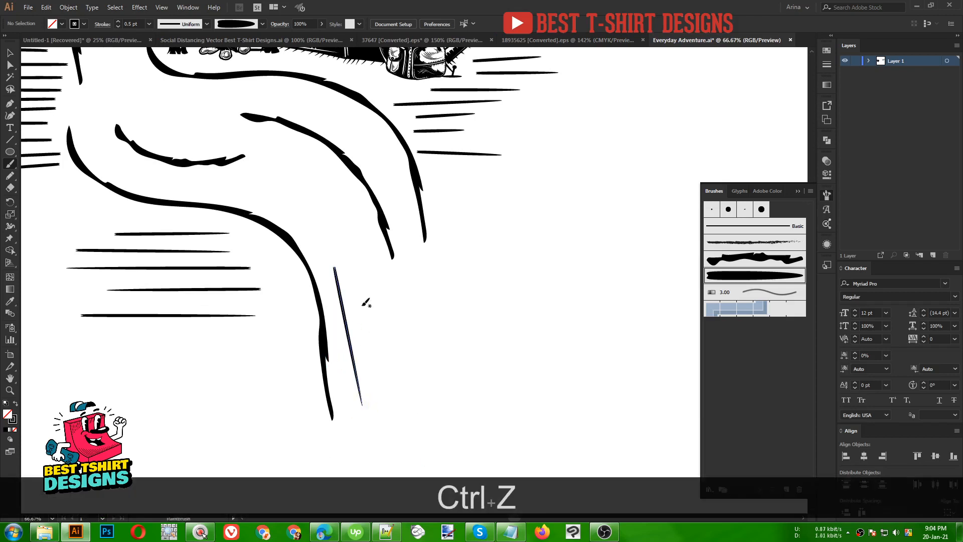
key("ctrl+z")
left_click_drag(344, 265, 363, 384)
key("ctrl+z")
- Paint a row of thin downward water-flow strokes across the river's lower end between its banks, redoing the third one
left_click_drag(332, 253, 344, 345)
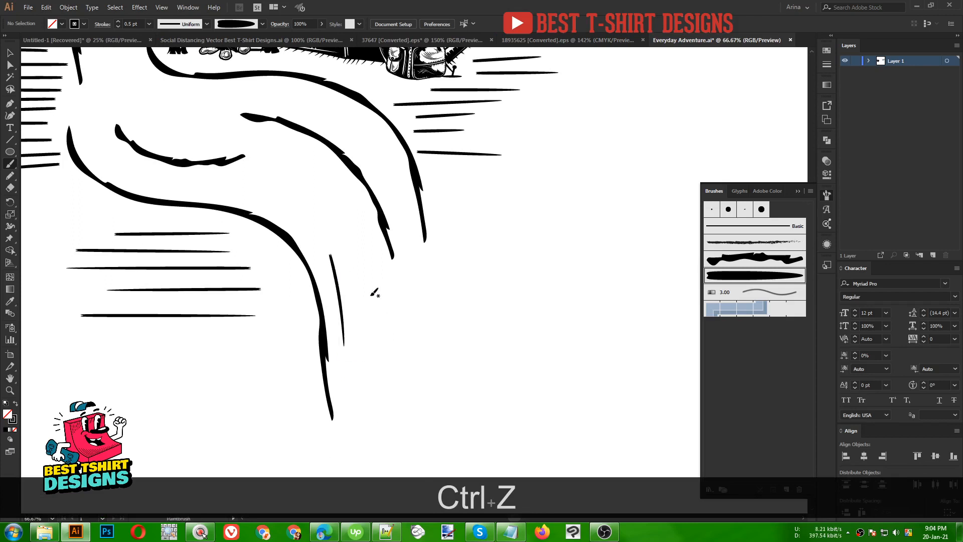
mouse_move(350, 257)
left_mouse_down()
mouse_move(409, 374)
mouse_move(383, 359)
left_mouse_up()
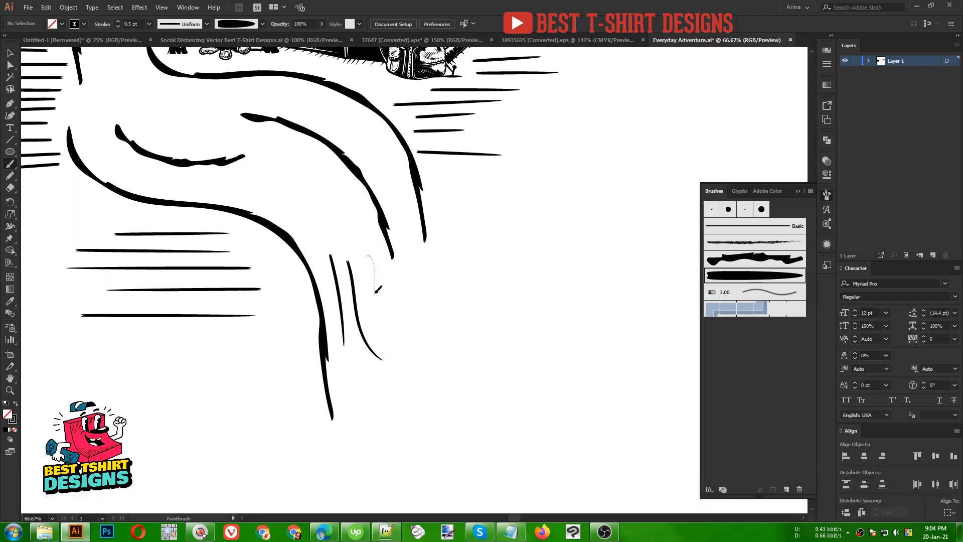
mouse_move(378, 290)
left_mouse_down()
mouse_move(404, 344)
mouse_move(425, 360)
left_mouse_up()
key("ctrl+z")
key("ctrl+z")
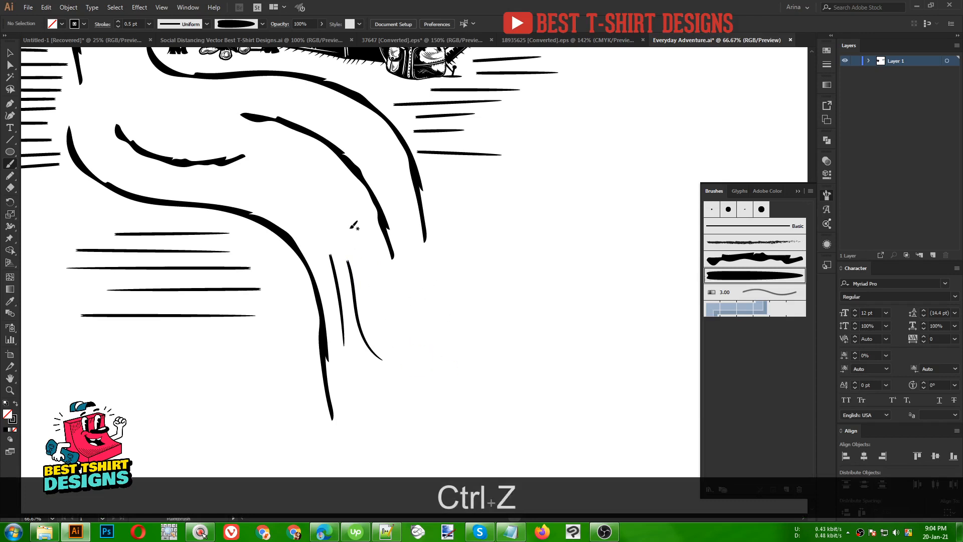
left_click_drag(370, 287, 394, 342)
left_click_drag(381, 264, 413, 344)
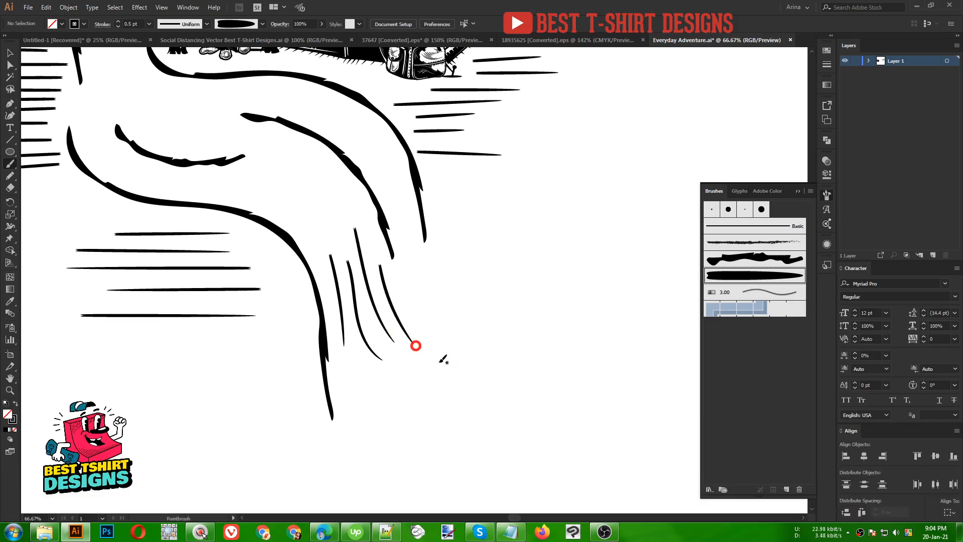
left_click_drag(425, 292, 432, 334)
scroll(432, 389, "down", 2, "alt")
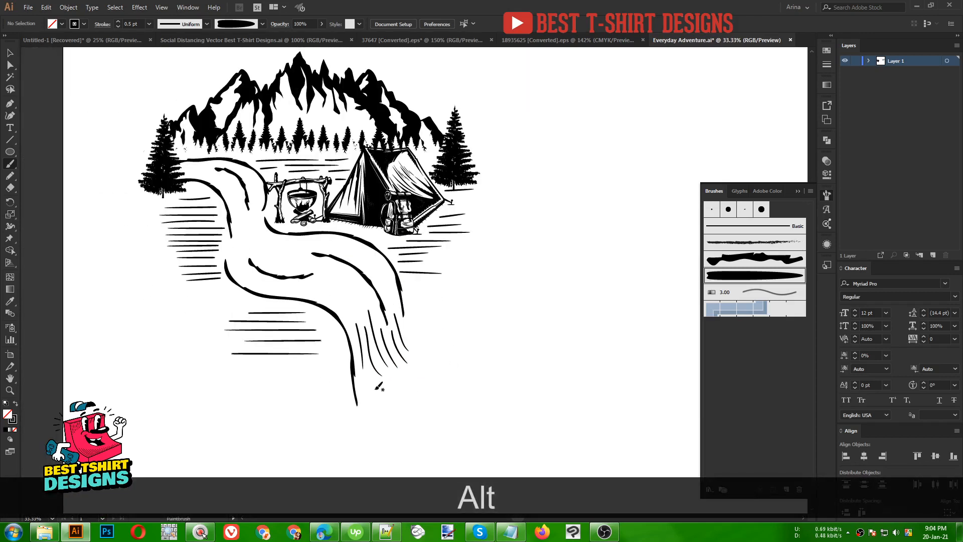
scroll(338, 286, "up", 1, "alt")
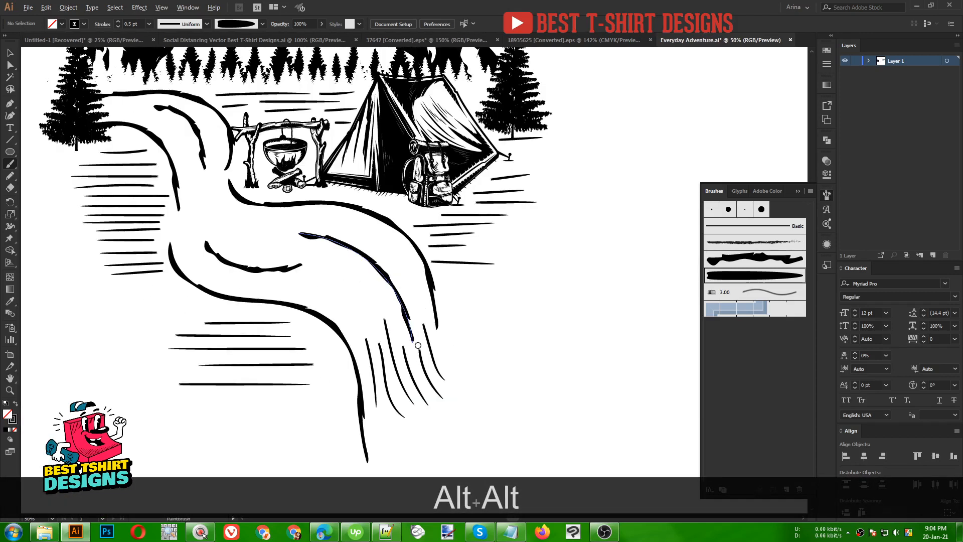
scroll(420, 387, "down", 1, "alt")
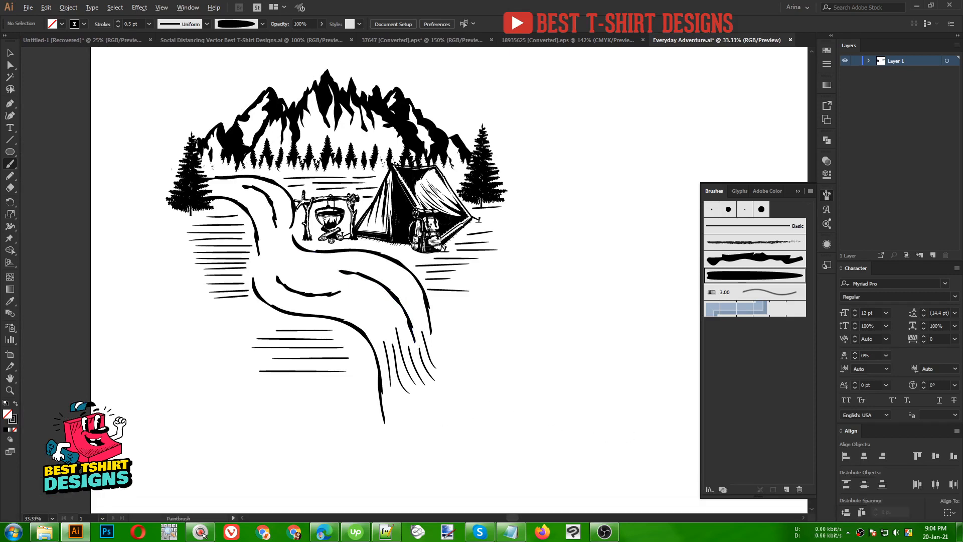
- Paint three thin curved water-flow strokes around the dark ripple in the river's upper bend, following its banks
scroll(250, 193, "up", 3, "alt")
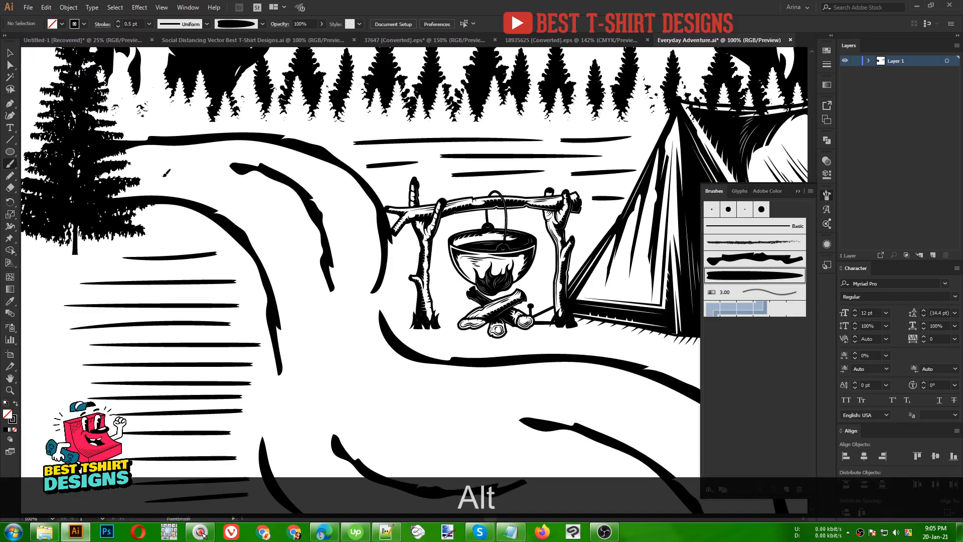
left_click_drag(163, 175, 253, 216)
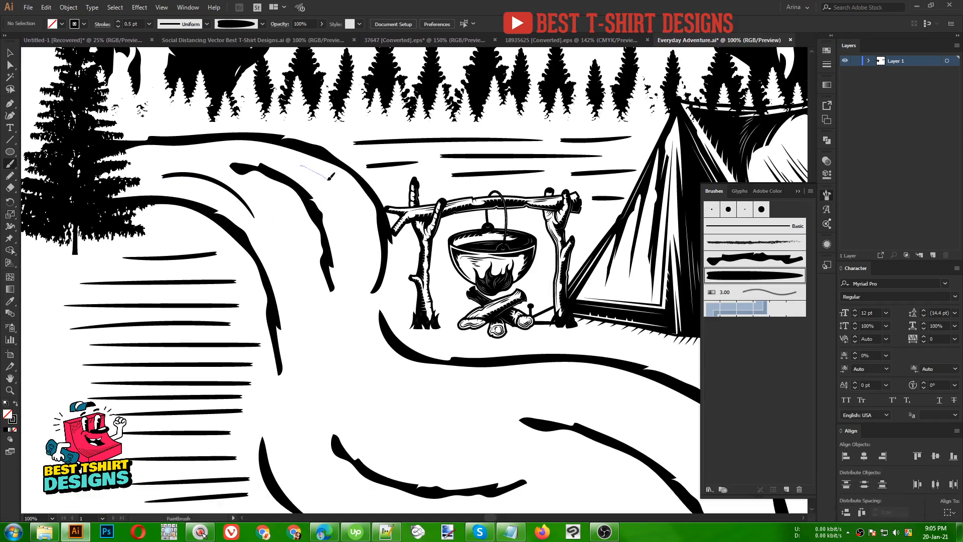
left_click_drag(330, 178, 348, 239)
left_click_drag(284, 239, 305, 304)
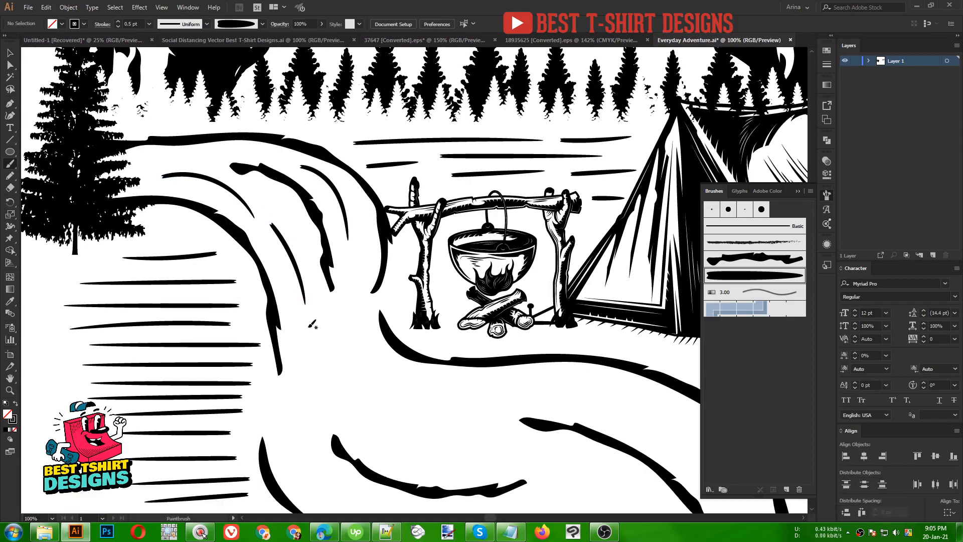
- Paint three thin curved strokes around the dark ripple in the river's middle bend, redoing the one just above the ripple
scroll(226, 173, "down", 1)
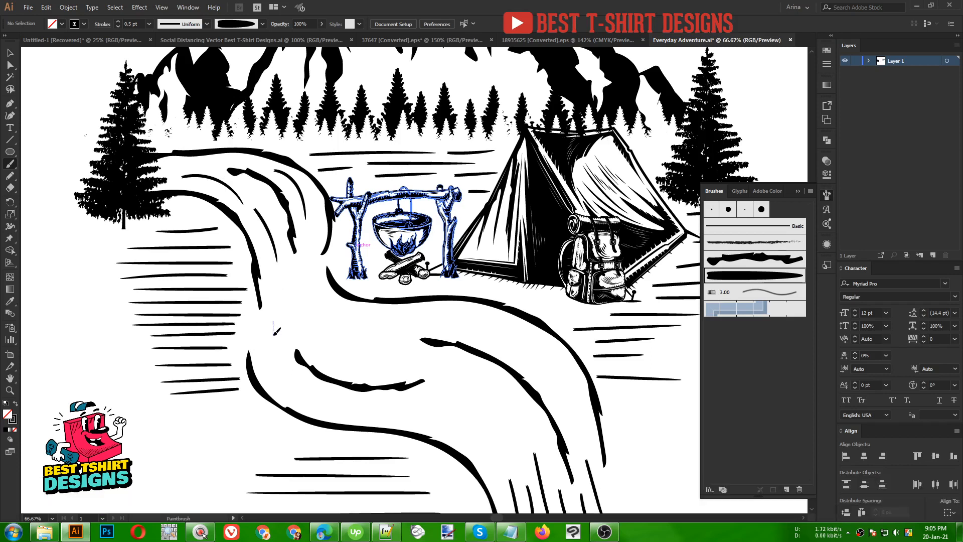
left_click_drag(273, 331, 331, 411)
left_click_drag(310, 284, 395, 343)
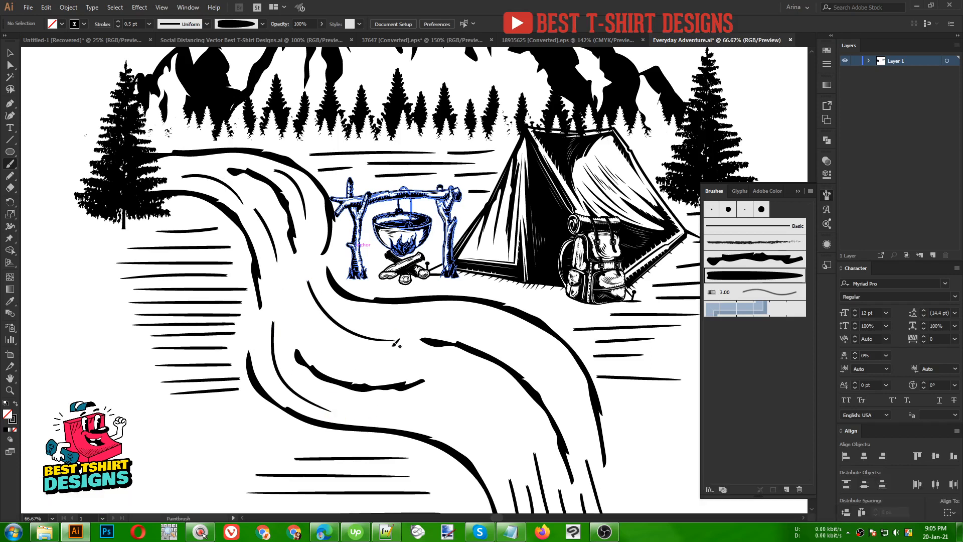
left_click_drag(299, 303, 384, 370)
key("ctrl+z")
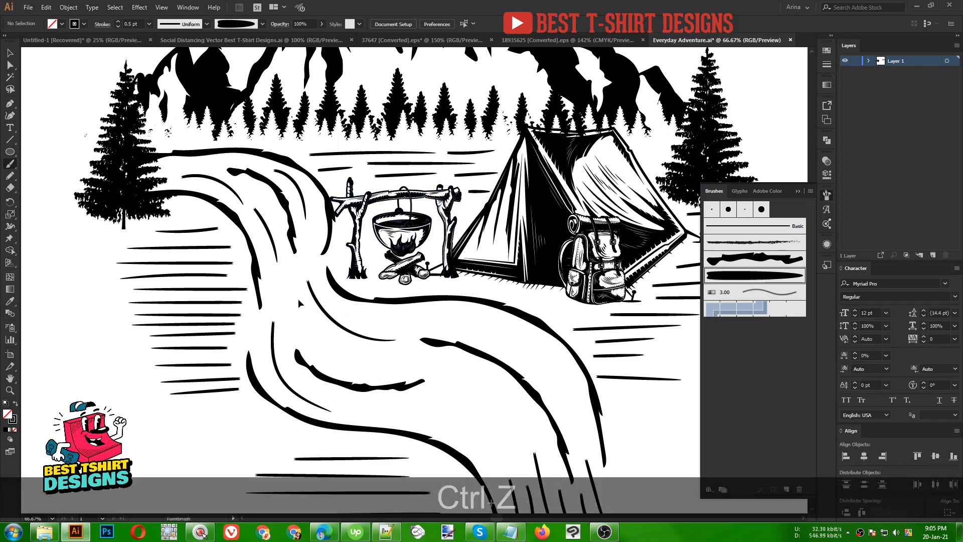
left_click_drag(291, 296, 363, 357)
- Paint two thin curved strokes below the dark ripple in the river's lower bend and one above it
scroll(409, 356, "down", 2)
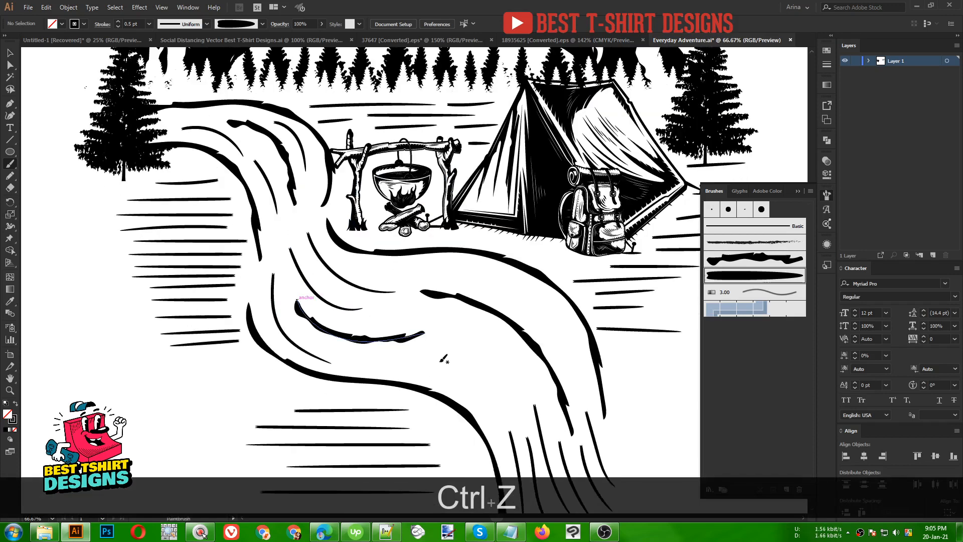
mouse_move(430, 354)
left_mouse_down()
mouse_move(491, 389)
mouse_move(504, 411)
left_mouse_up()
left_click_drag(503, 358, 519, 396)
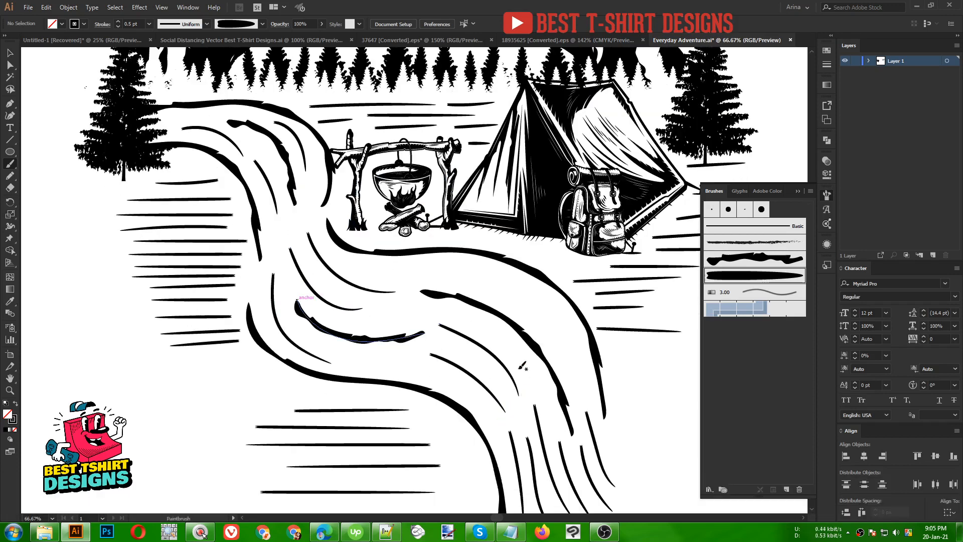
mouse_move(524, 298)
left_mouse_down()
mouse_move(502, 283)
mouse_move(560, 348)
left_mouse_up()
key("ctrl+z")
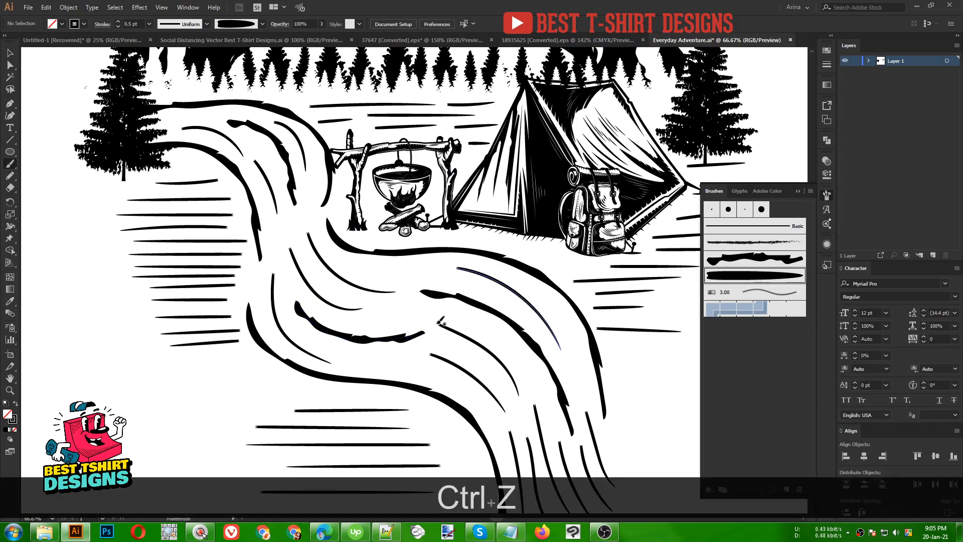
- Select the whole illustration, expand its appearance so the brush strokes become filled shapes, and deselect it
scroll(380, 300, "down", 2)
key("v")
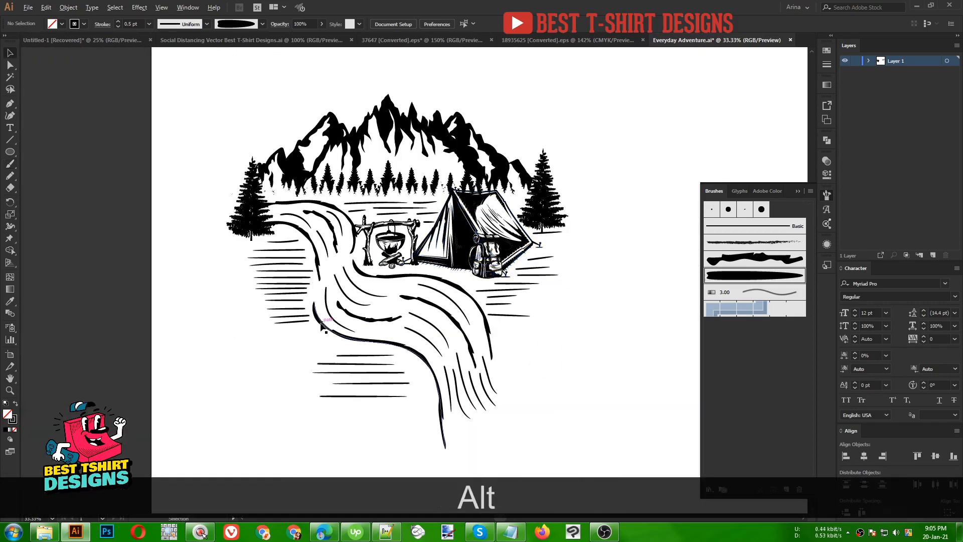
scroll(320, 315, "down", 1)
scroll(398, 196, "up", 1)
scroll(530, 399, "down", 2)
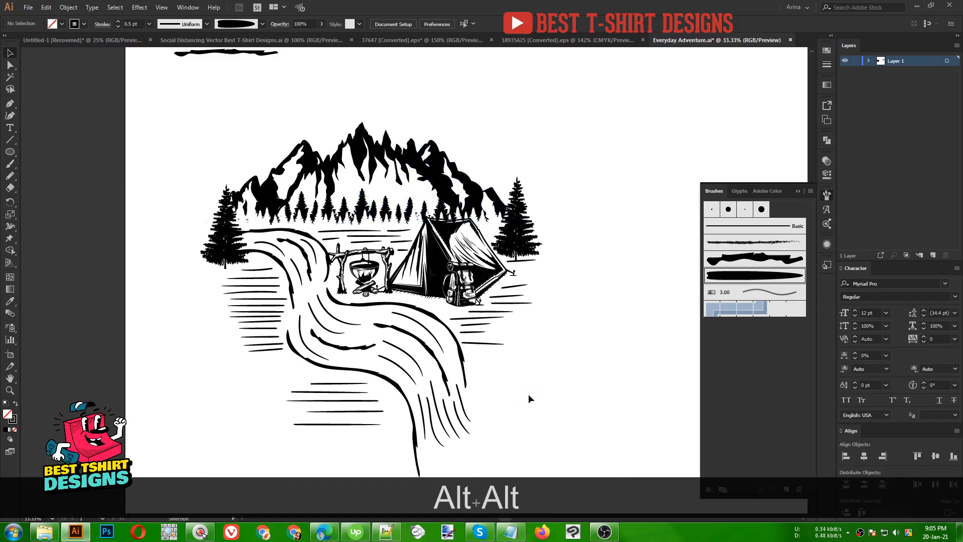
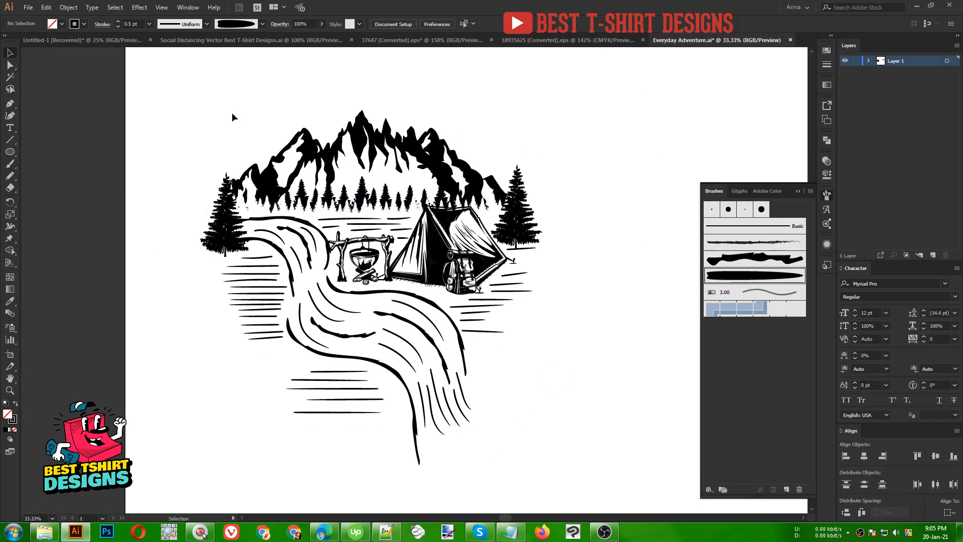
mouse_move(190, 84)
left_mouse_down()
mouse_move(371, 322)
mouse_move(609, 494)
left_mouse_up()
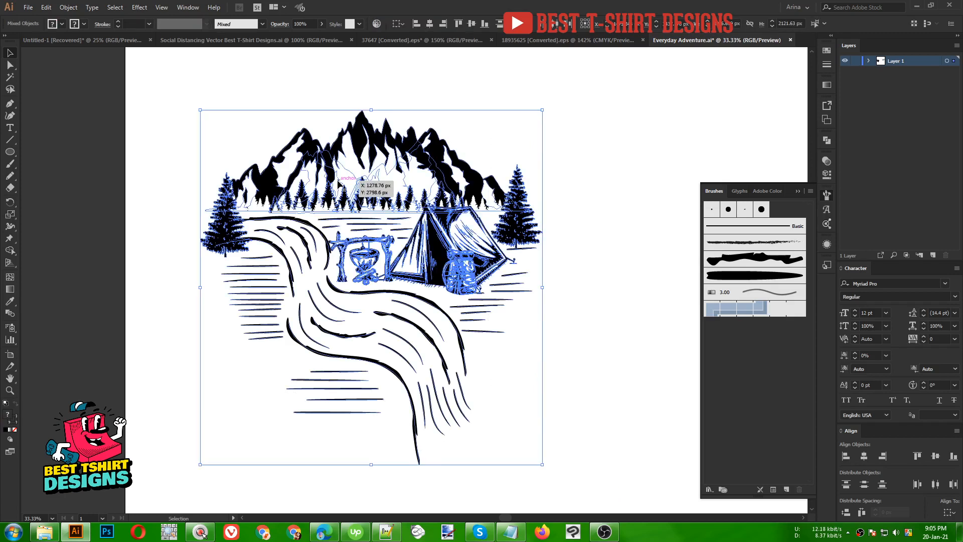
left_click(68, 7)
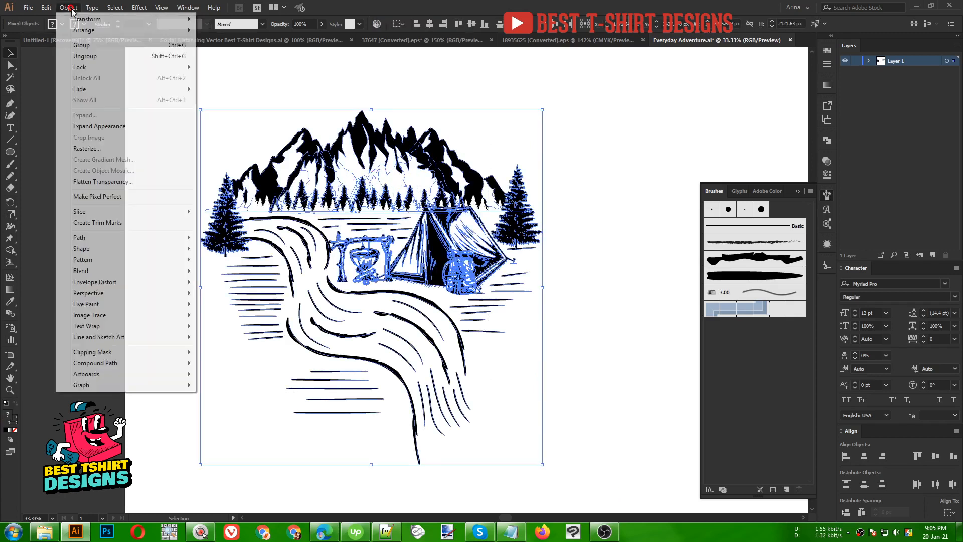
left_click(96, 127)
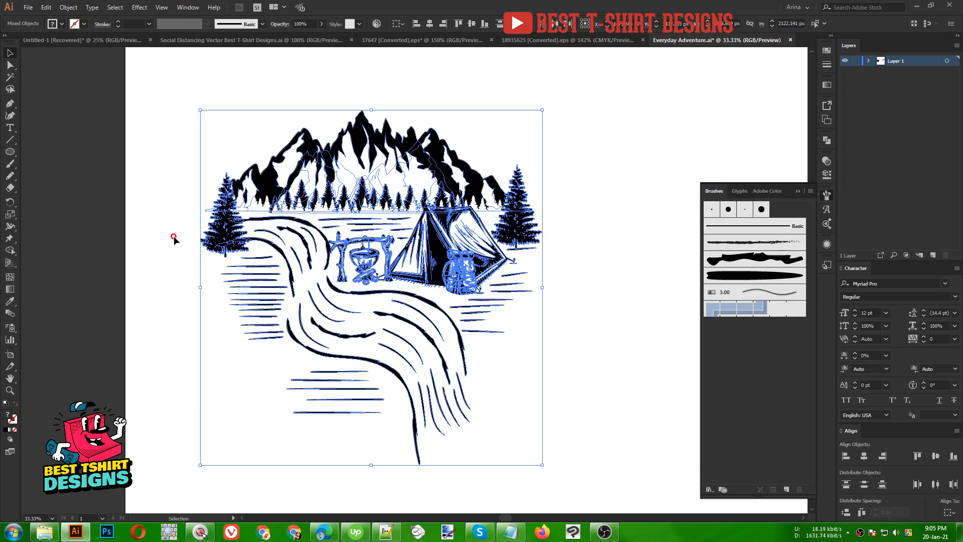
left_click(174, 240)
- Select all black-filled shapes of the illustration with the Magic Wand, open the fill swatches, and deselect the artwork
left_click(10, 76)
left_click(275, 187)
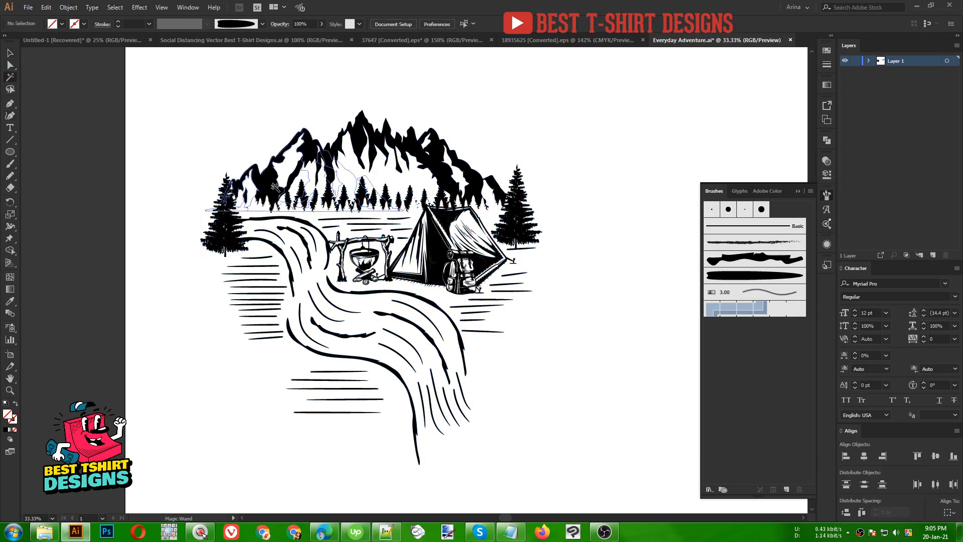
left_click(275, 187)
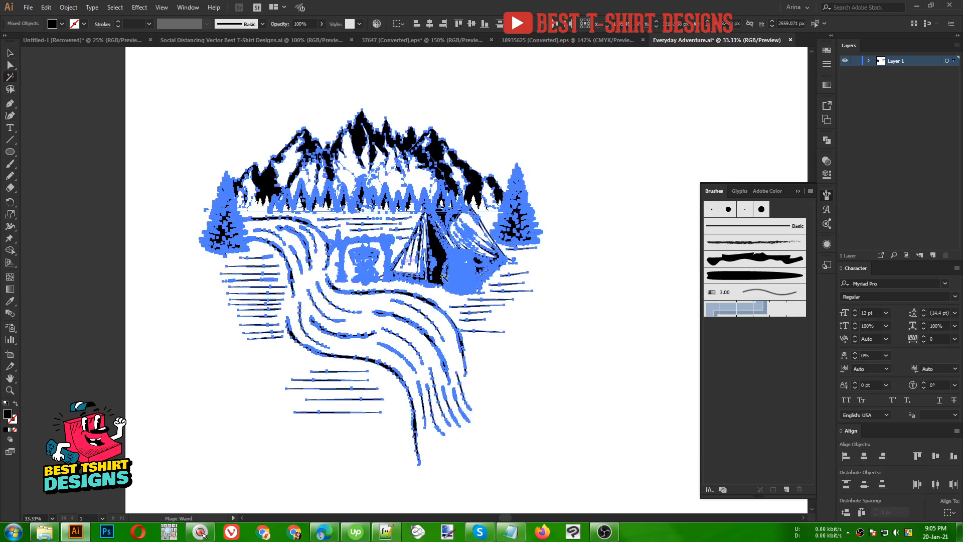
left_click(62, 24)
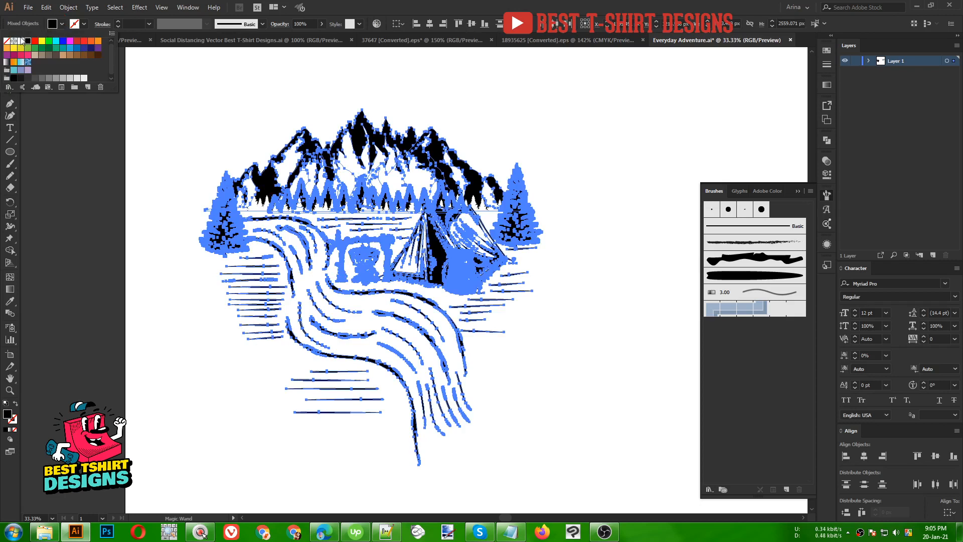
key("v")
left_click(208, 329)
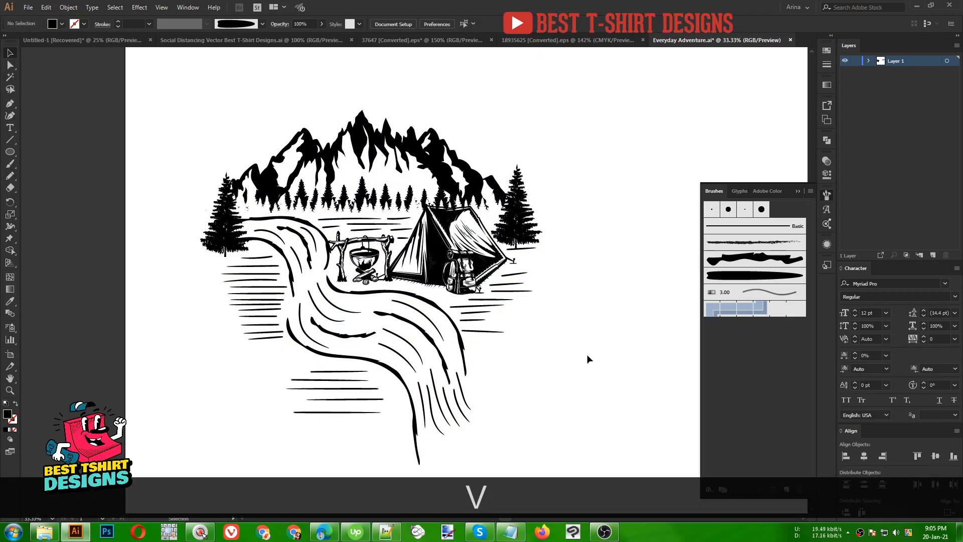
- Nudge the large pine tree beside the tent to the left, closer to the tent and mountains
scroll(490, 333, "down", 1)
scroll(490, 333, "down", 1, "alt")
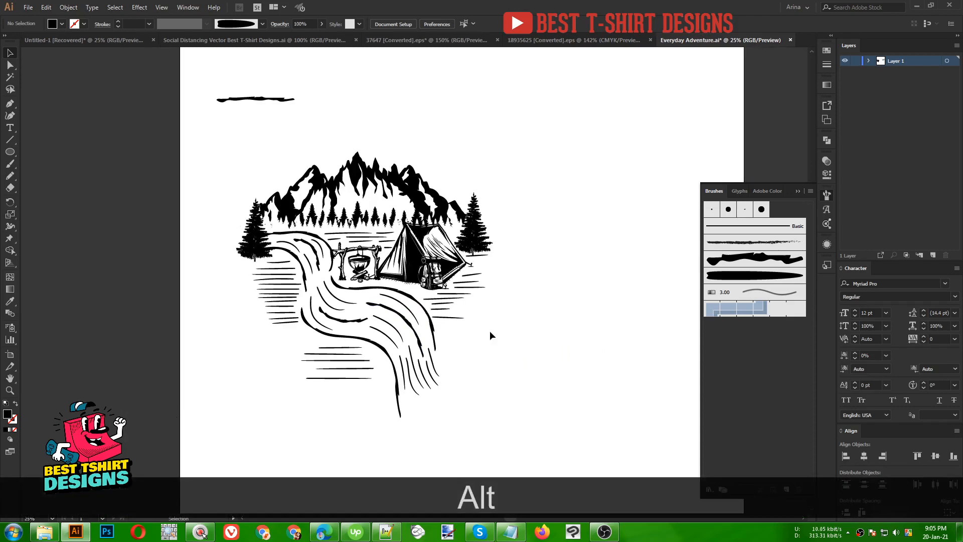
scroll(490, 332, "up", 1)
scroll(490, 332, "down", 1)
scroll(491, 332, "down", 1, "alt")
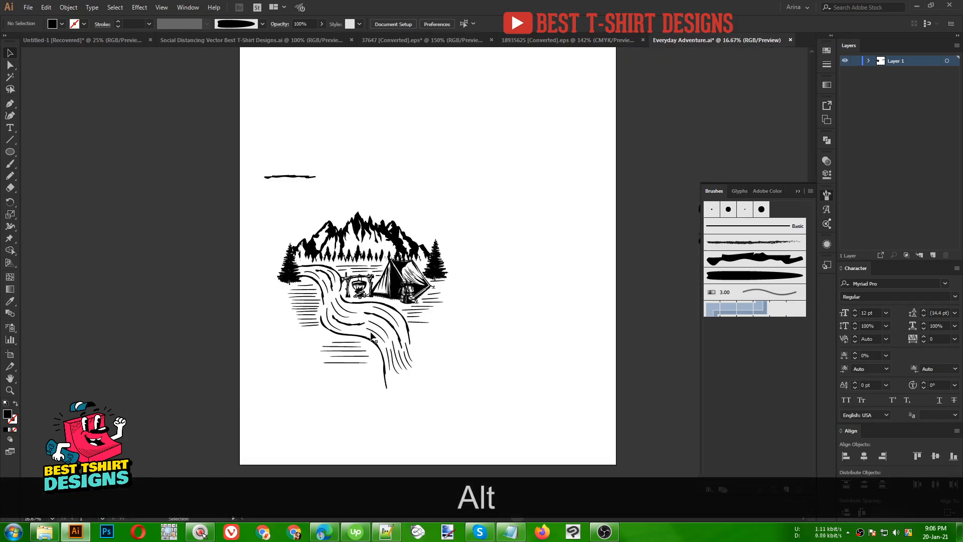
scroll(497, 331, "up", 1)
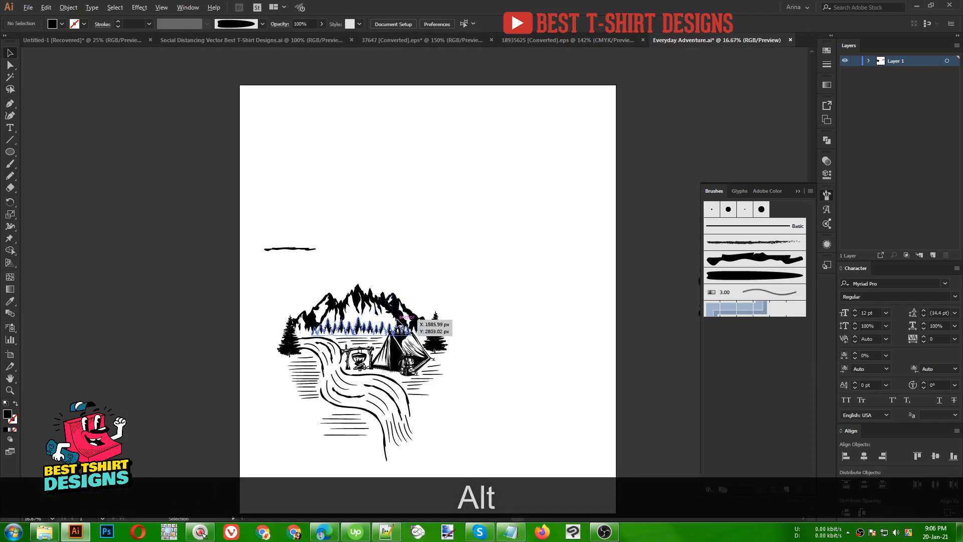
scroll(457, 239, "up", 1, "alt")
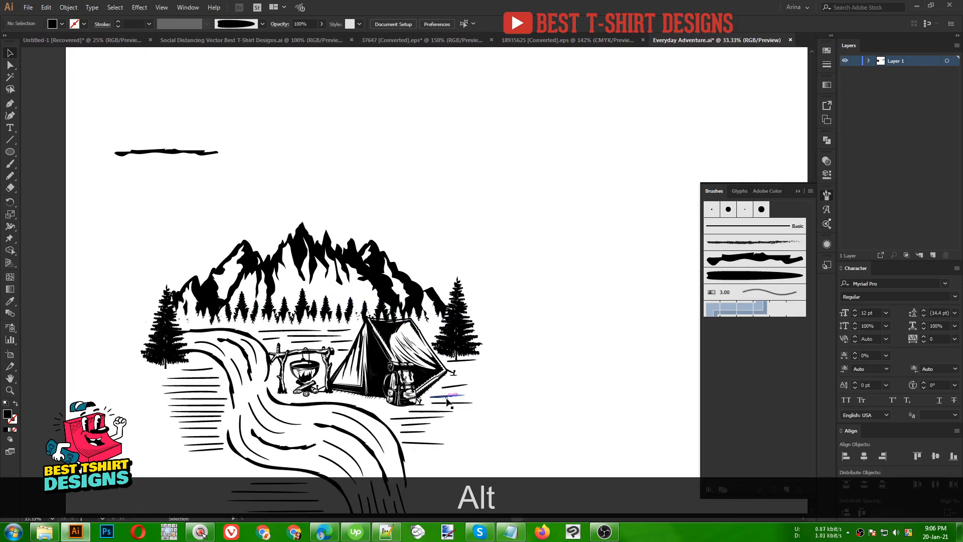
scroll(445, 393, "up", 1, "alt")
left_click(451, 337)
key("Left")
key("Left")
key("Left")
key("Left")
key("Left")
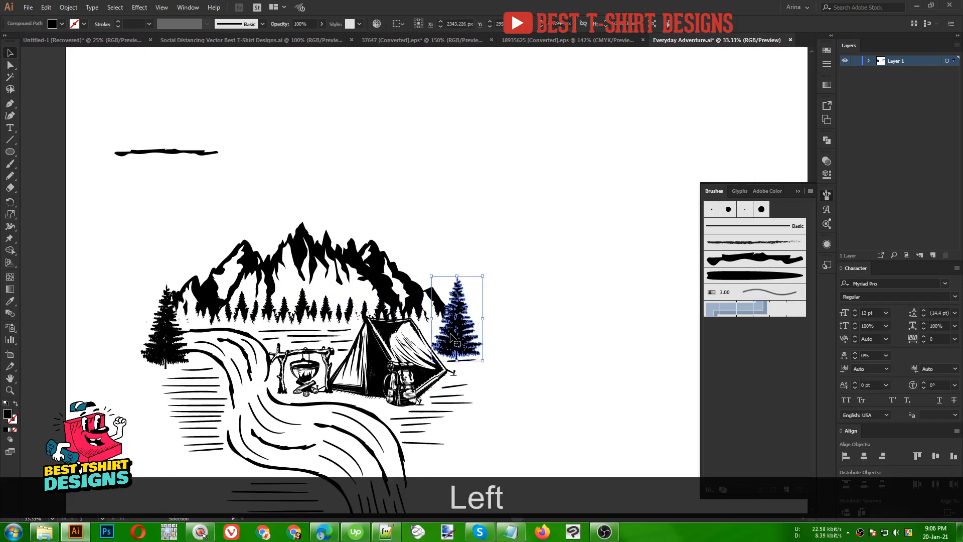
key("Left")
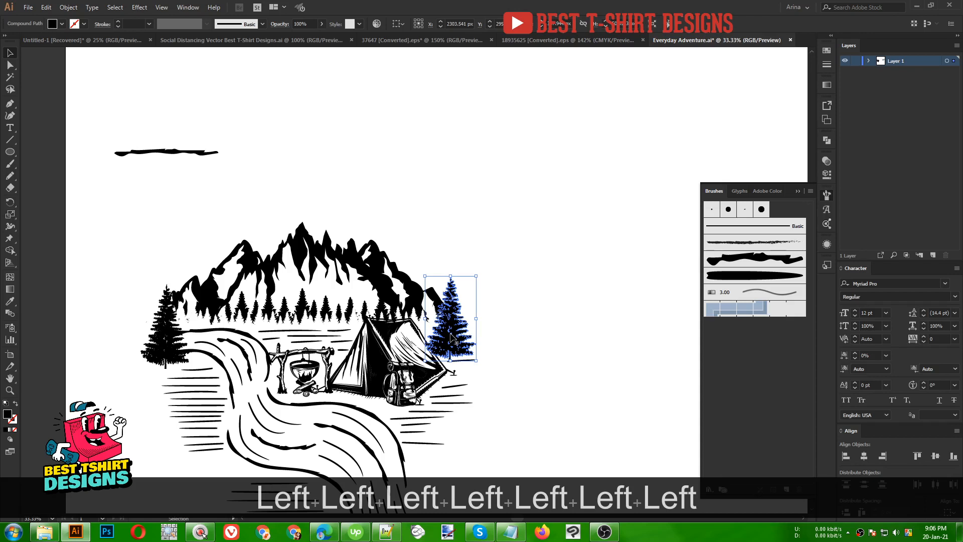
- Nudge the ground line beneath the pine beside the tent left so it sits under the trunk, and deselect it
scroll(480, 367, "up", 3, "alt")
left_click(446, 348)
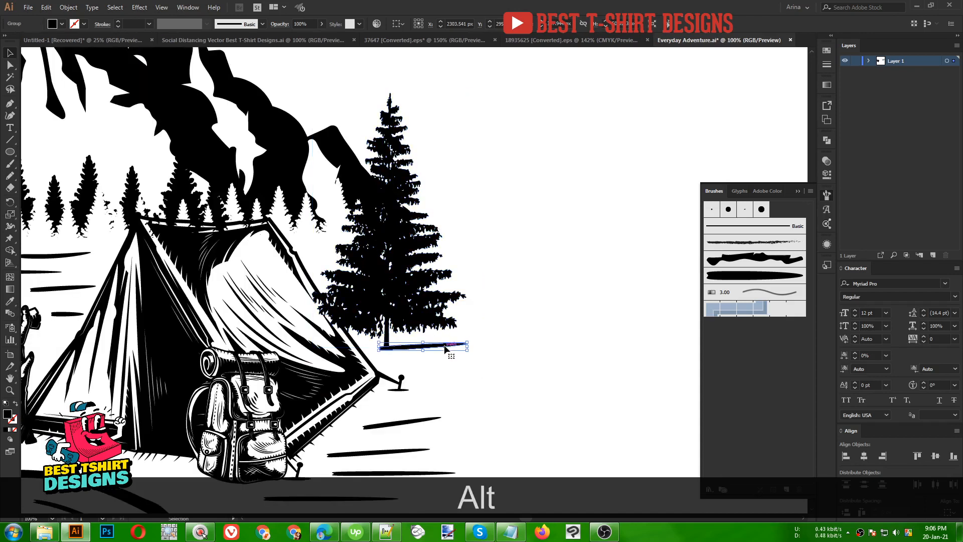
key("Left")
key("Left")
key("Left")
key("Left")
key("Left")
key("Left")
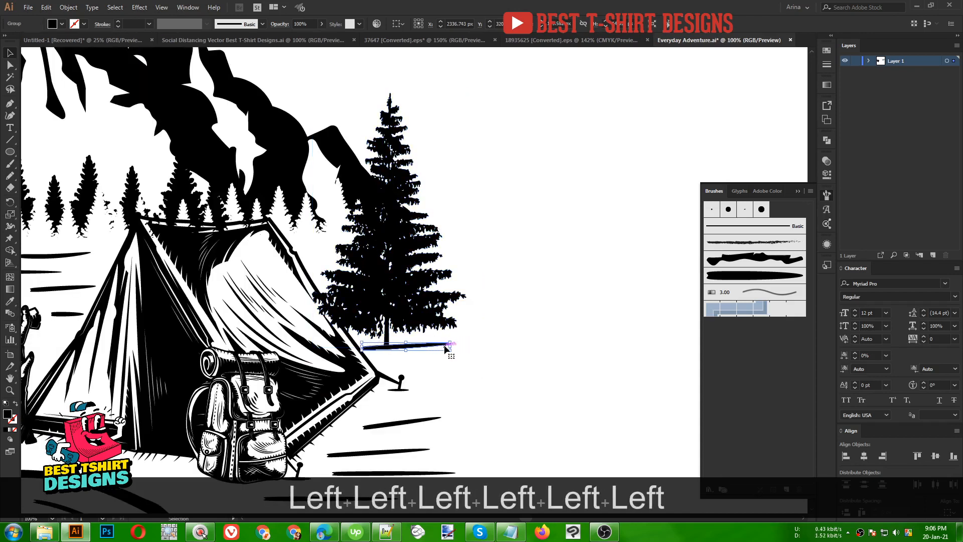
left_click(523, 327)
- Delete the stray rough brush stroke lying above the mountains
scroll(514, 324, "down", 2, "alt")
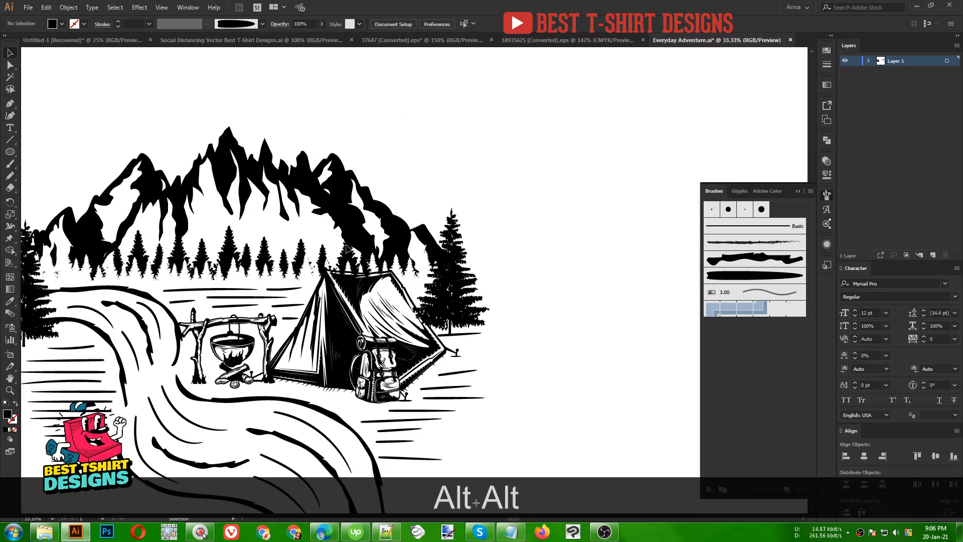
scroll(514, 323, "down", 1, "alt")
left_click_drag(157, 98, 196, 166)
key("Delete")
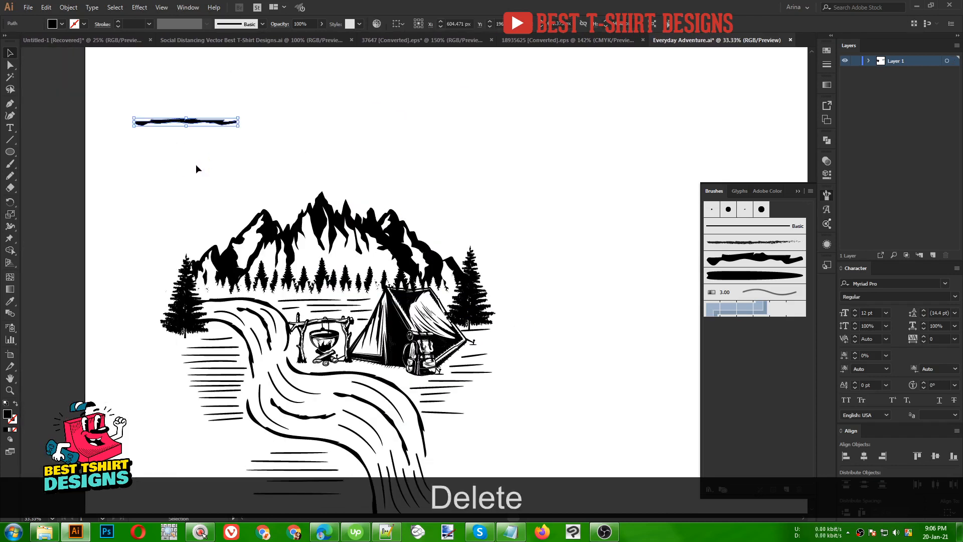
scroll(211, 174, "down", 2)
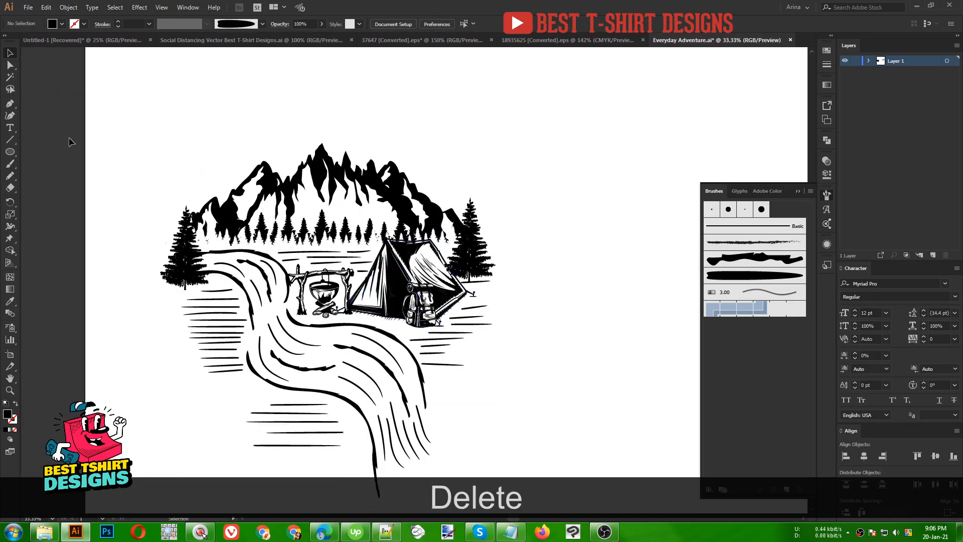
- Draw an unfilled outlined ellipse about 1728 × 897 px around the mountains, its sides reaching the tops of the two large pines
left_click(9, 152)
mouse_move(190, 132)
left_mouse_down()
mouse_move(451, 241)
mouse_move(482, 272)
mouse_move(469, 281)
left_mouse_up()
key("shift+x")
key("v")
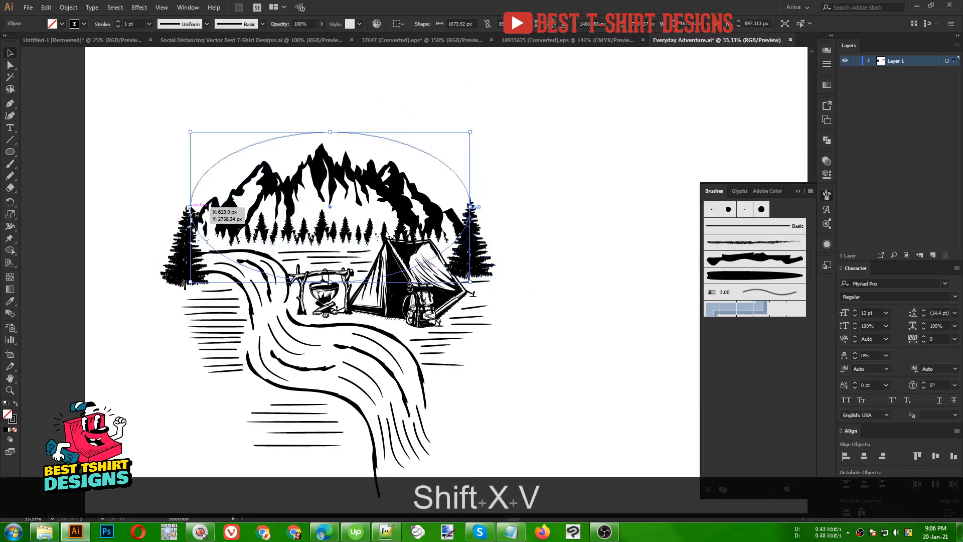
left_click_drag(191, 205, 182, 210)
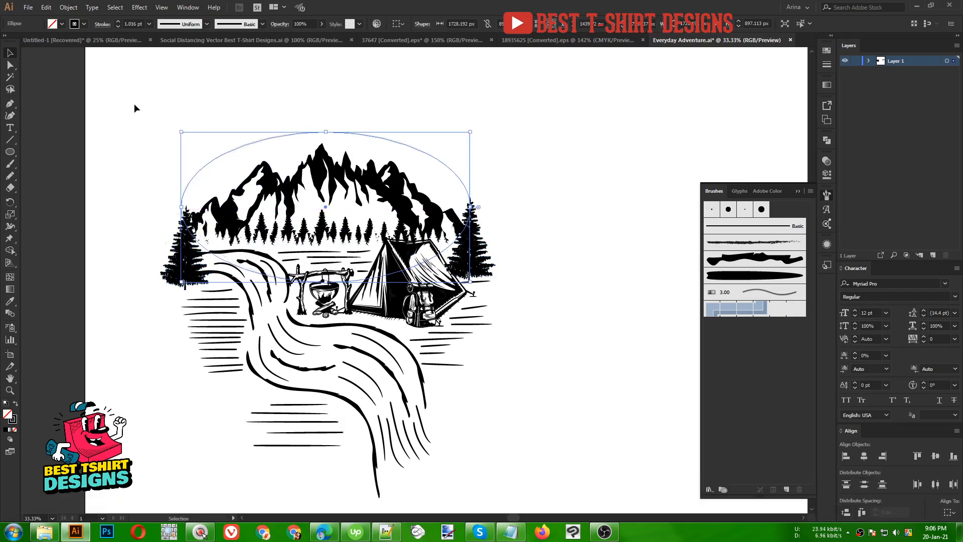
- Group the whole illustration, leaving the ellipse out of the group
left_click_drag(134, 104, 545, 484)
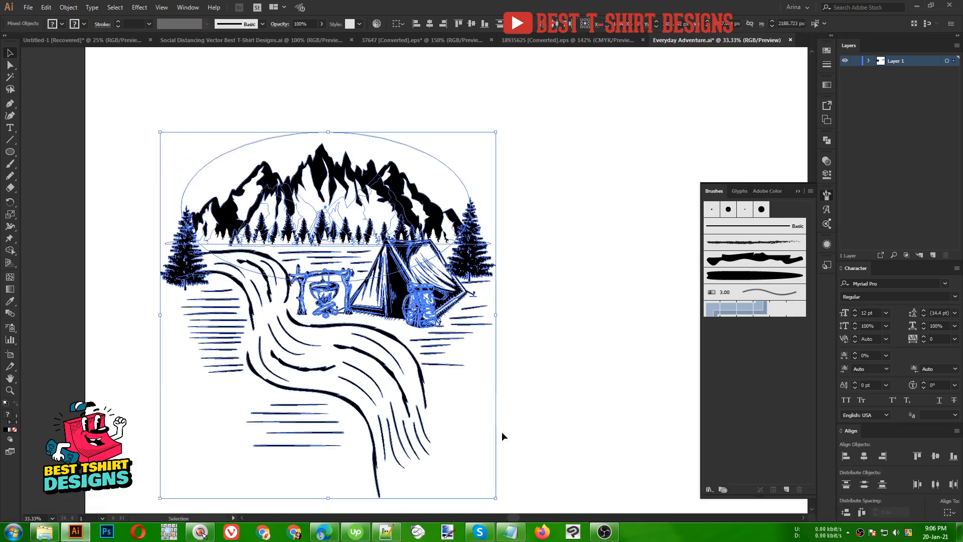
left_click(437, 158, "shift")
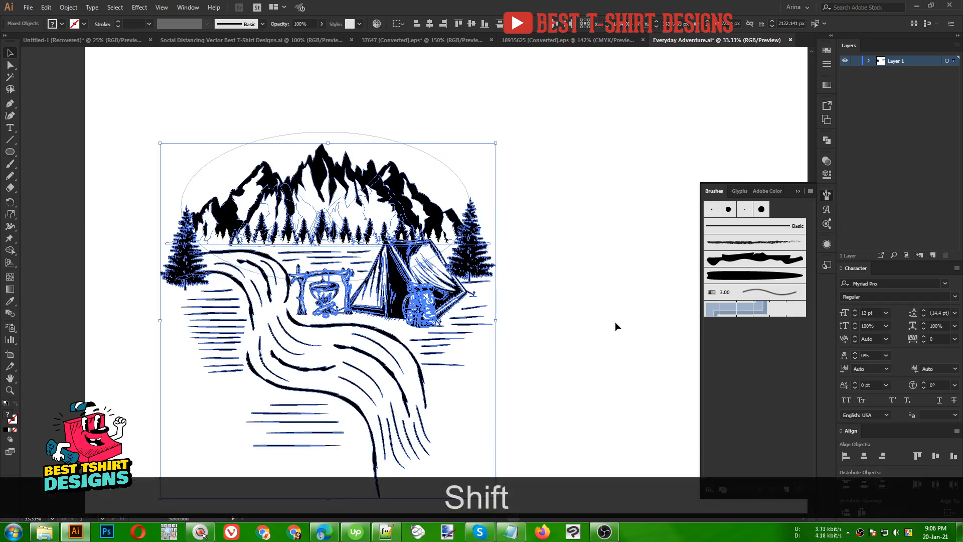
key("ctrl+g")
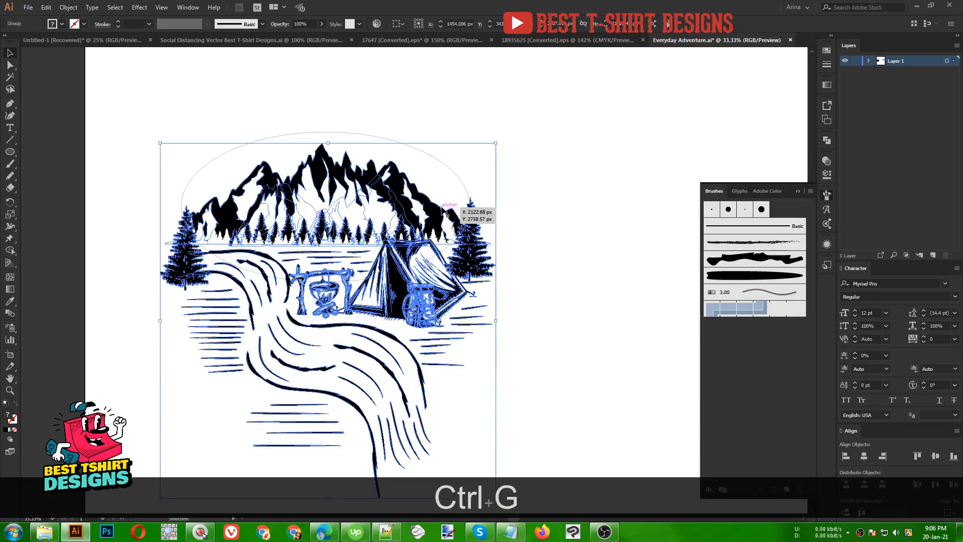
- Try moving the grouped illustration aside, undo the move, and deselect it
left_click(534, 273)
left_click_drag(408, 286, 593, 271)
key("ctrl+z")
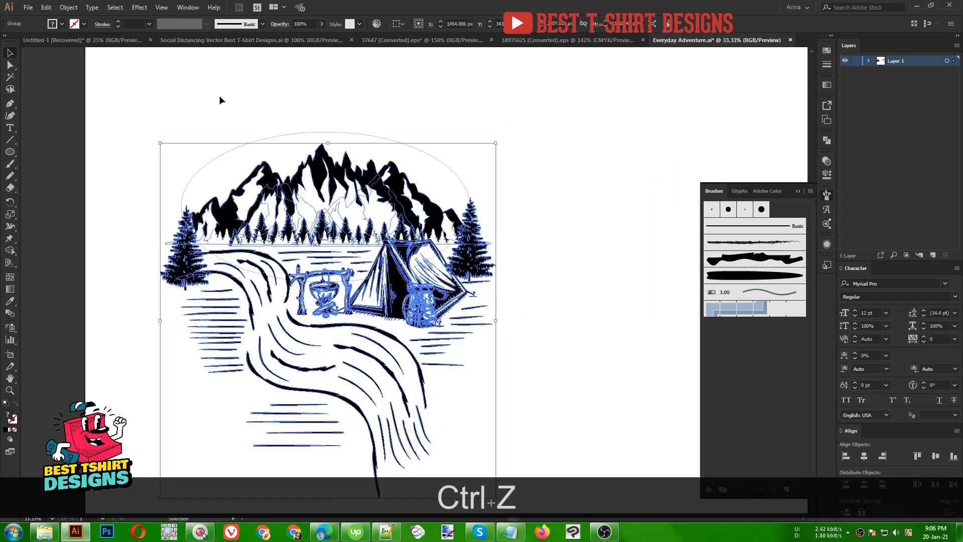
left_click(386, 98)
- Bring the slogan above the illustration and merge its pieces into one text line reading "everyday is a new adventure"
scroll(322, 344, "down", 2)
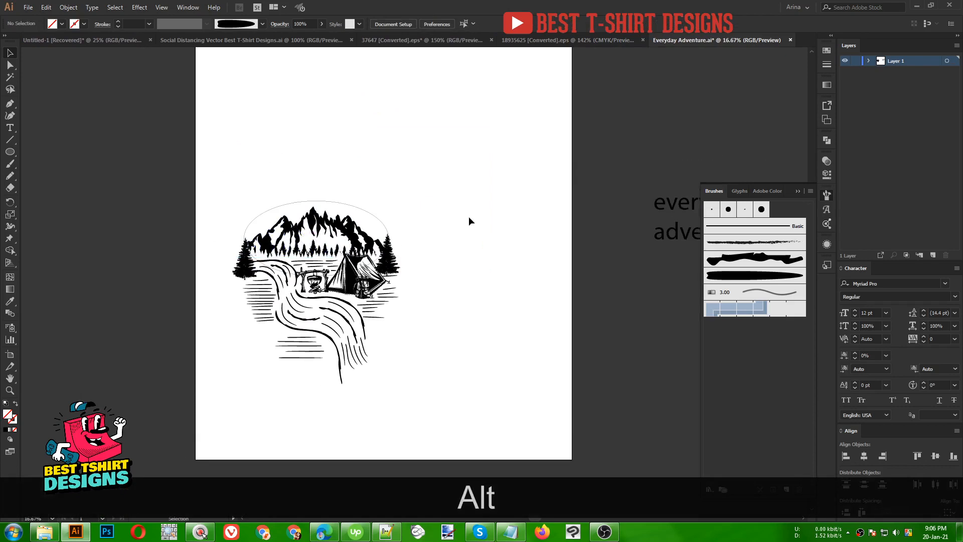
left_click_drag(659, 235, 279, 143)
left_click_drag(657, 273, 442, 194)
key("ctrl+x")
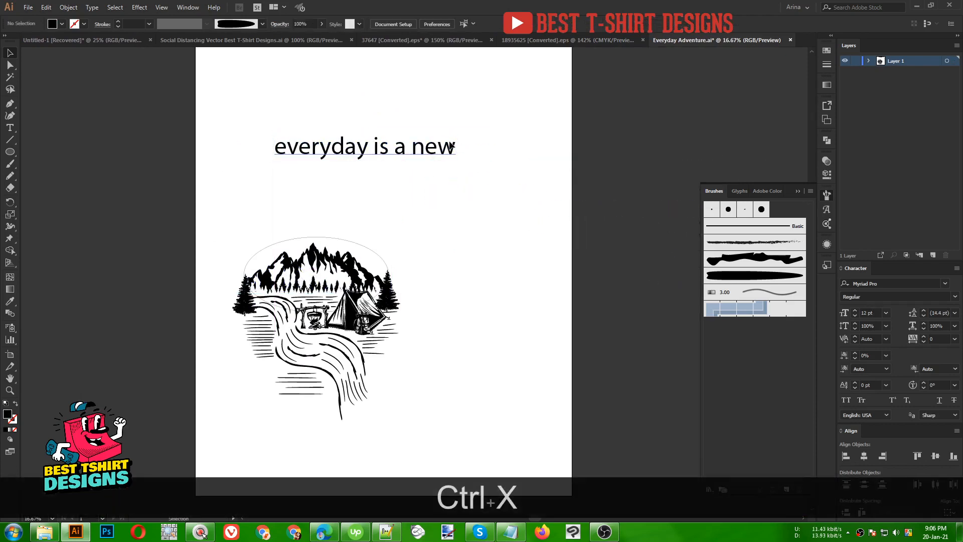
double_click(453, 146)
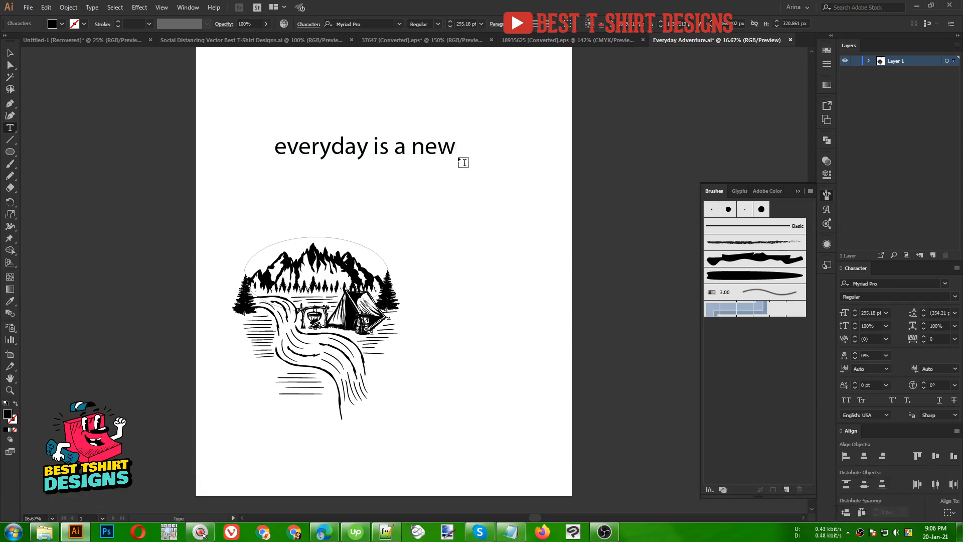
key("ctrl+v")
left_click(11, 54)
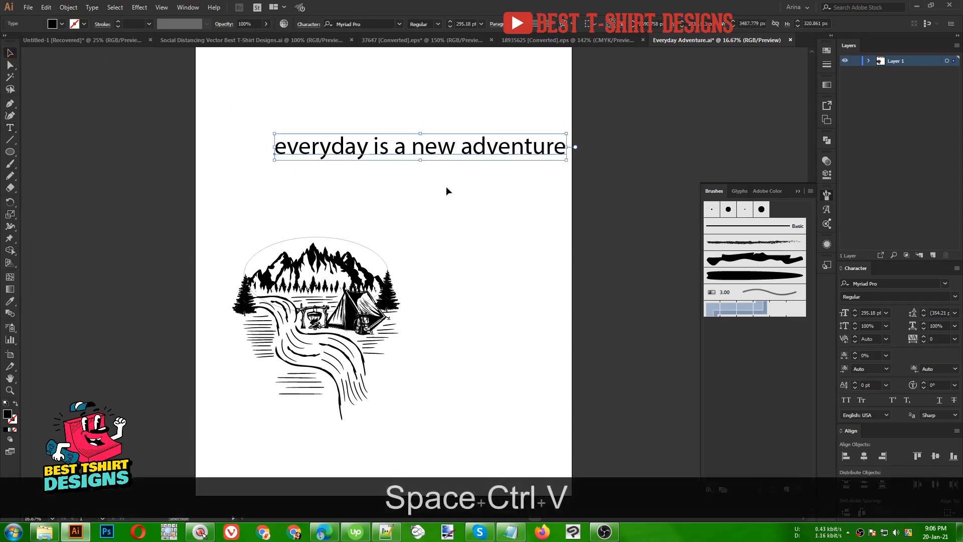
- Set the slogan in the Balbeer Rustic font with All Caps, and shift it left above the illustration
left_click(359, 24)
type("beer")
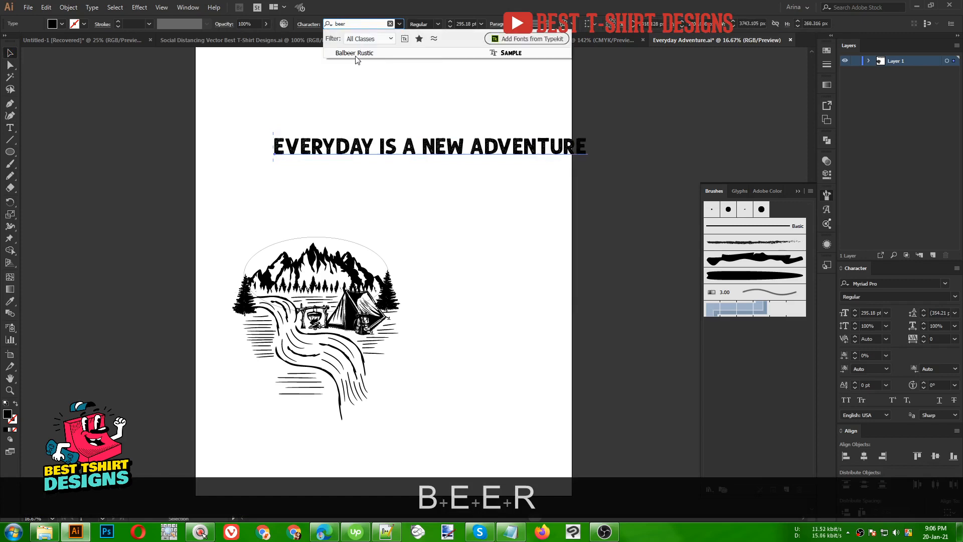
left_click(358, 55)
left_click(847, 400)
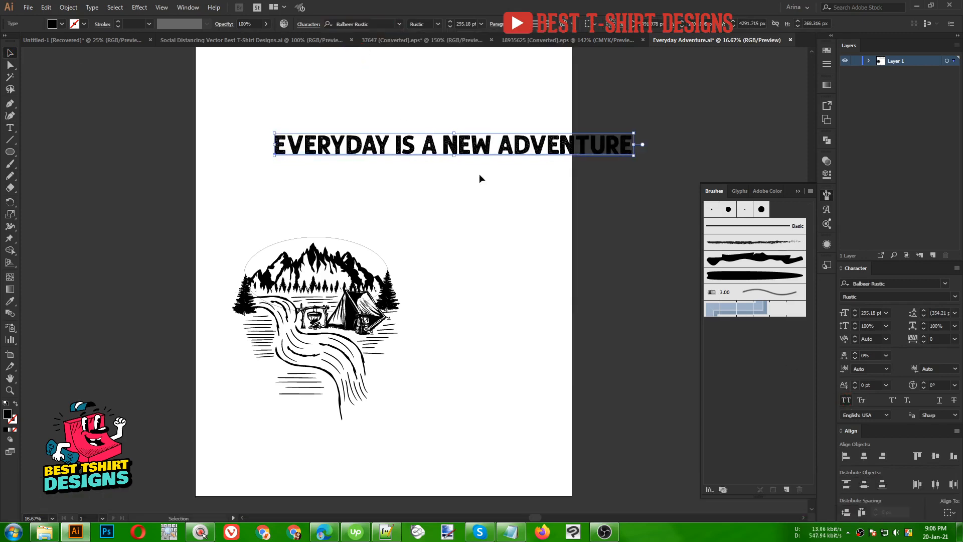
left_click_drag(477, 147, 373, 146)
- Cut the slogan and paste it as type on a path along the ellipse, starting at the ellipse's leftmost point
key("ctrl")
key("ctrl+x")
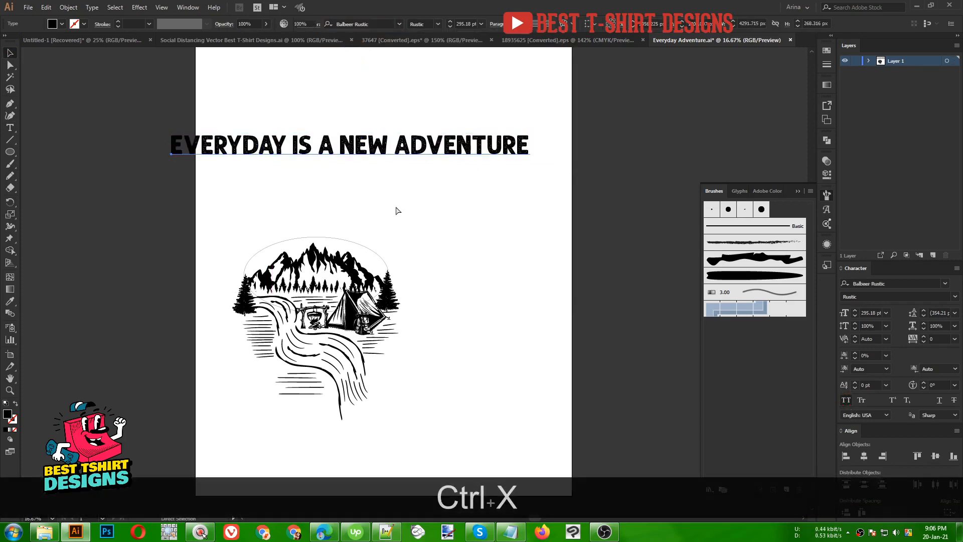
scroll(308, 267, "up", 3)
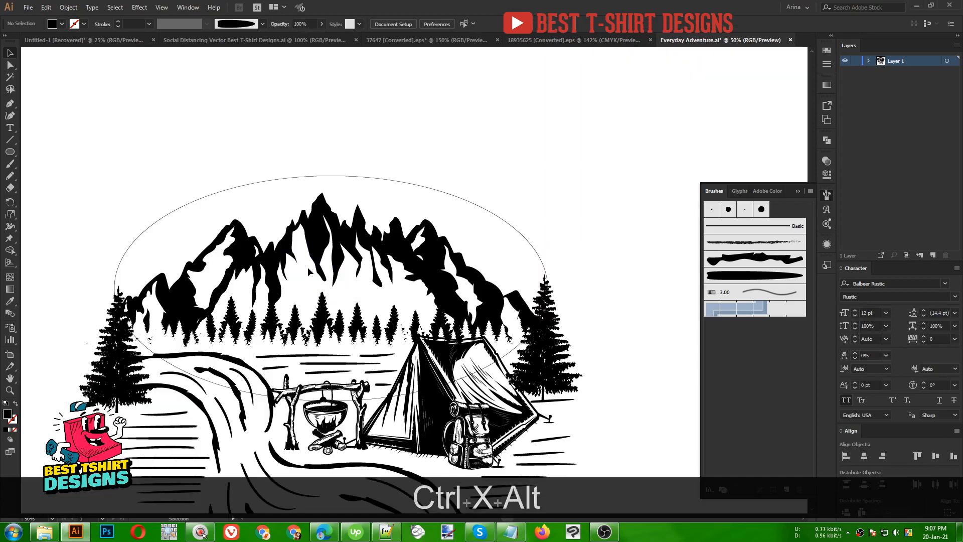
left_click(281, 178)
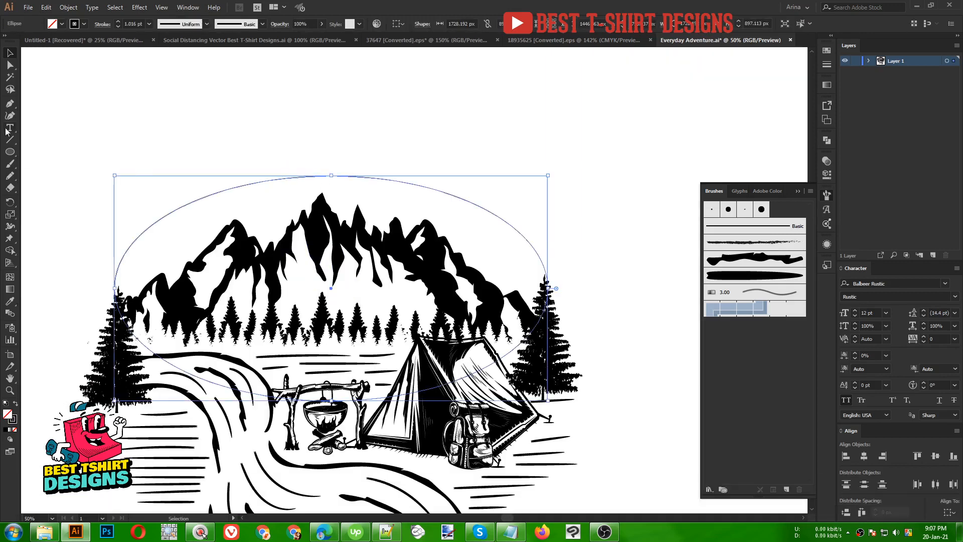
left_click_drag(7, 130, 50, 151)
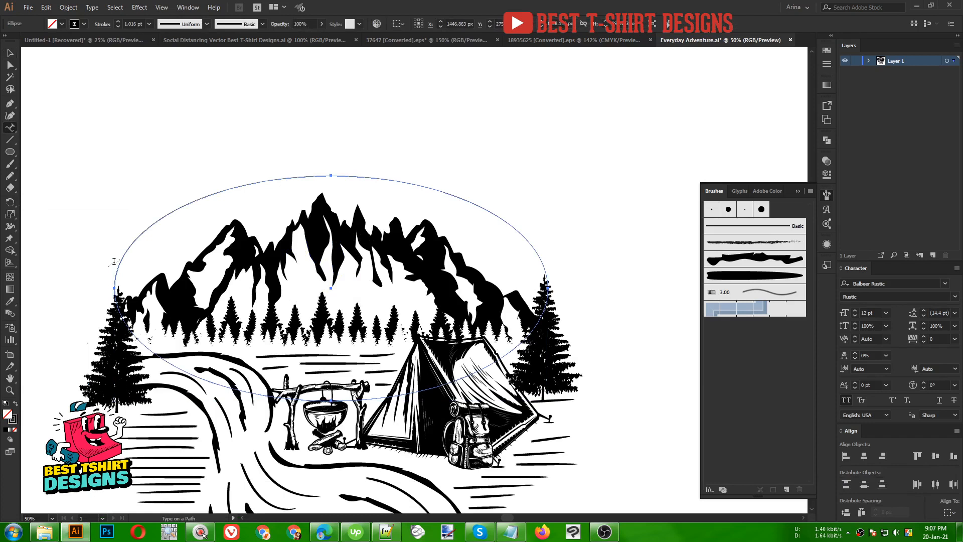
left_click(114, 288)
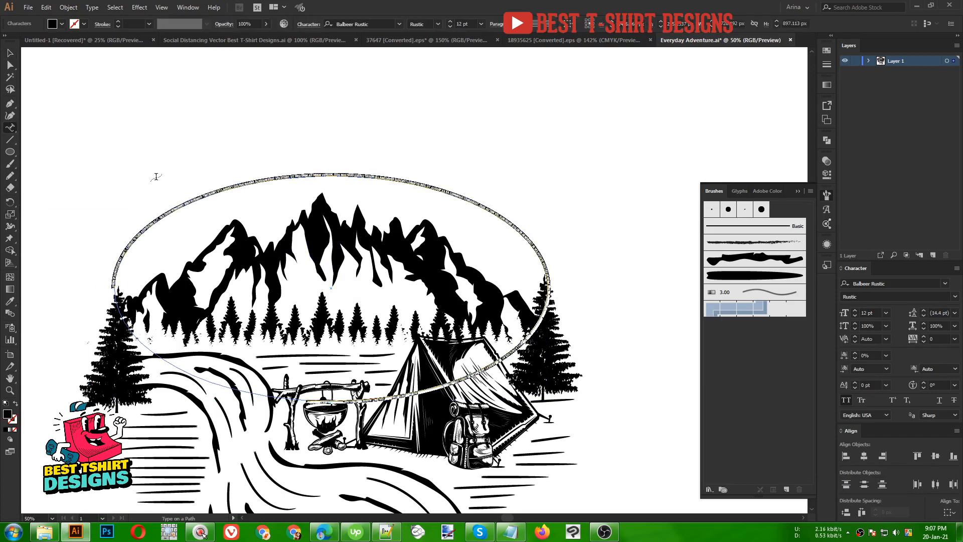
key("ctrl+v")
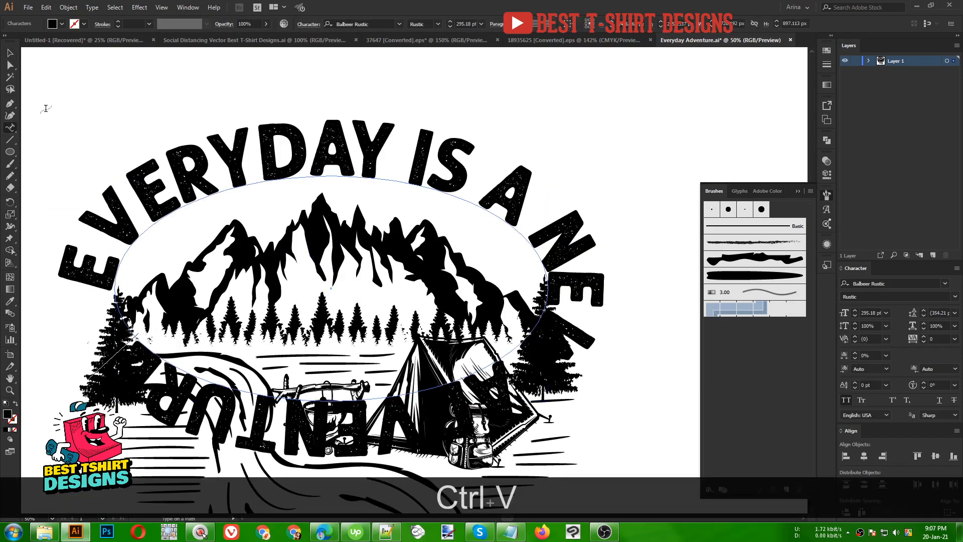
- Set the curved slogan to 130 pt and centre it along the ellipse's upper half, between the leftmost and rightmost points
left_click(9, 53)
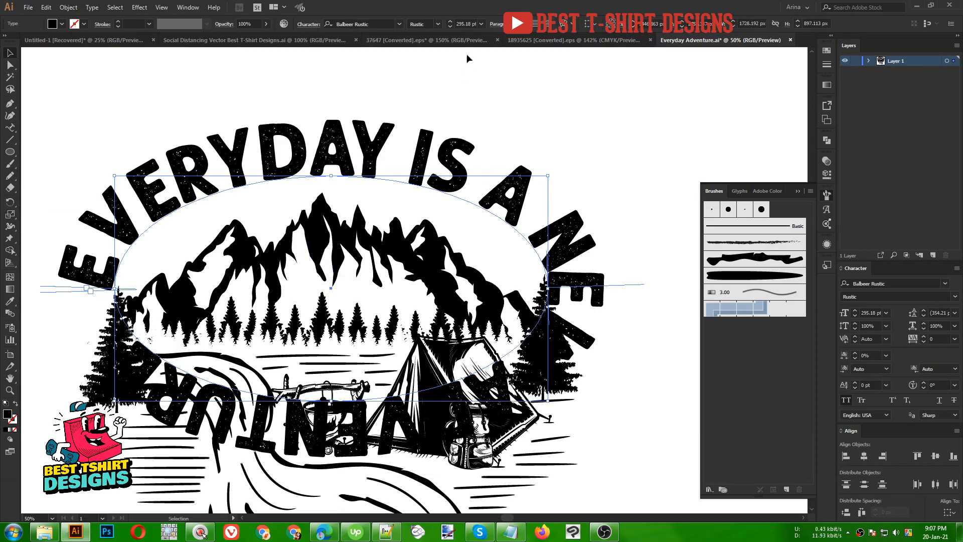
scroll(471, 22, "down", 9)
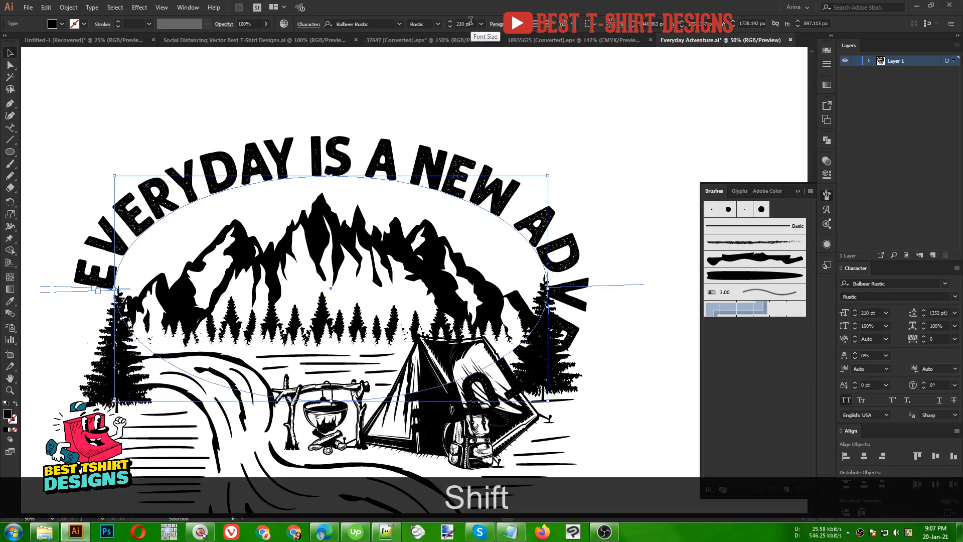
scroll(471, 20, "down", 6)
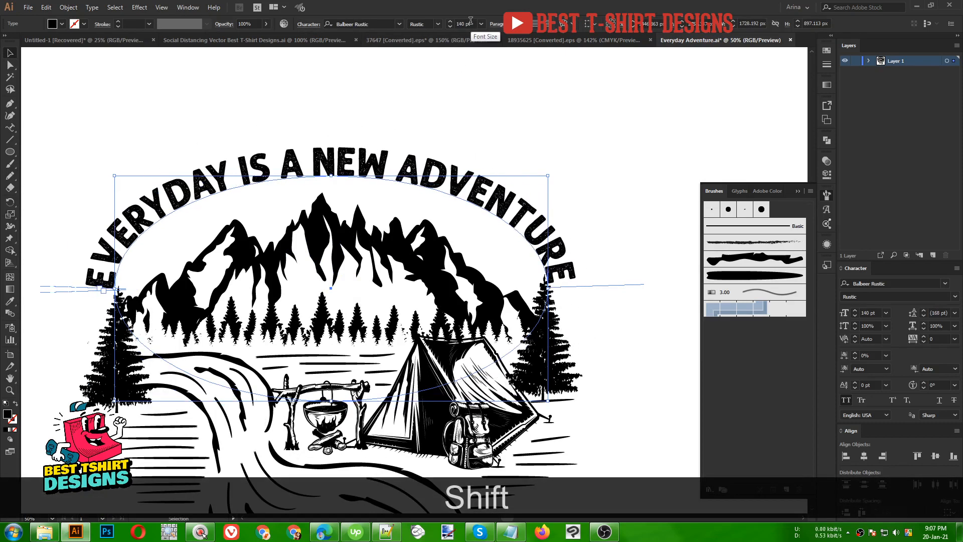
scroll(470, 20, "down", 1)
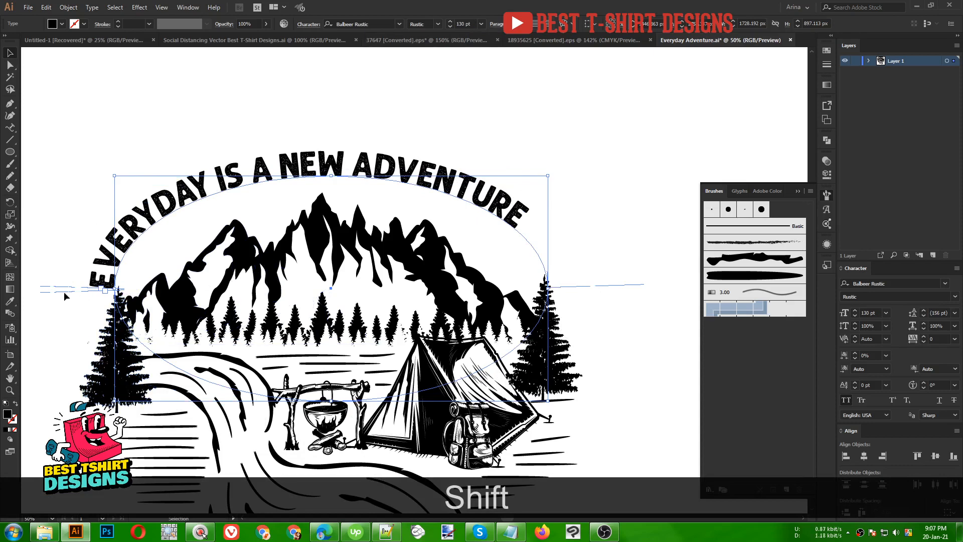
left_click_drag(88, 292, 610, 288)
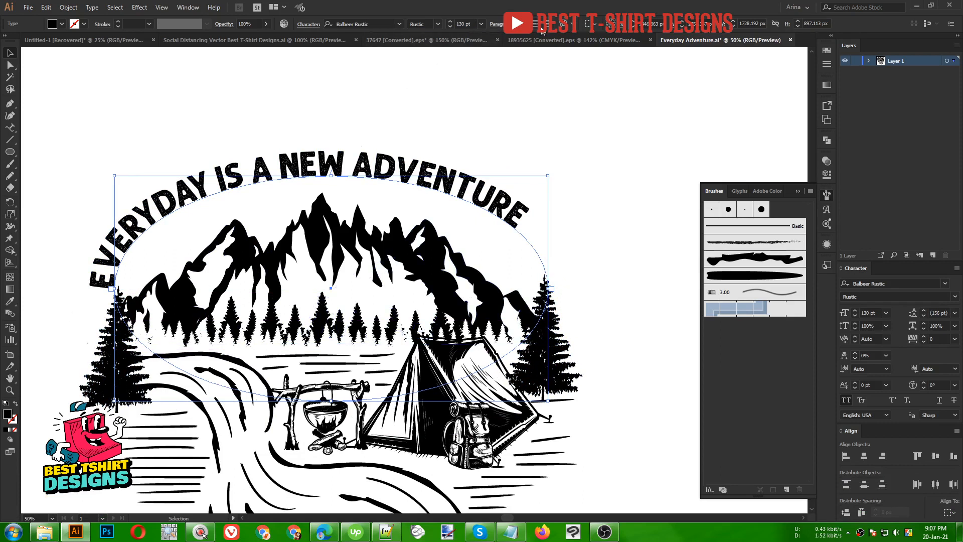
left_click(540, 26)
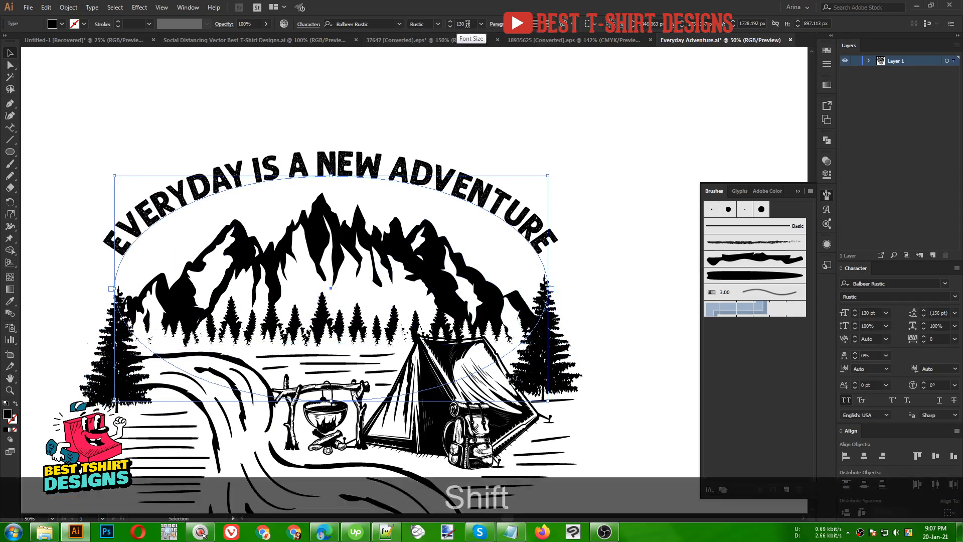
- Try the centred slogan at 120 pt and return it to 130 pt
scroll(468, 23, "down", 1)
left_click(350, 93)
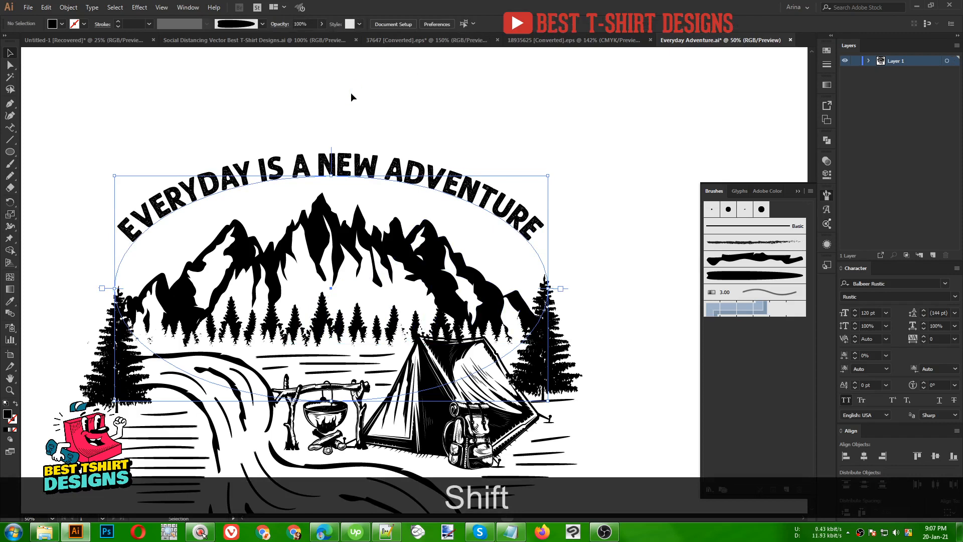
left_click(324, 185)
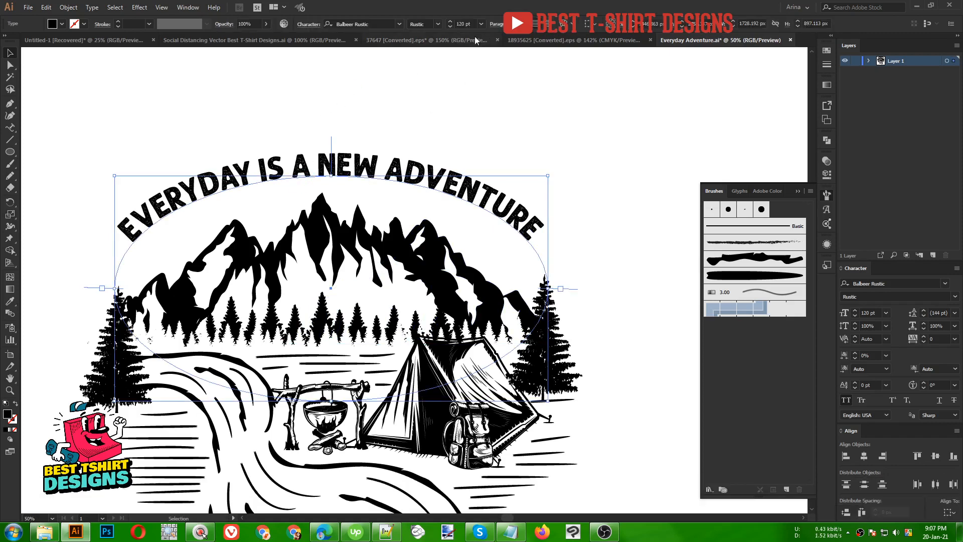
scroll(467, 23, "up", 1)
left_click(318, 78)
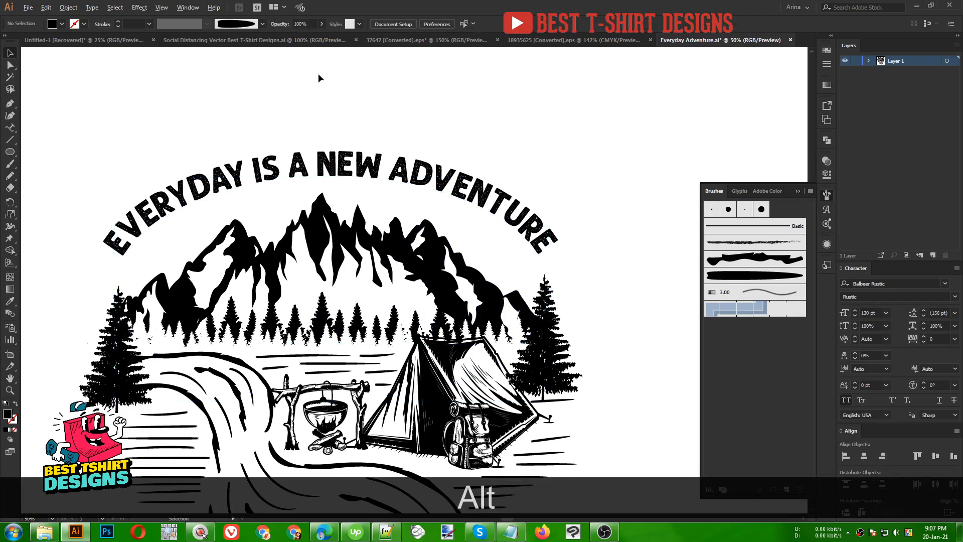
- Move the slogan together with its ellipse off the illustration to the empty area on its right
scroll(318, 78, "down", 1)
scroll(490, 186, "down", 1)
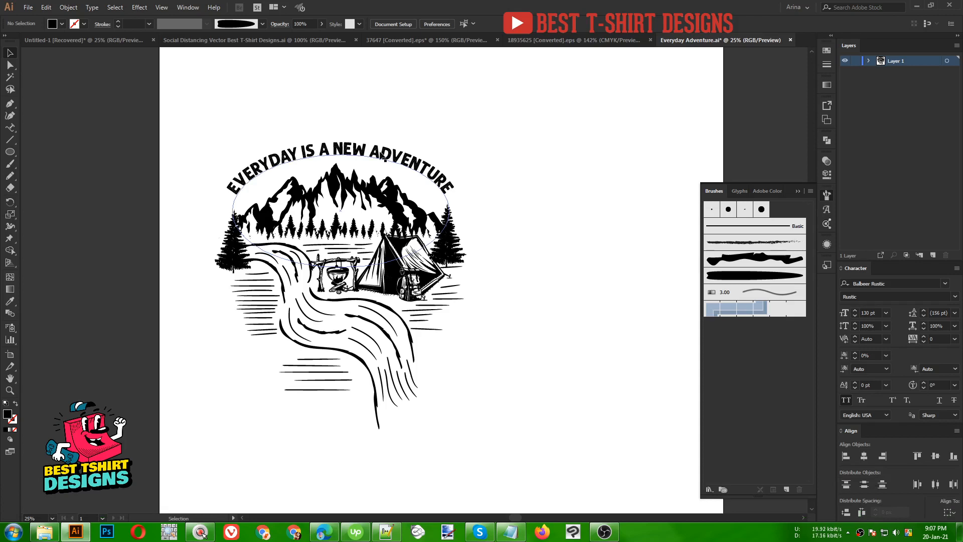
left_click_drag(383, 155, 673, 98)
left_click_drag(428, 131, 354, 129)
scroll(354, 129, "up", 1)
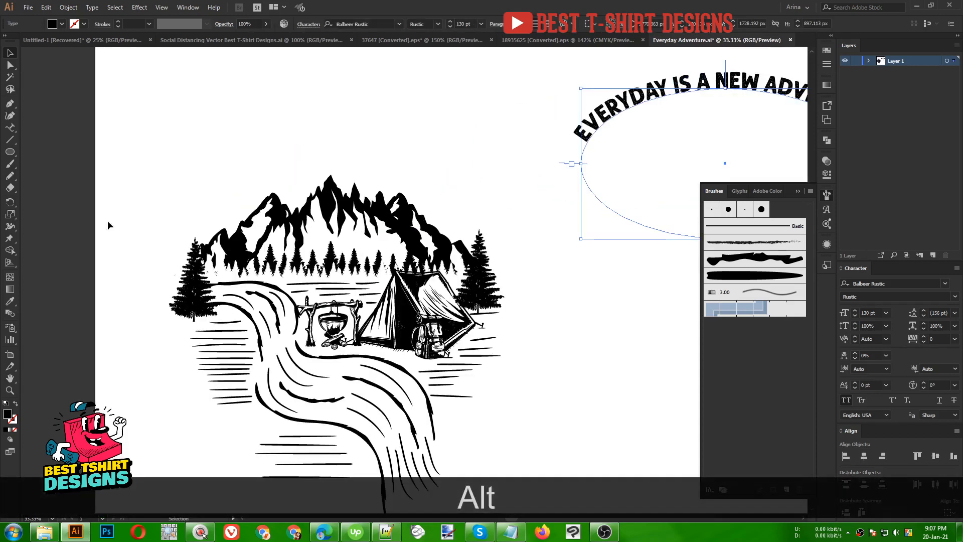
- Draw a circle about 1652 px in diameter around the mountains and campsite, with a black outline and no fill
left_click(12, 154)
mouse_move(334, 276)
left_mouse_down()
mouse_move(352, 280)
mouse_move(424, 365)
mouse_move(472, 396)
left_mouse_up()
key("shift+x")
key("v")
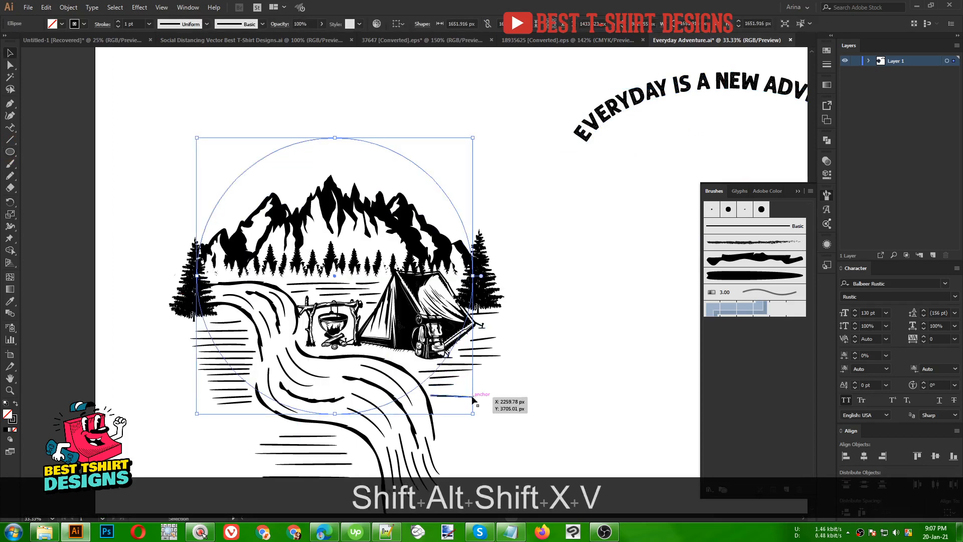
- Try aligning the circle and the illustration on their horizontal centres, and undo the alignment
left_click_drag(176, 178, 441, 365)
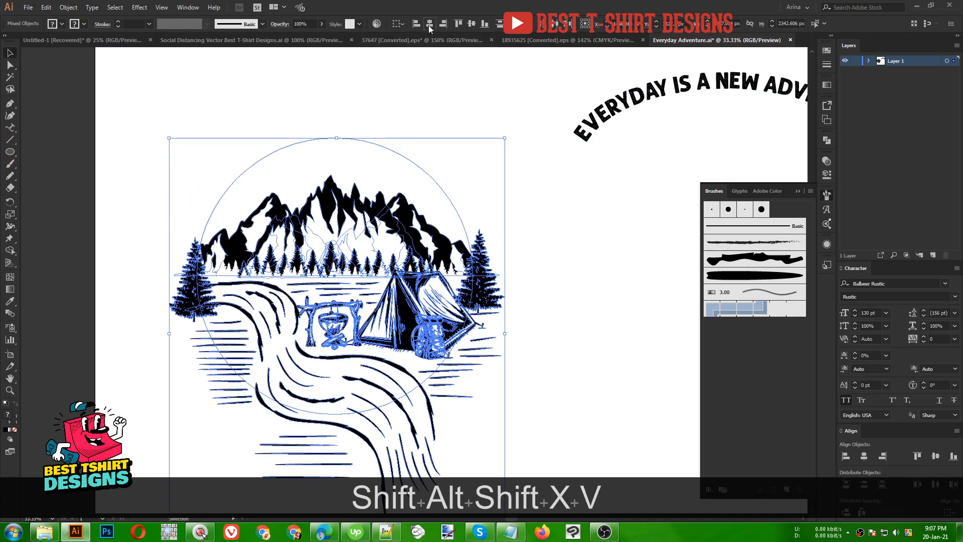
left_click(428, 25)
left_click(378, 86)
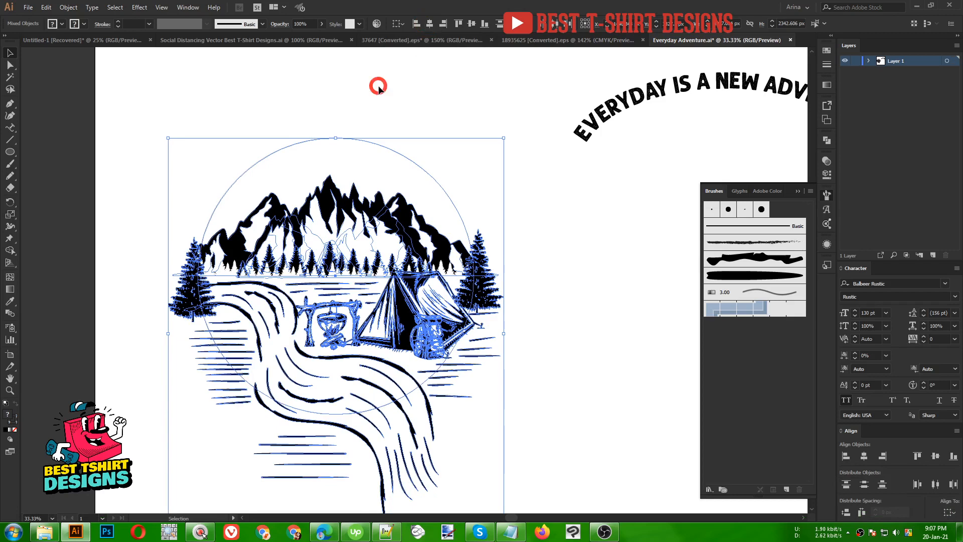
left_click(374, 144)
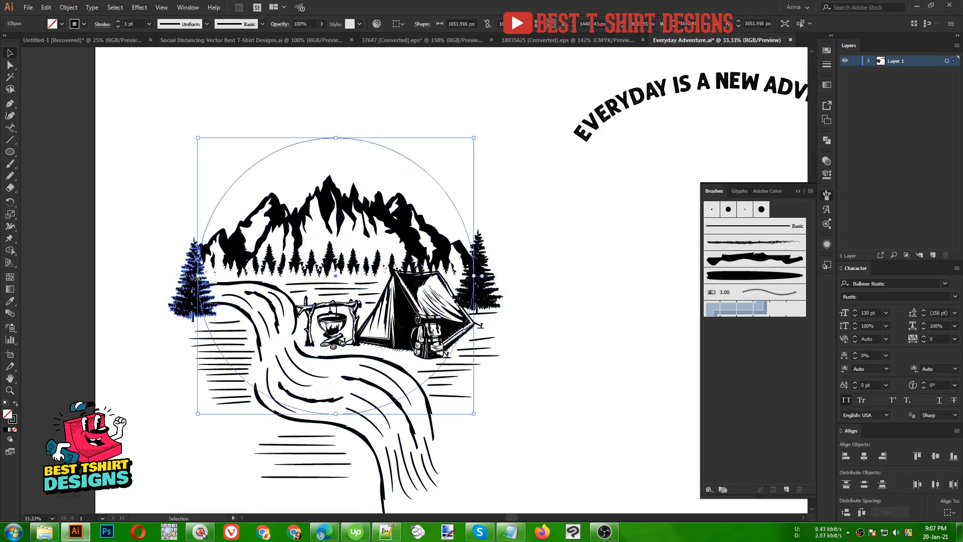
left_click(204, 239, "shift")
key("ctrl+z")
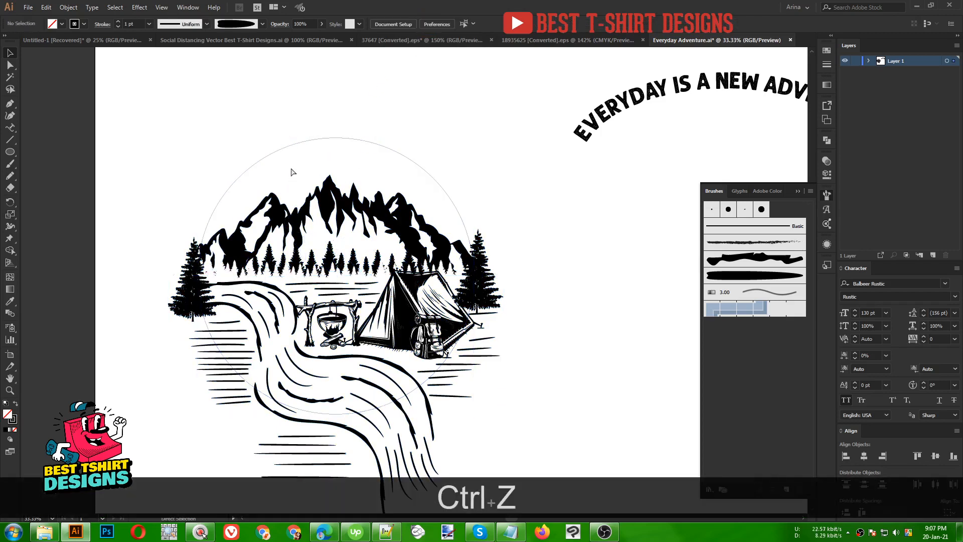
- Enlarge the circle proportionally to about 1681 px in diameter, keeping its right edge in place
left_click_drag(273, 123, 301, 173)
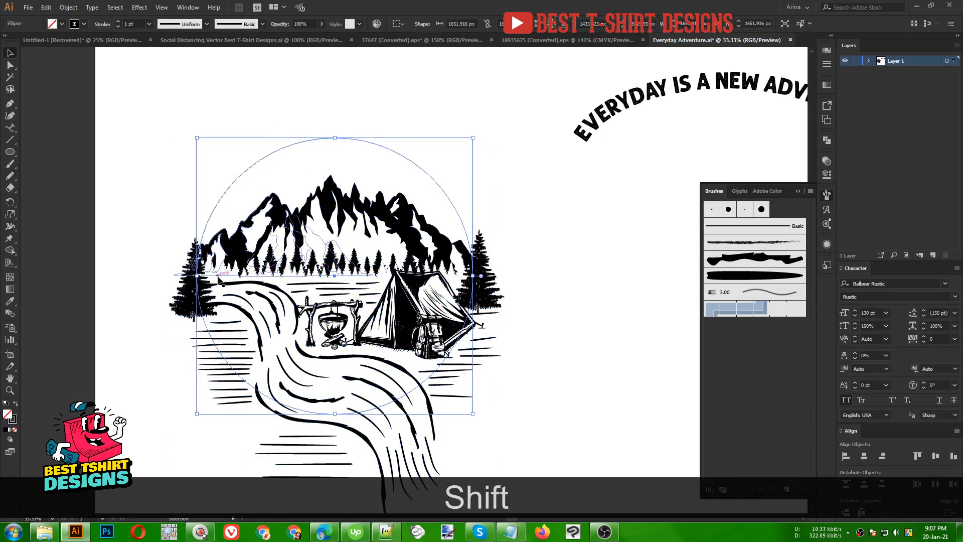
left_click_drag(196, 275, 192, 276)
left_click(439, 160)
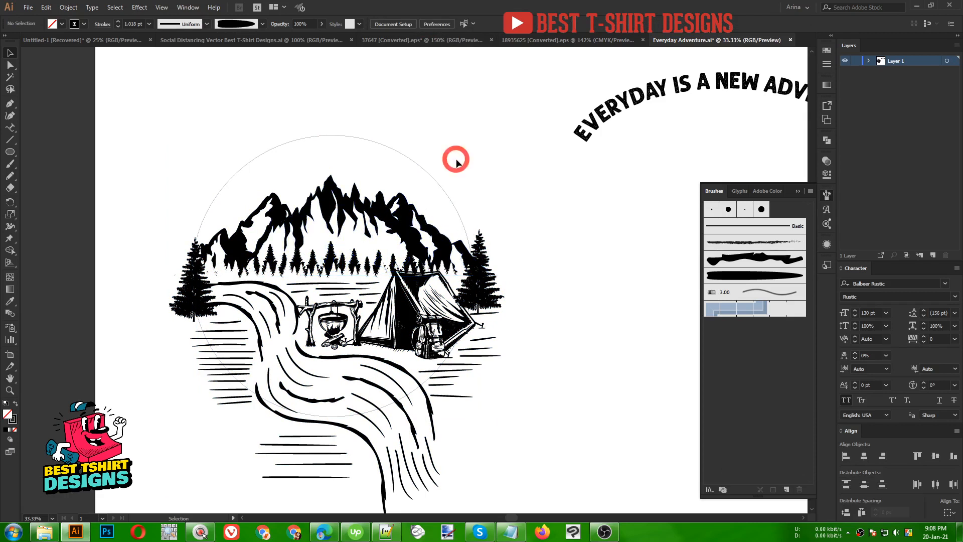
- Move the ellipse slogan closer to the illustration and copy its whole text
left_click_drag(693, 83, 609, 107)
key("ctrl+c")
key("t")
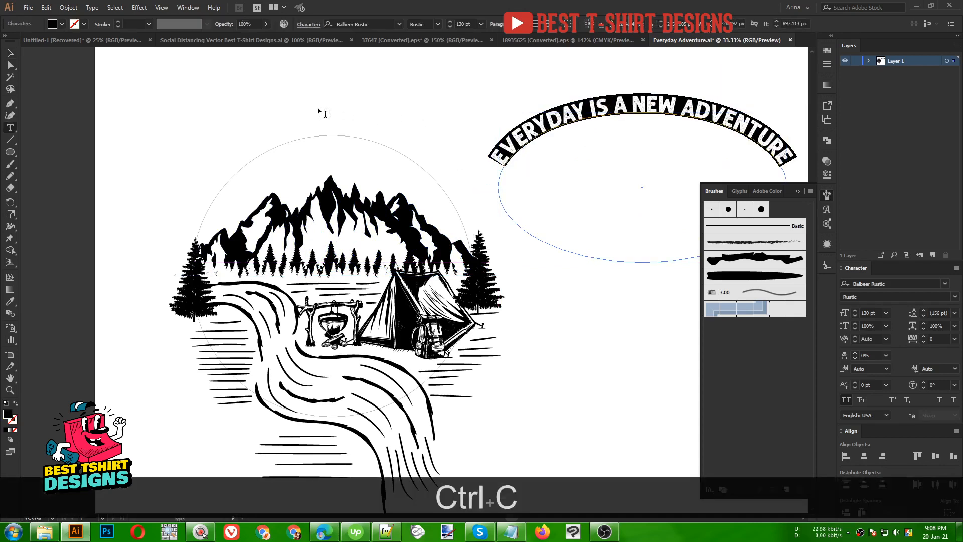
type("V")
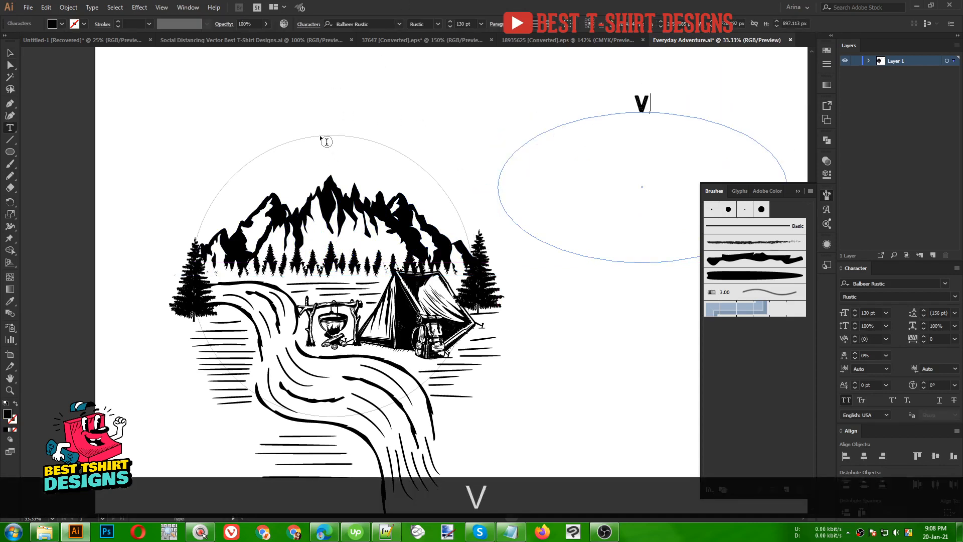
key("ctrl+z")
key("Escape")
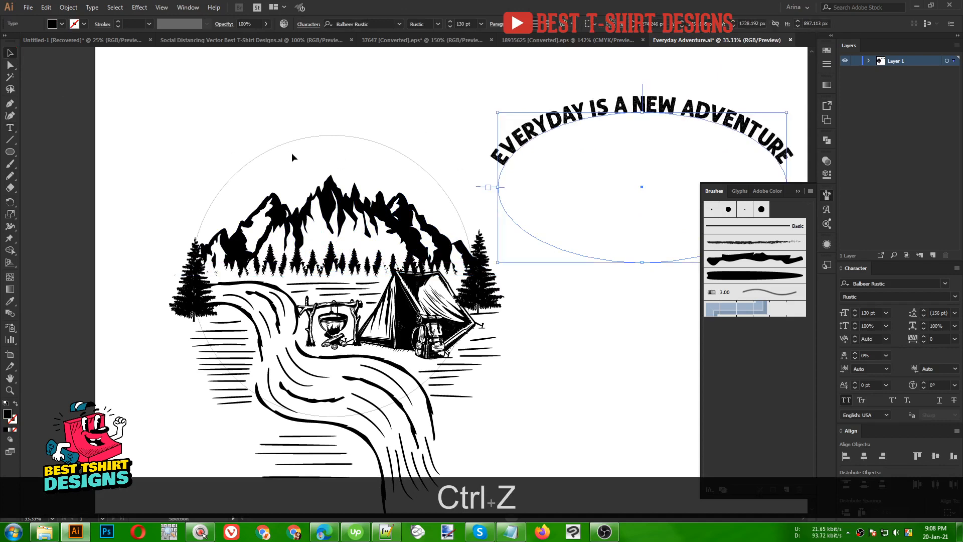
- Paste the slogan as type on a path along the circle, starting at the circle's leftmost point
left_click_drag(284, 127, 306, 162)
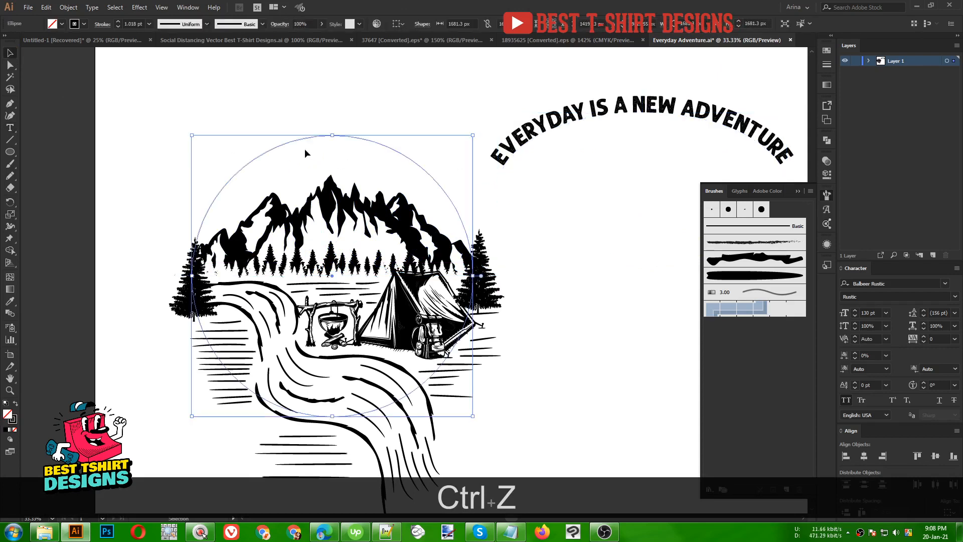
left_click(10, 129)
left_click_drag(12, 134, 69, 152)
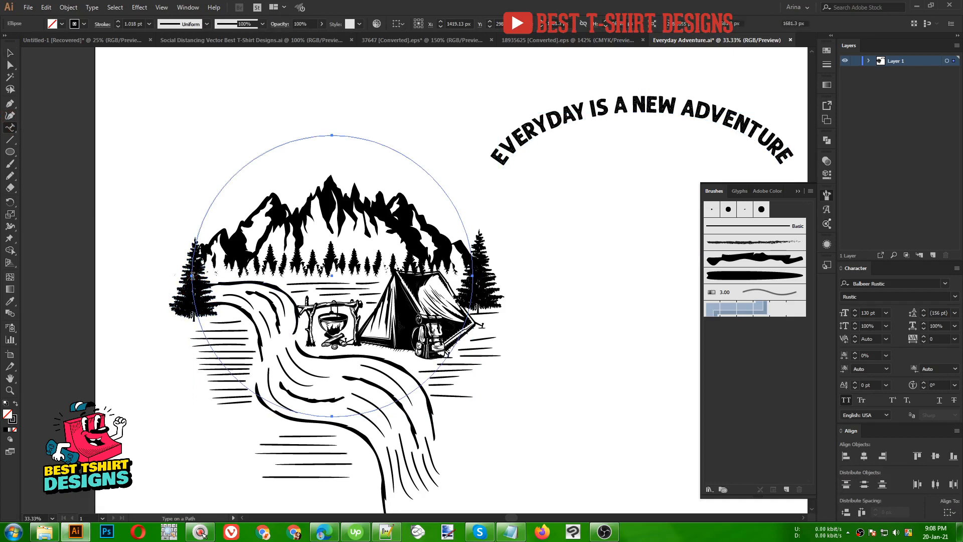
left_click(193, 275)
key("ctrl+v")
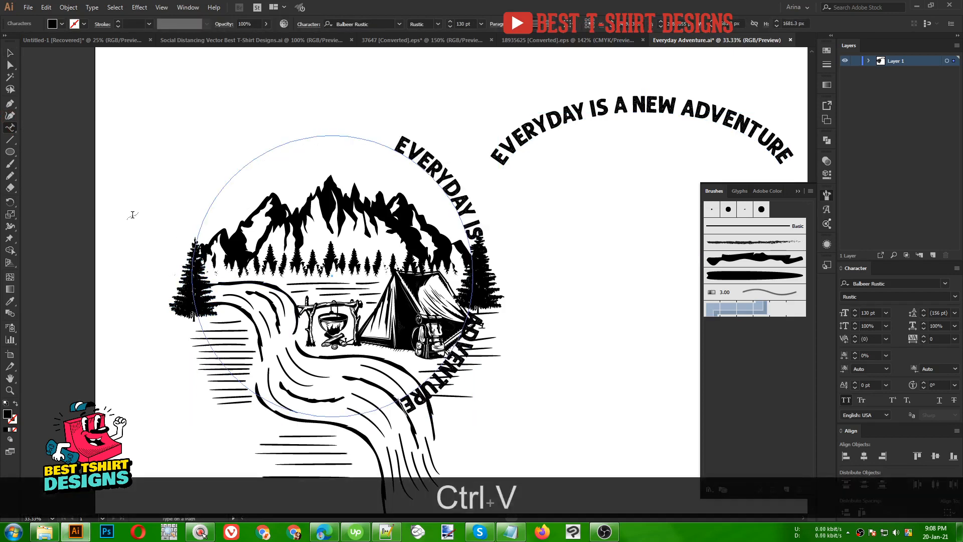
- Spread the slogan's text span across the circle's upper half and set its font size to 140 pt
left_click(9, 53)
left_click_drag(172, 282, 567, 276)
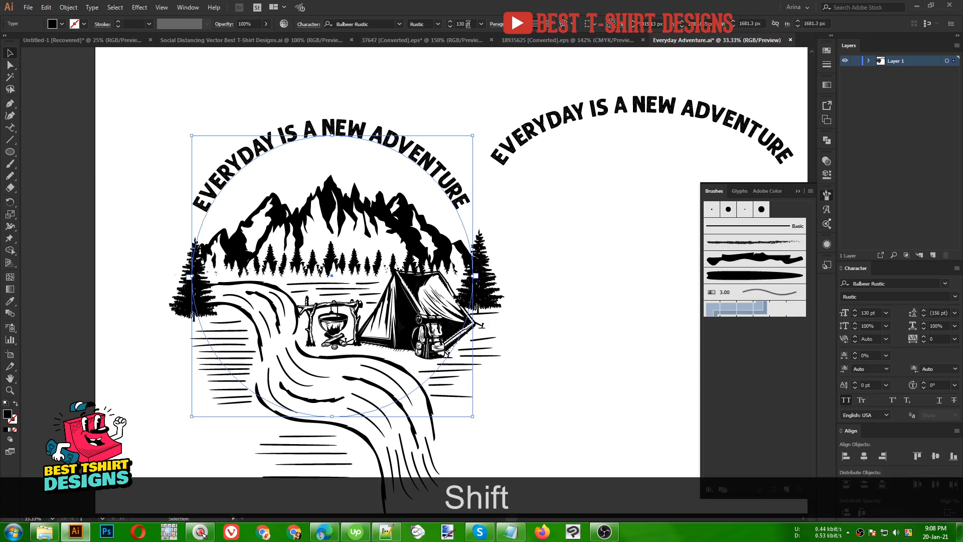
scroll(469, 25, "up", 1)
left_click(357, 74)
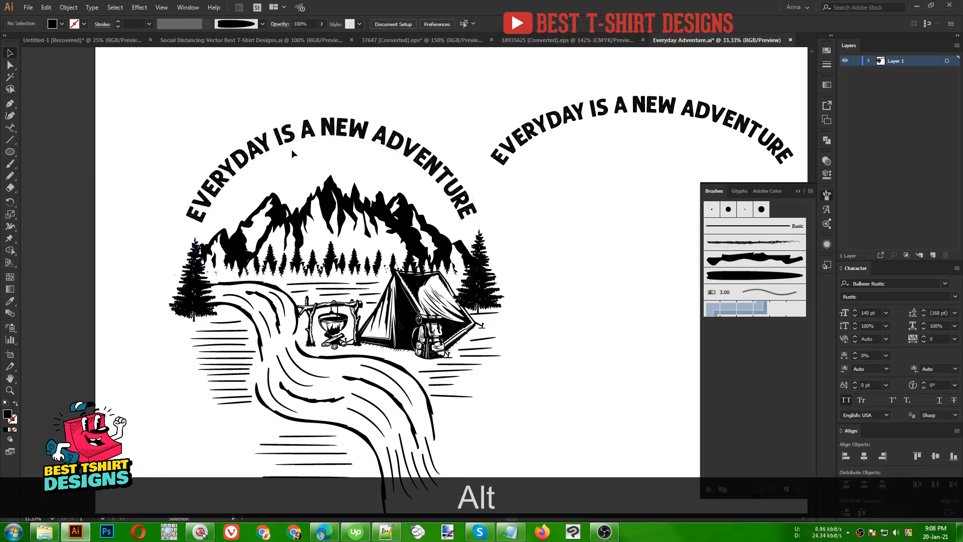
- Delete the old ellipse slogan beside the illustration
scroll(275, 163, "down", 1)
left_click_drag(512, 83, 613, 194)
key("Delete")
scroll(290, 179, "up", 1)
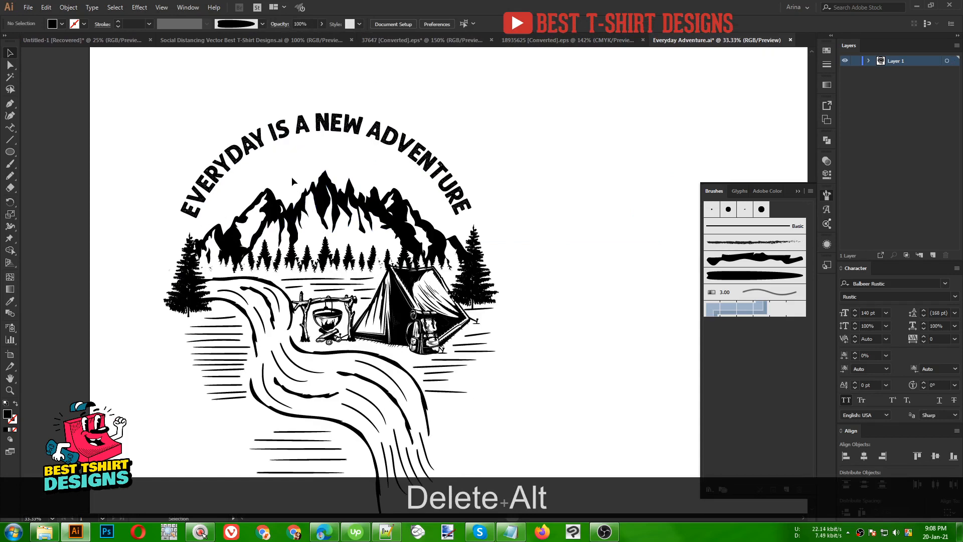
- Add matching small black dots just below both ends of the curved slogan and align them at the same height
left_click(10, 152)
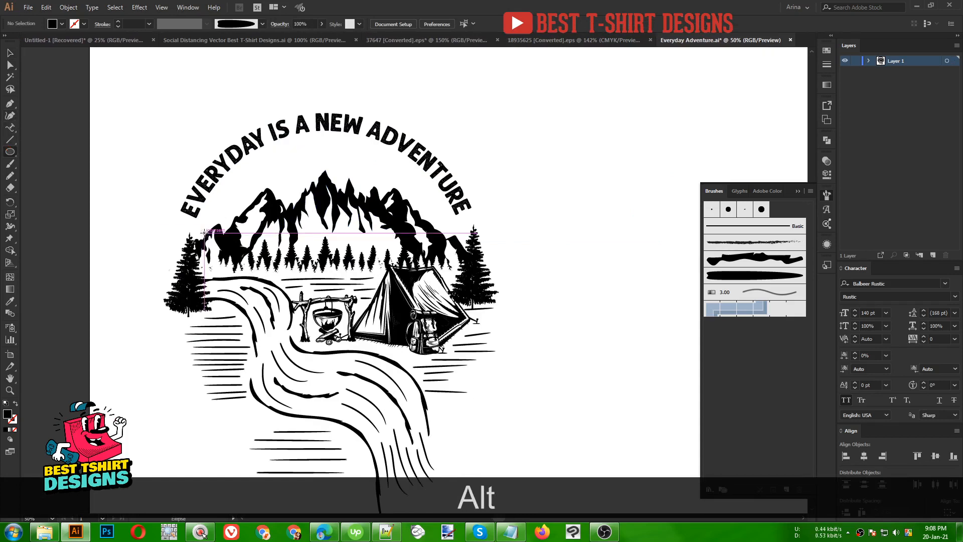
scroll(202, 238, "up", 3)
mouse_move(144, 201)
left_mouse_down()
mouse_move(156, 206)
mouse_move(132, 208)
mouse_move(556, 205)
left_mouse_up()
key("shift+alt+v")
scroll(117, 218, "down", 2)
left_click(131, 208, "shift")
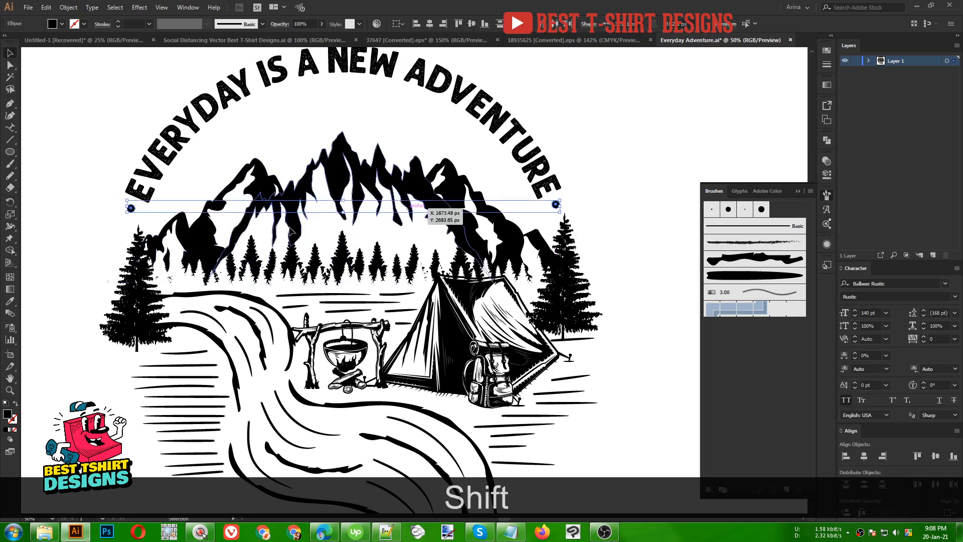
left_click(470, 24)
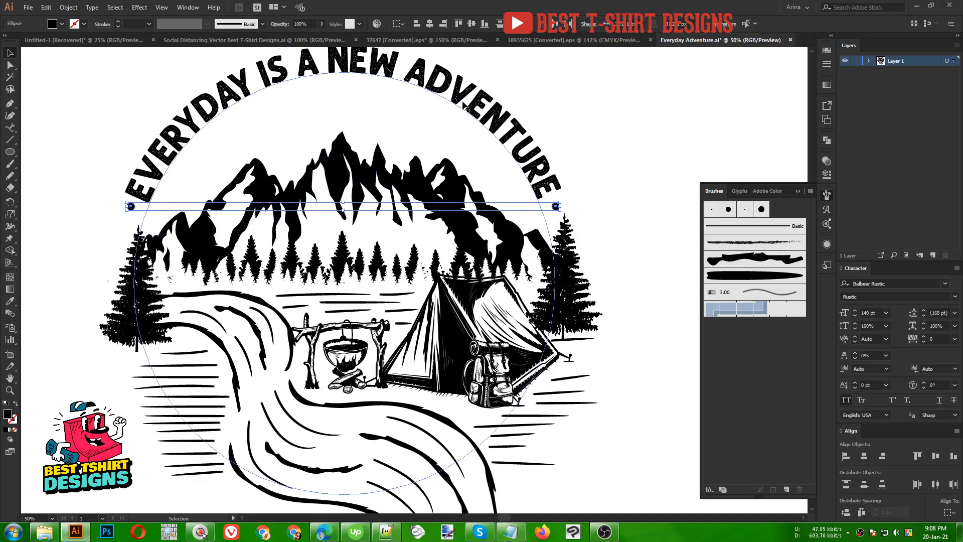
- Shift the slogan slightly clockwise along the circle to even out its position between the two dots
scroll(448, 159, "up", 2)
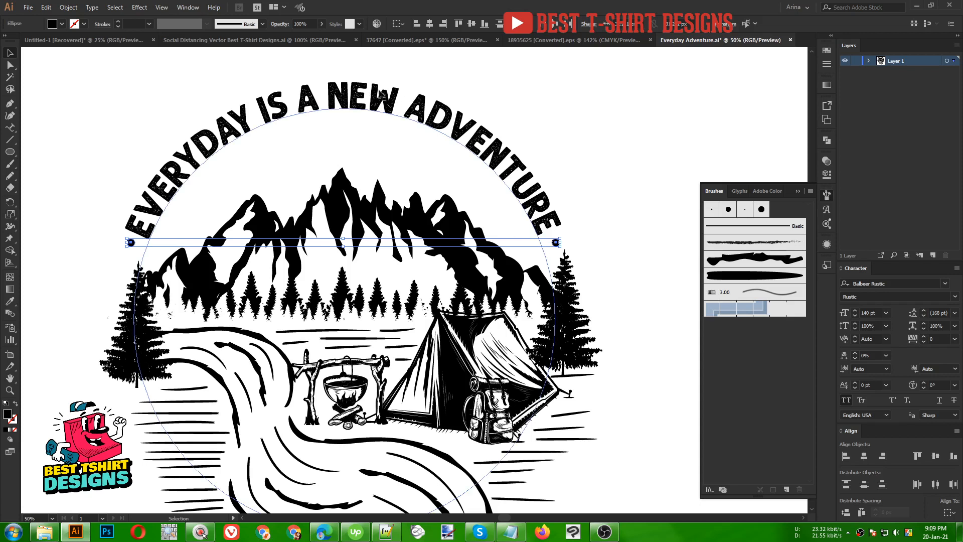
left_click(361, 90)
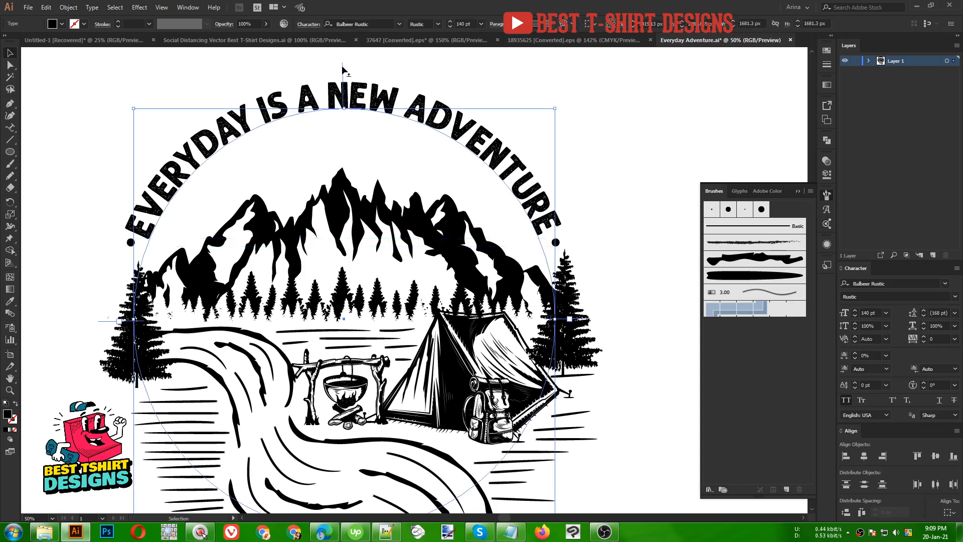
left_click_drag(342, 65, 347, 66)
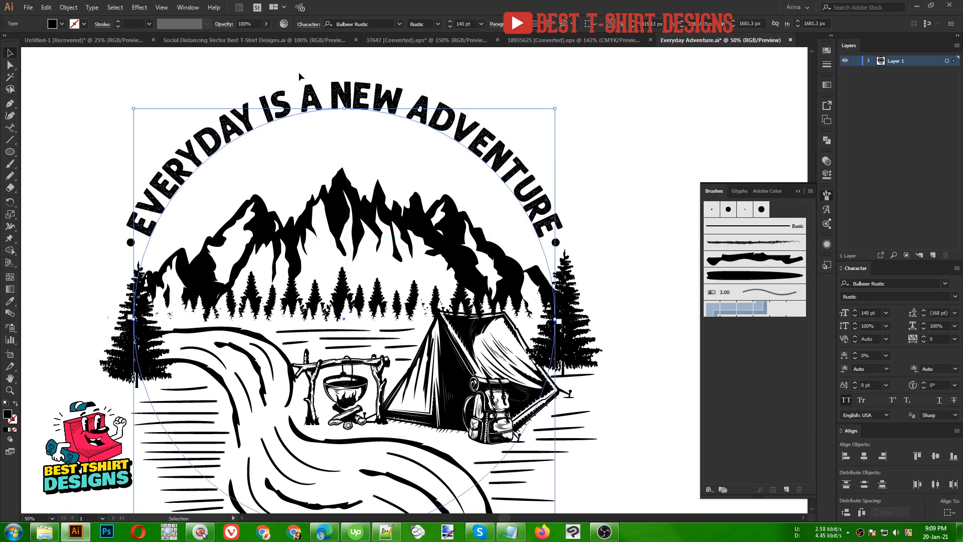
left_click(546, 82)
scroll(290, 219, "down", 2, "alt")
scroll(290, 220, "down", 1, "alt")
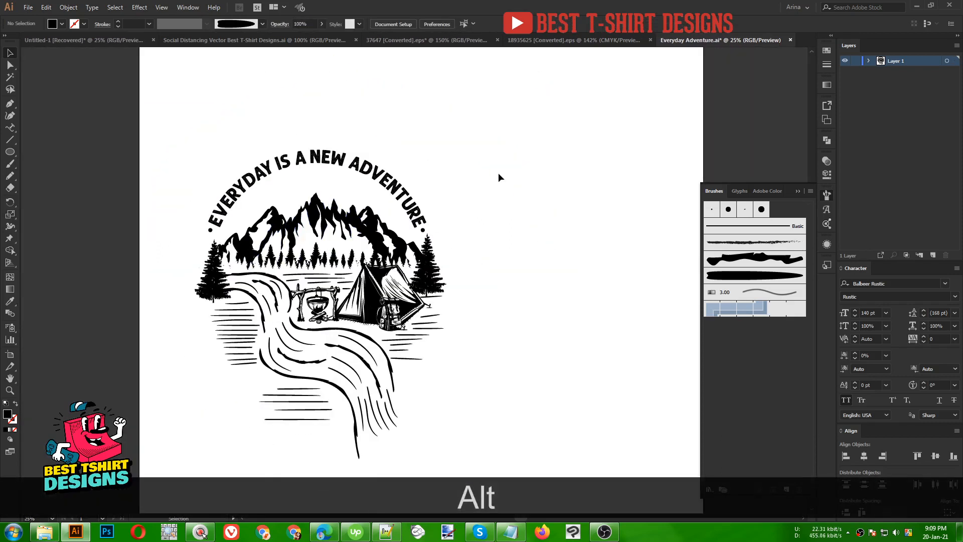
- Look through the open mountain logo and camping element documents for more artwork, then return to the Everyday Adventure design
left_click(377, 40)
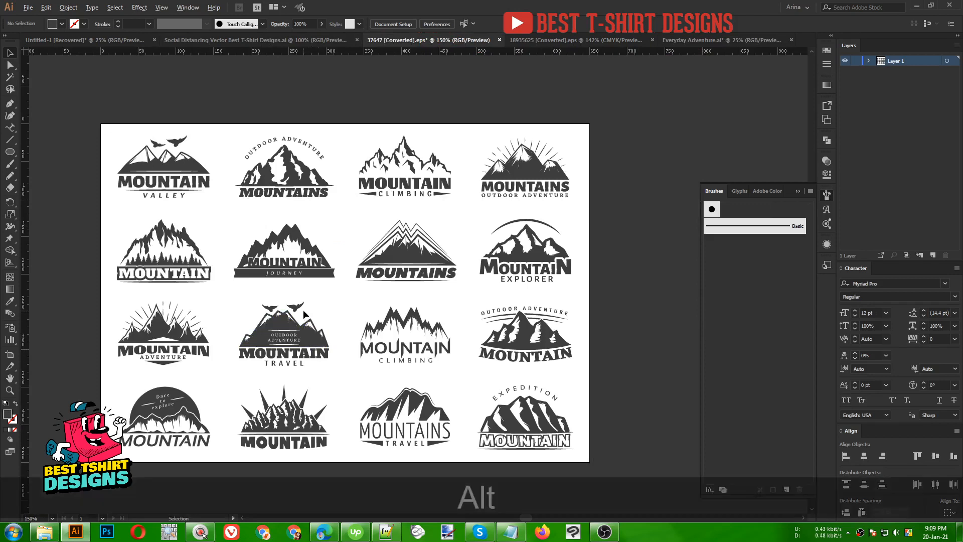
scroll(304, 314, "up", 1, "alt")
scroll(303, 314, "up", 2, "alt")
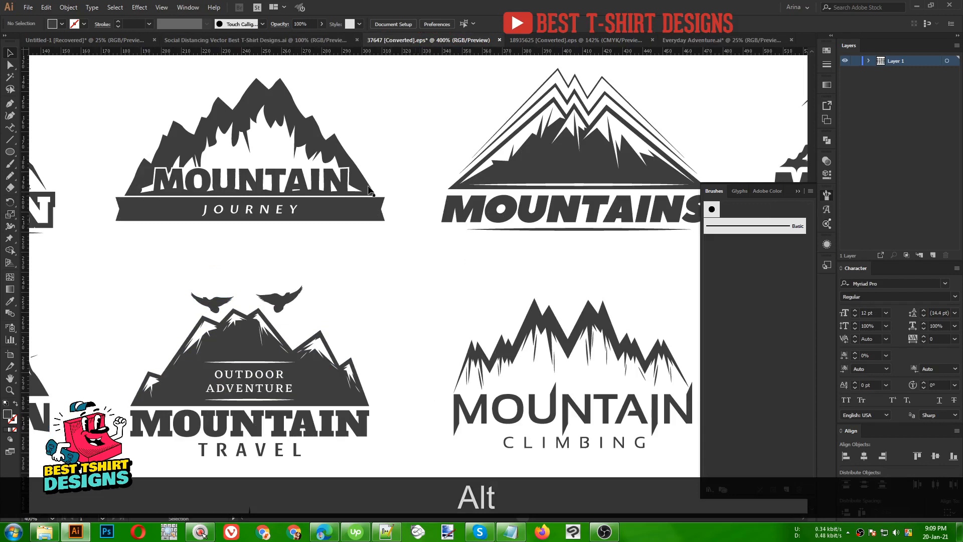
left_click(533, 39)
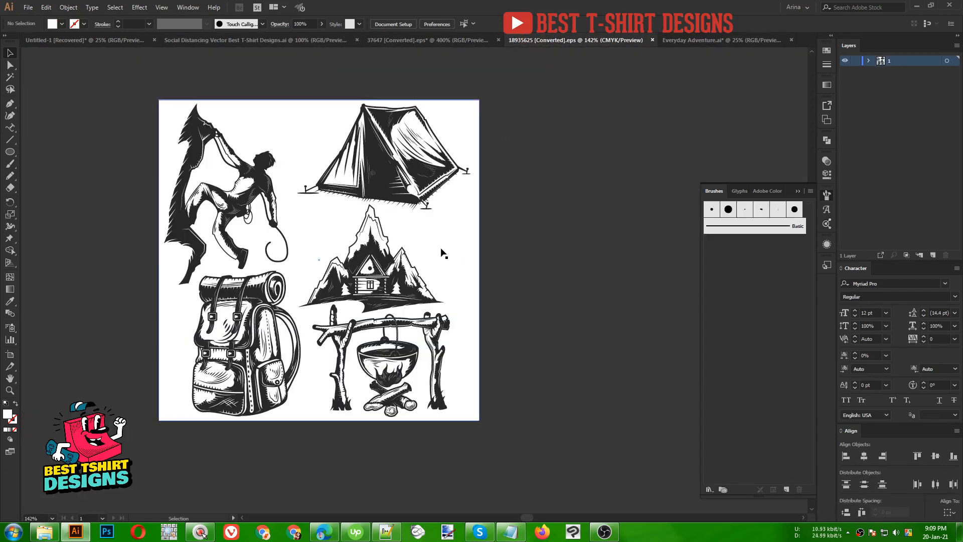
left_click(670, 40)
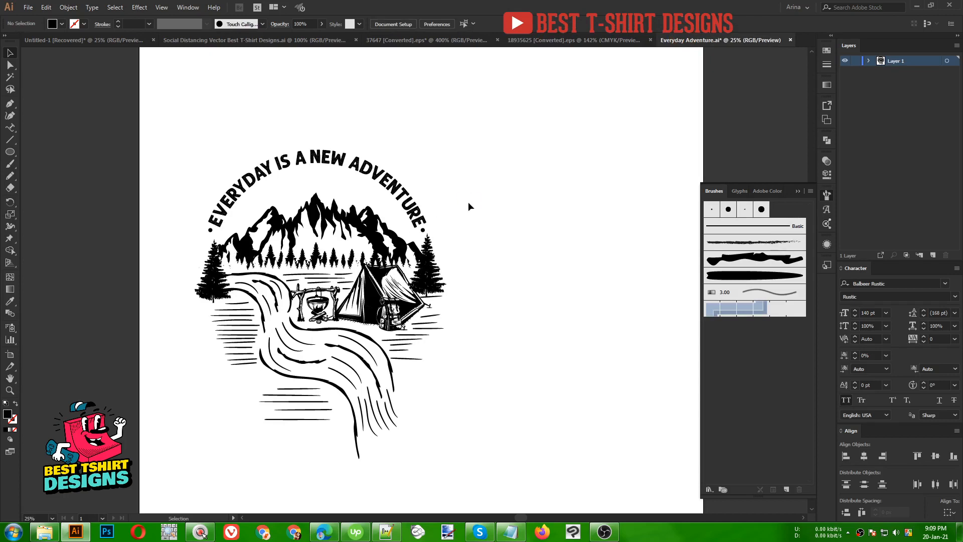
- Isolate the illustration group and copy the tent inside it
scroll(388, 232, "up", 1, "alt")
scroll(501, 263, "up", 2)
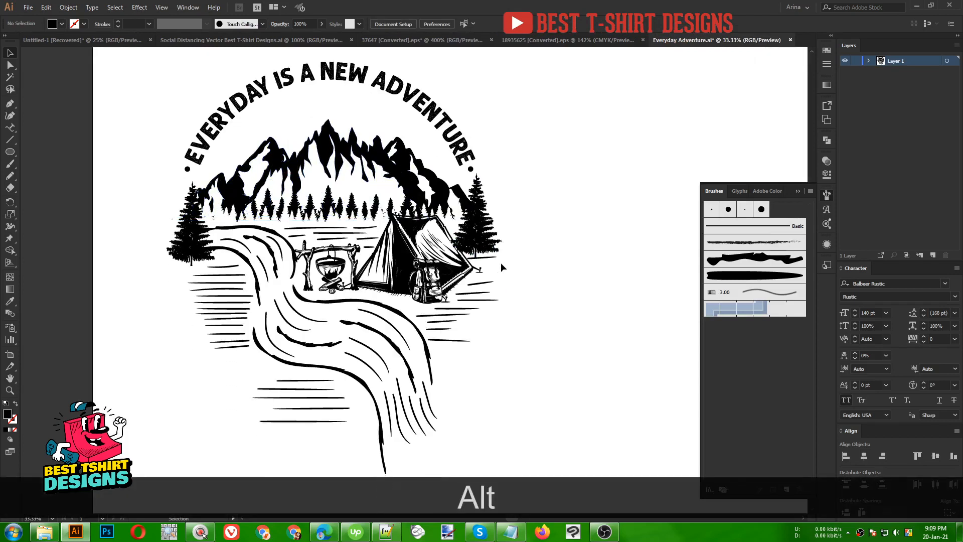
left_click(404, 230)
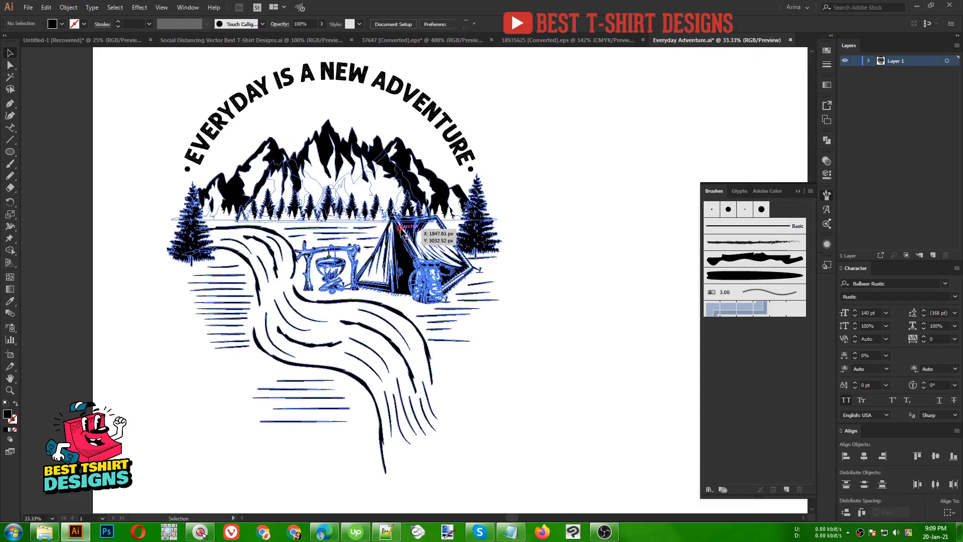
scroll(406, 234, "up", 1, "alt")
double_click(404, 258)
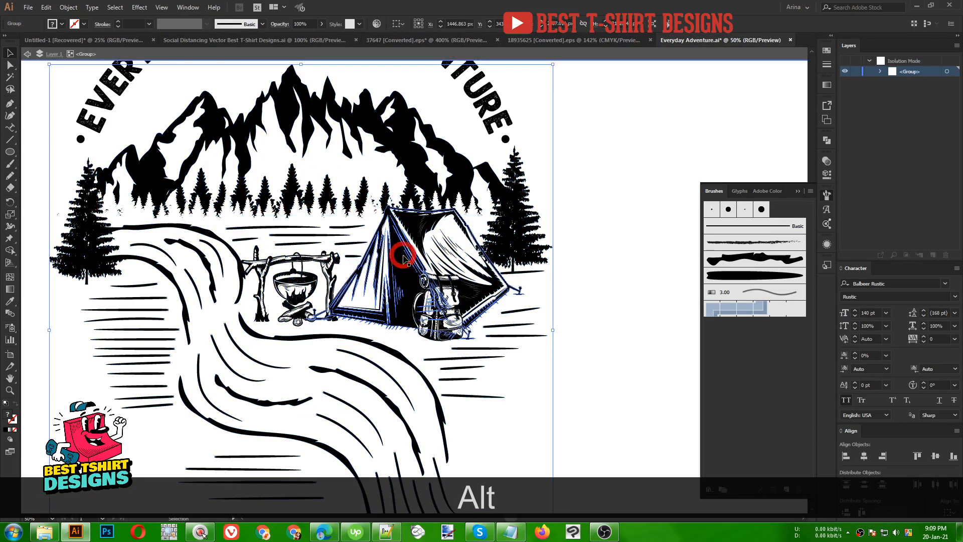
left_click(404, 259)
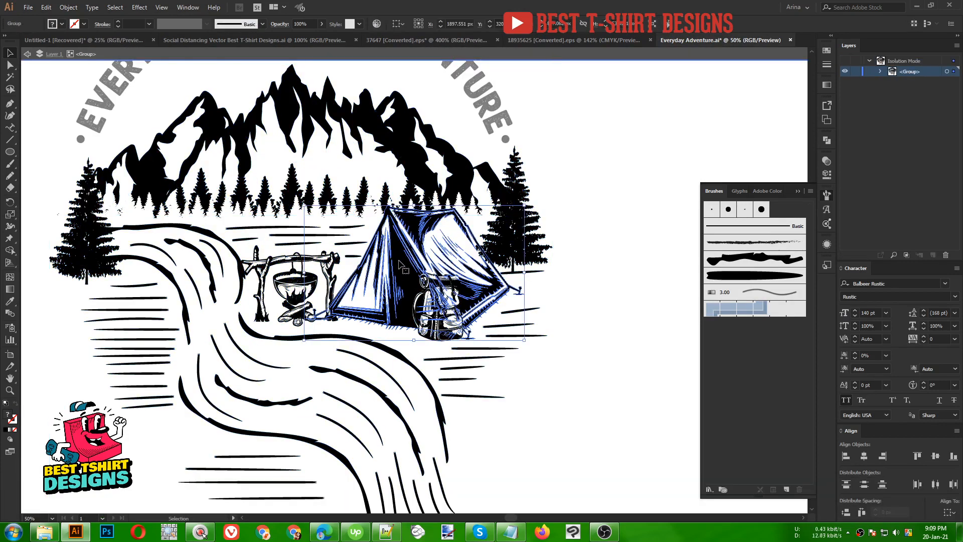
key("ctrl+c")
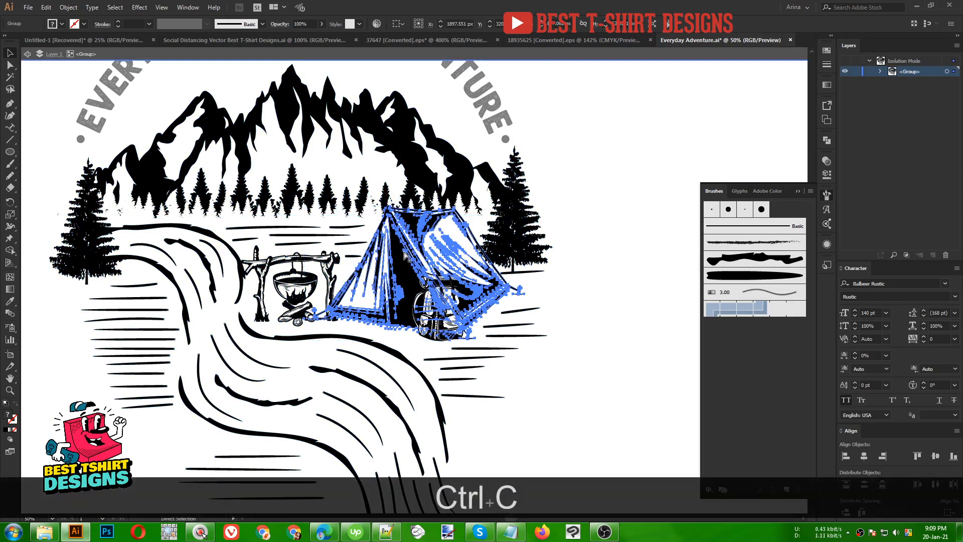
left_click(605, 278)
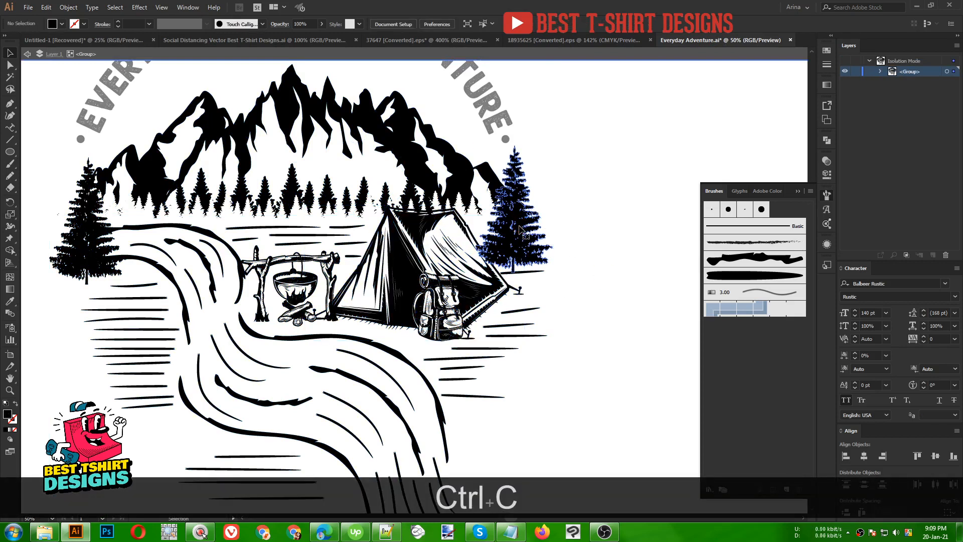
- Erase the branches of the large pine beside the tent where they overlap the tent's sloping edge
left_click(521, 230)
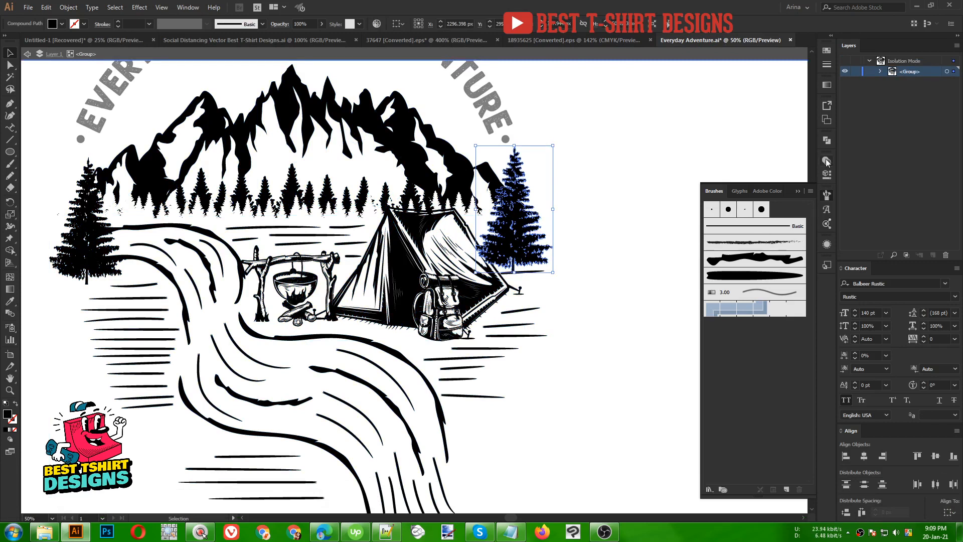
scroll(522, 254, "up", 4)
key("alt+shift+e")
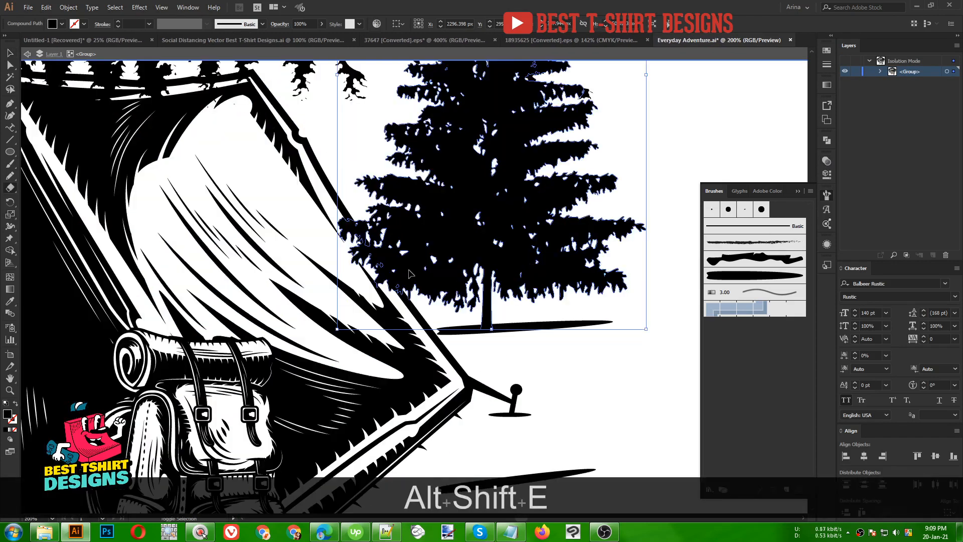
left_click_drag(323, 217, 410, 346)
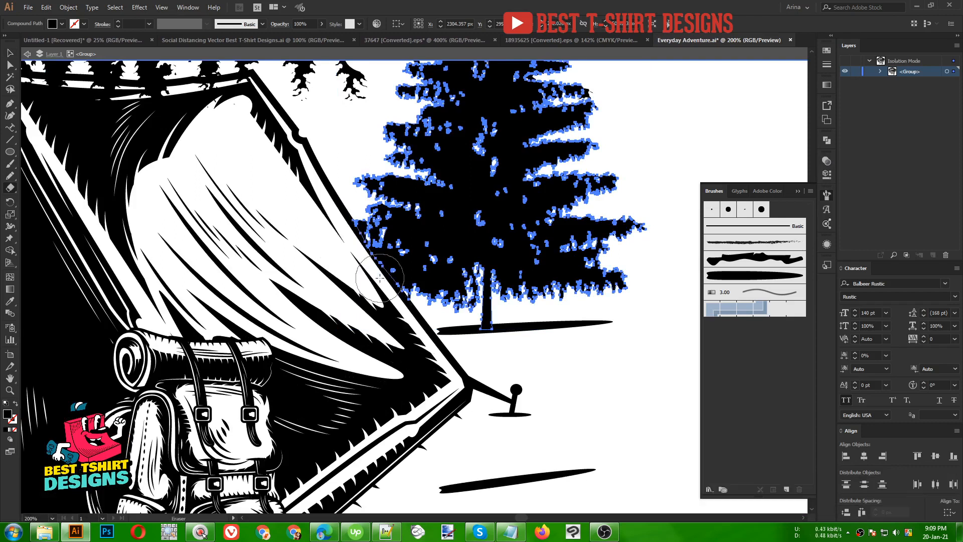
key("v")
scroll(424, 307, "down", 3)
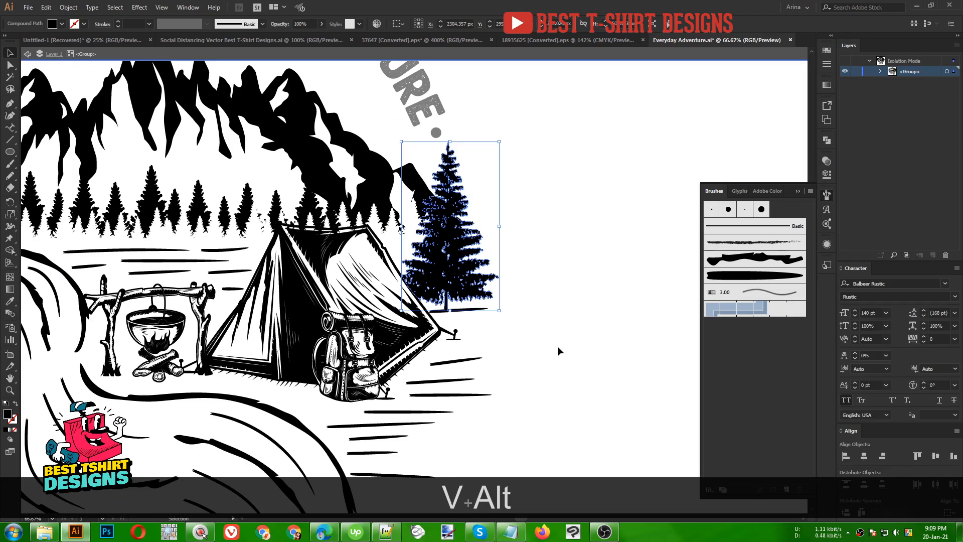
left_click(558, 346)
- Add an opacity mask without clipping to the mountain and pine row group, and paste the copied tent in place inside the mask
scroll(525, 324, "up", 2)
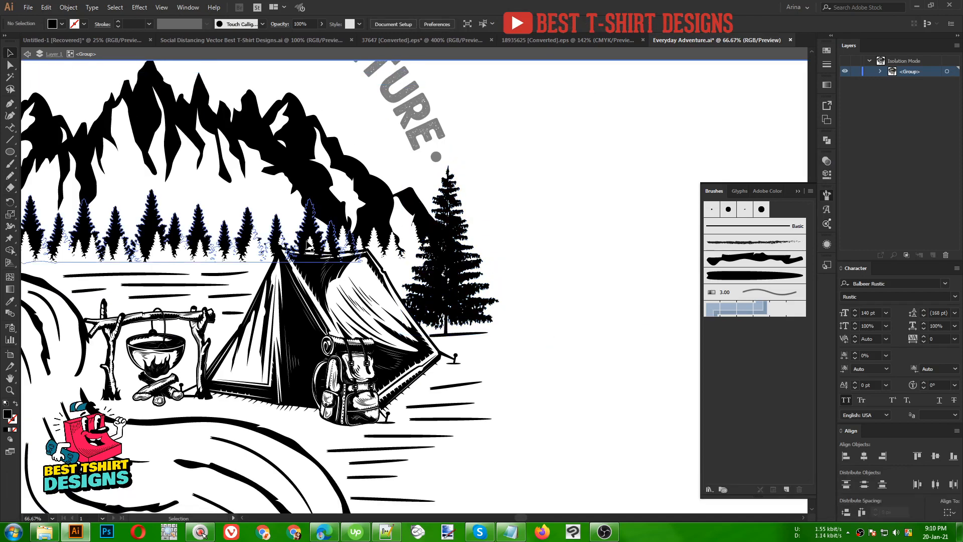
left_click(310, 243)
key("alt")
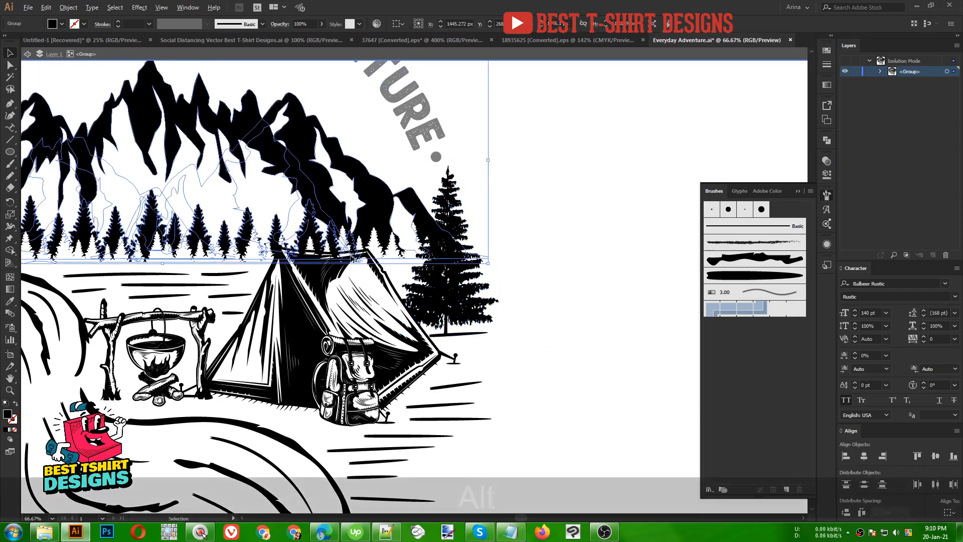
scroll(359, 244, "down", 1)
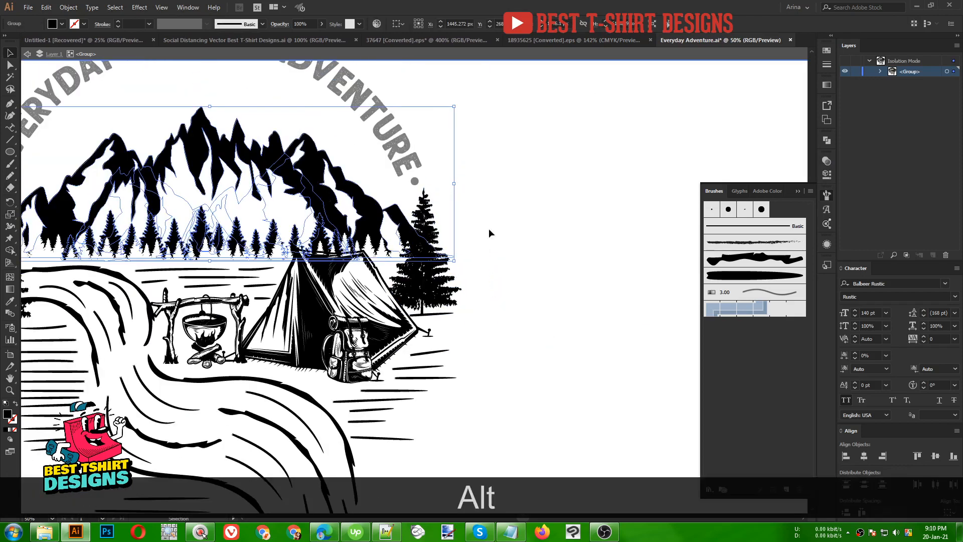
left_click(827, 161)
left_click(792, 188)
left_click(776, 199)
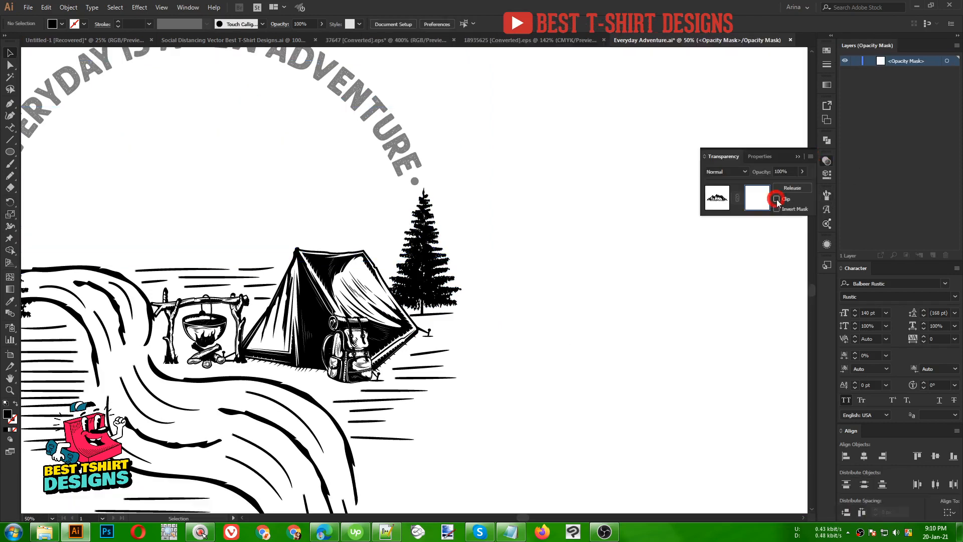
key("ctrl+f")
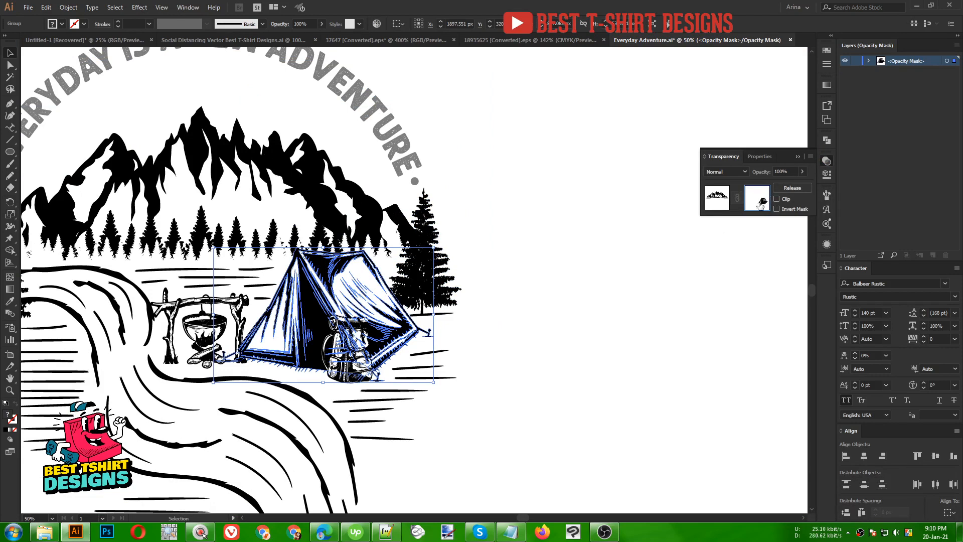
- Unite the pasted tent's shapes into one solid black silhouette within the opacity mask
left_click(827, 142)
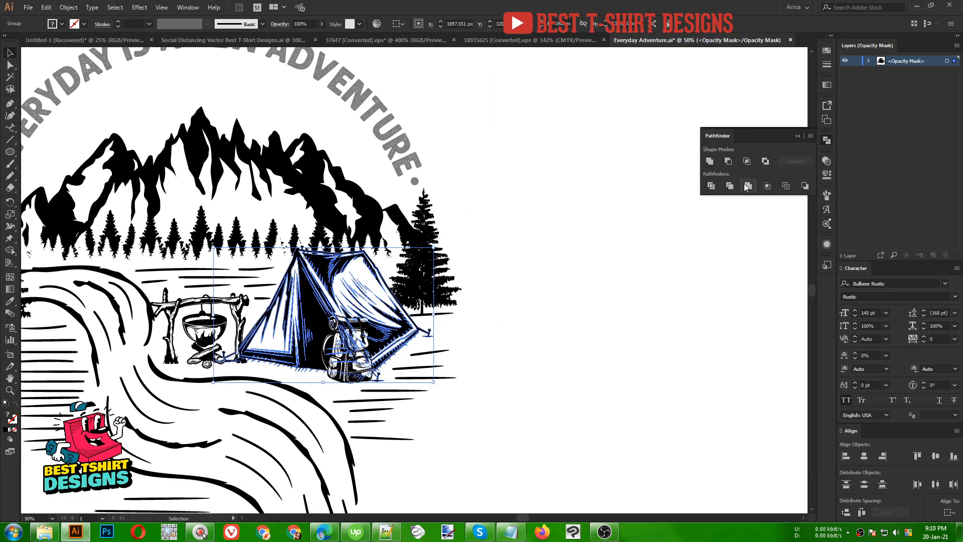
left_click(712, 160)
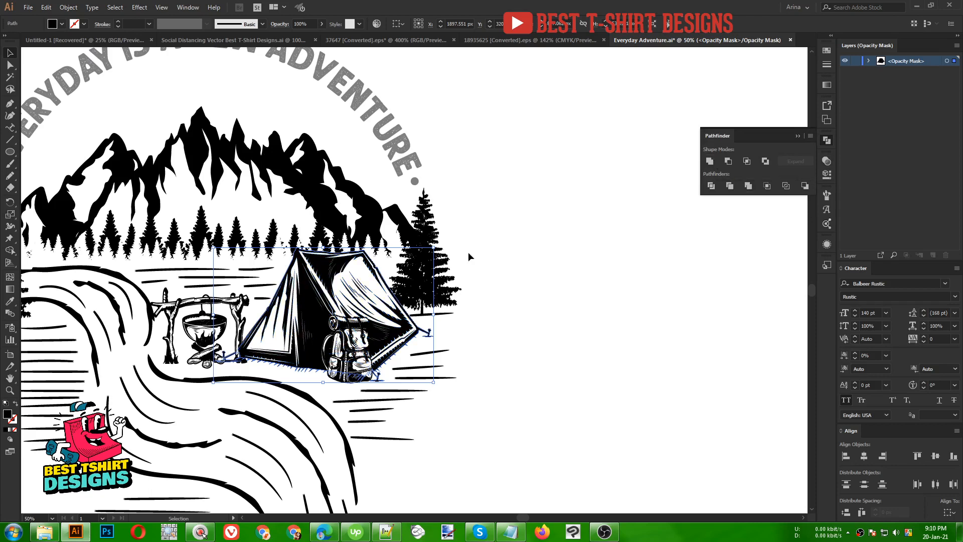
left_click(61, 24)
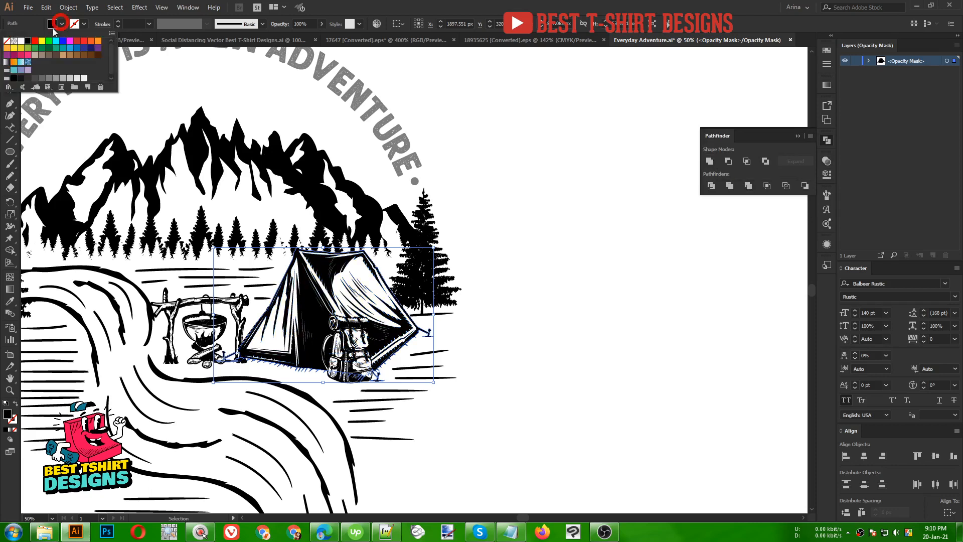
left_click(514, 236)
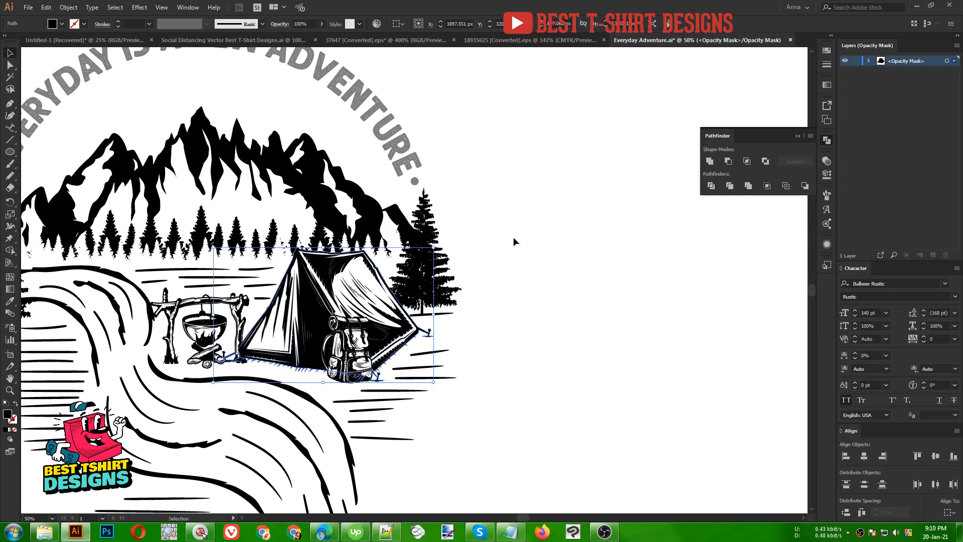
left_click(513, 237)
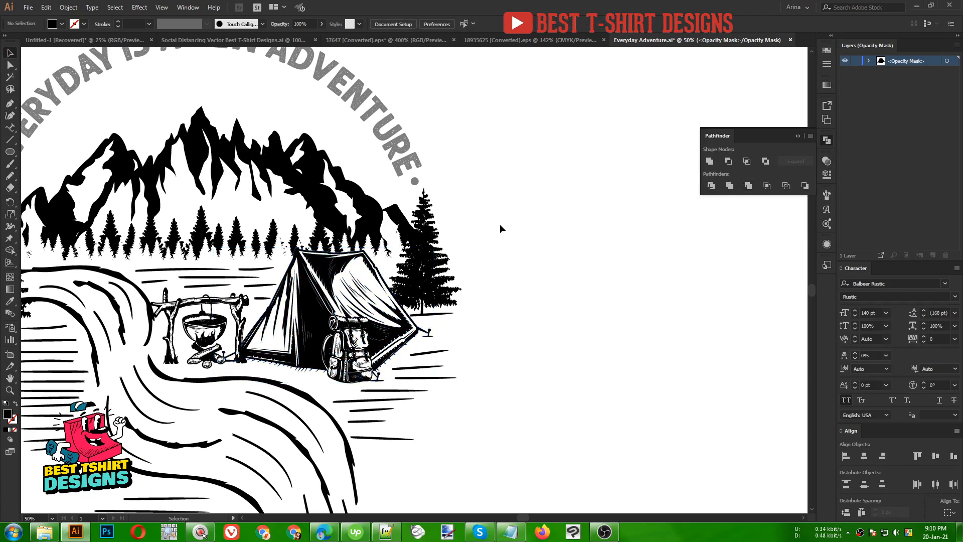
- Return from the opacity mask to the artwork and exit the group's isolation mode
scroll(541, 233, "down", 1, "alt")
scroll(540, 234, "down", 1)
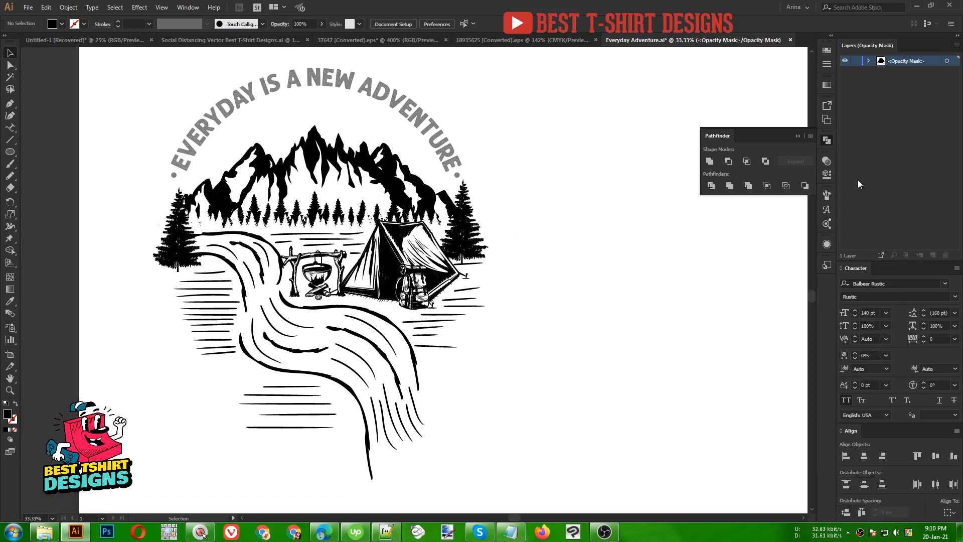
left_click(828, 162)
left_click(827, 162)
double_click(612, 257)
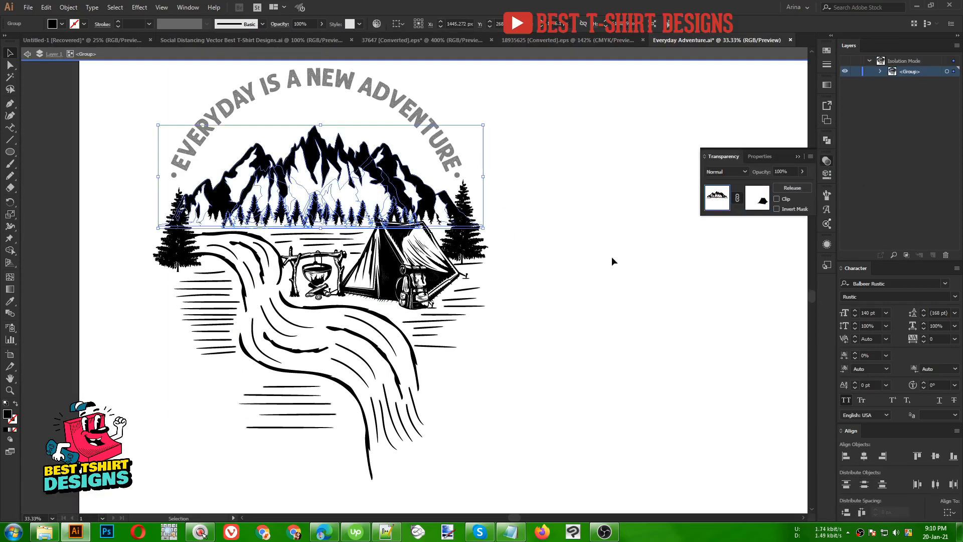
left_click(542, 261)
double_click(537, 261)
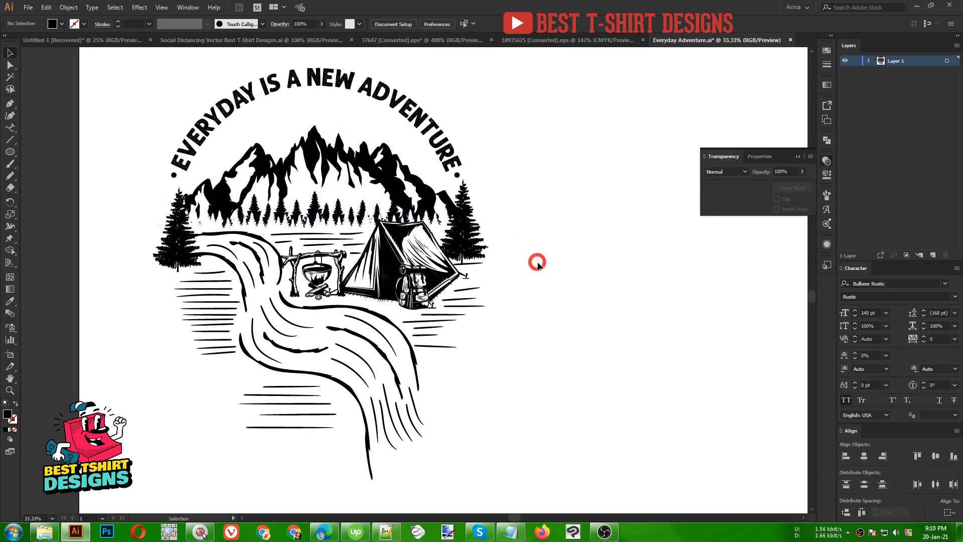
scroll(537, 261, "up", 1)
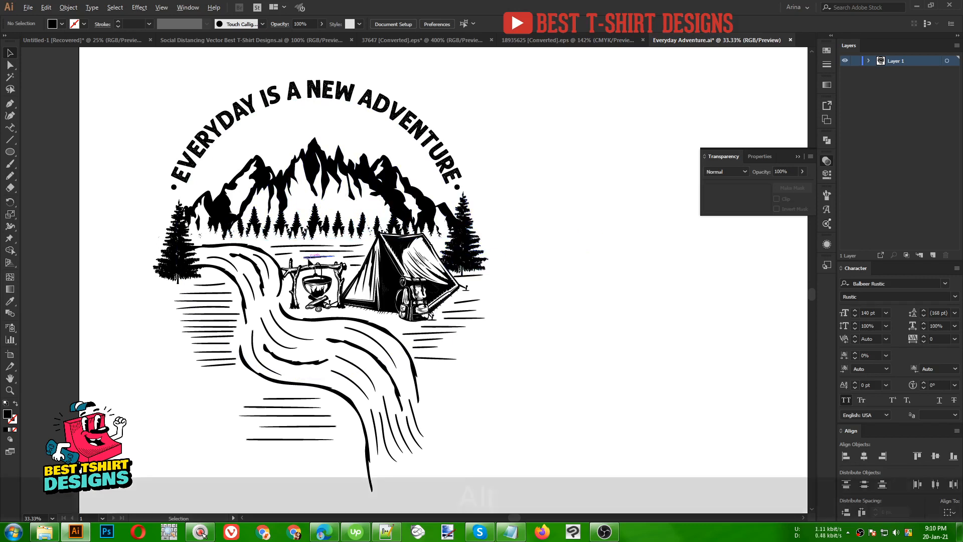
scroll(460, 263, "down", 1)
scroll(460, 263, "up", 1)
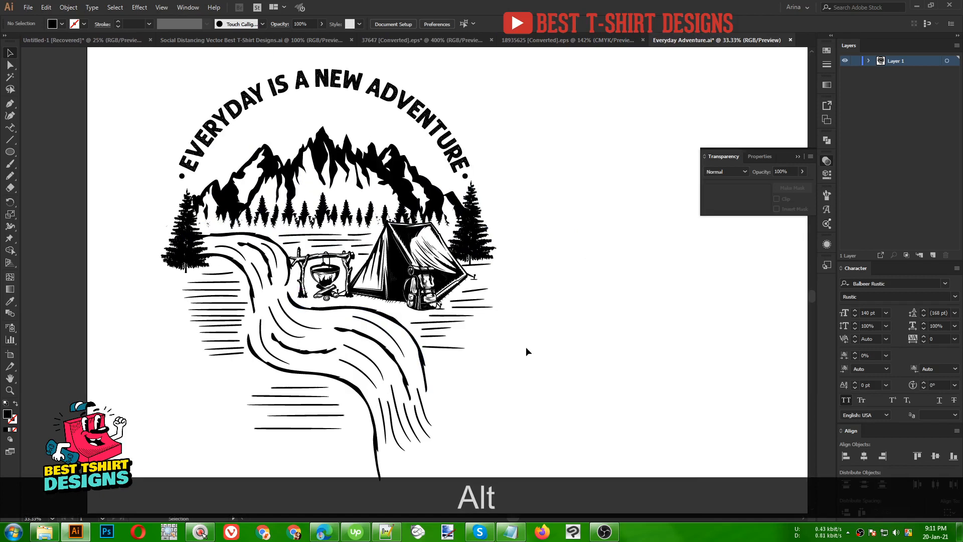
key("alt+space")
left_click_drag(519, 343, 510, 336)
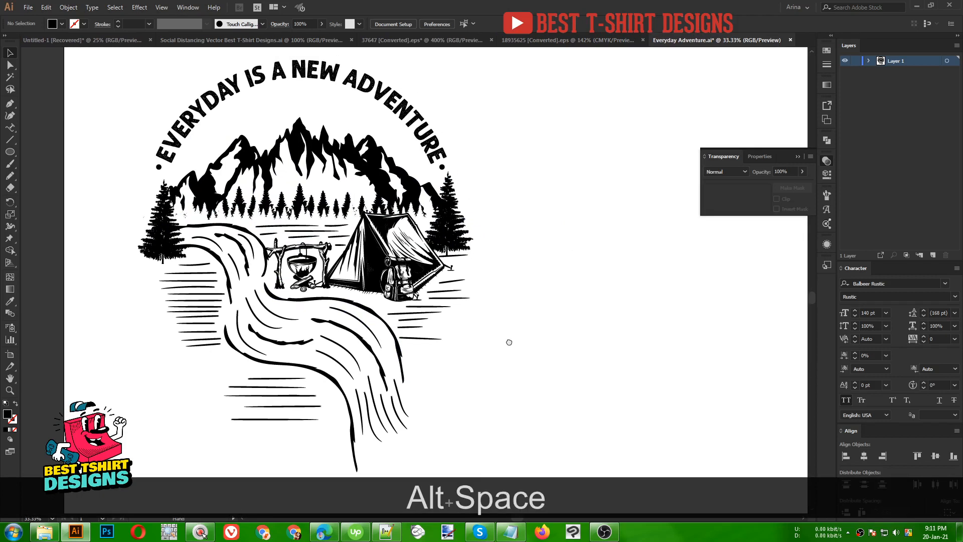